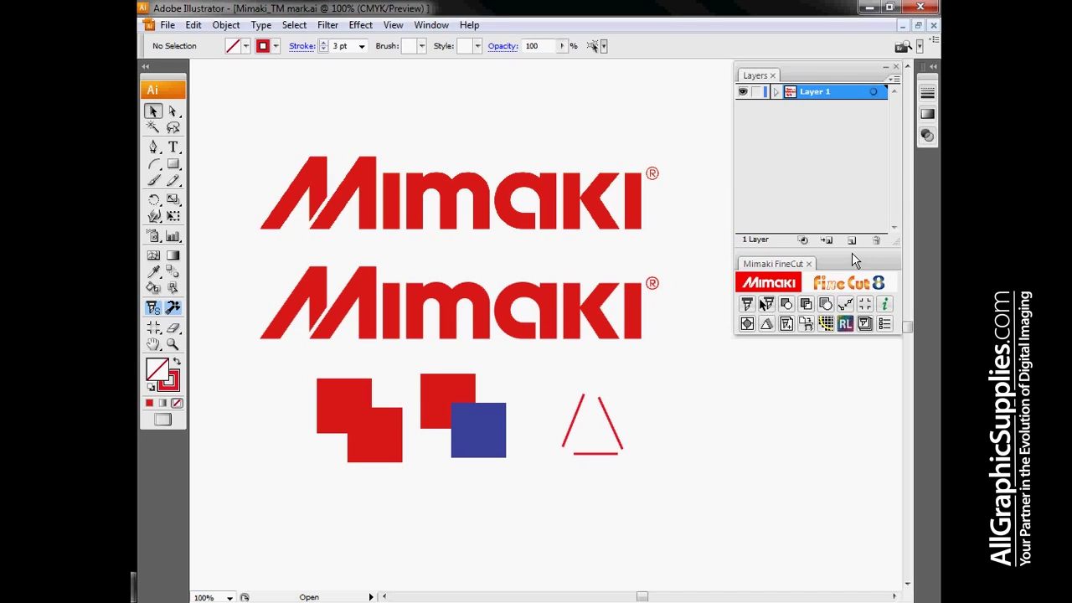
Float the FineCut panel over the artwork, browse the File menu, then dock the panel back under Layers.
left_click_drag(851, 252, 643, 136)
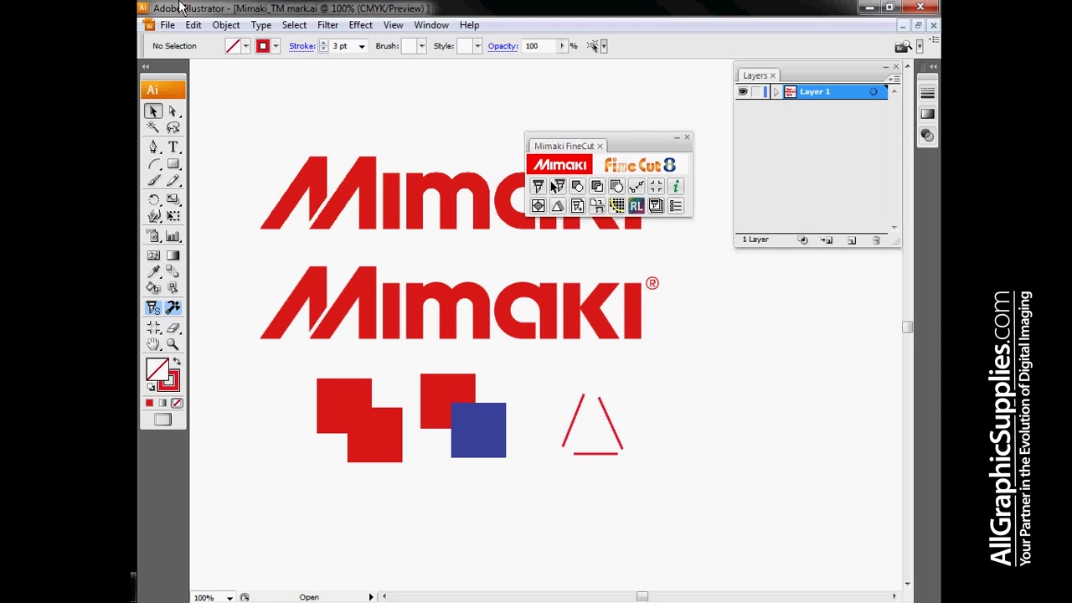
left_click(167, 24)
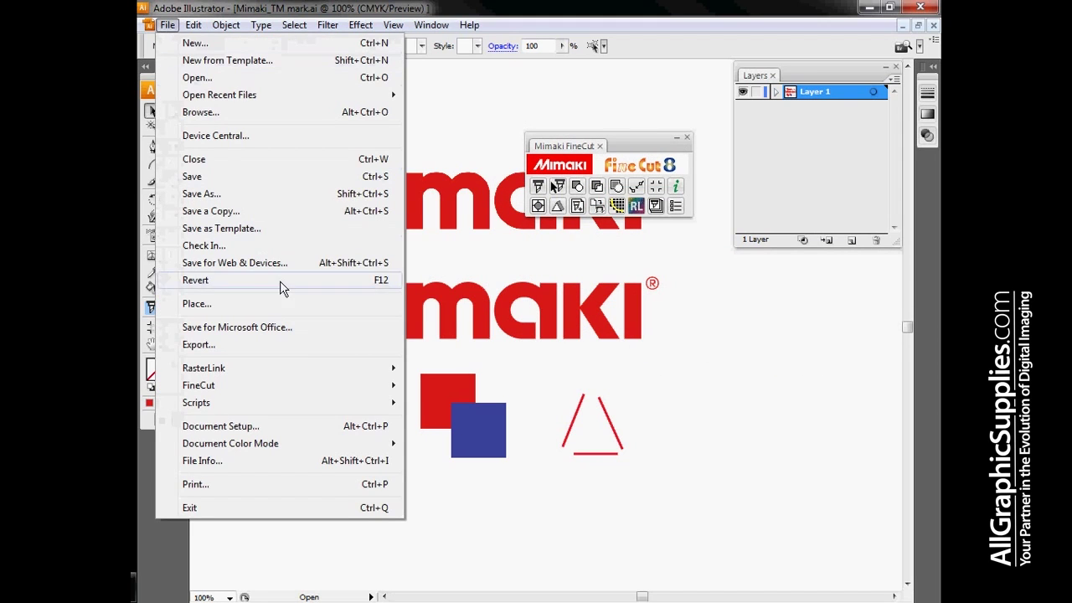
mouse_move(282, 387)
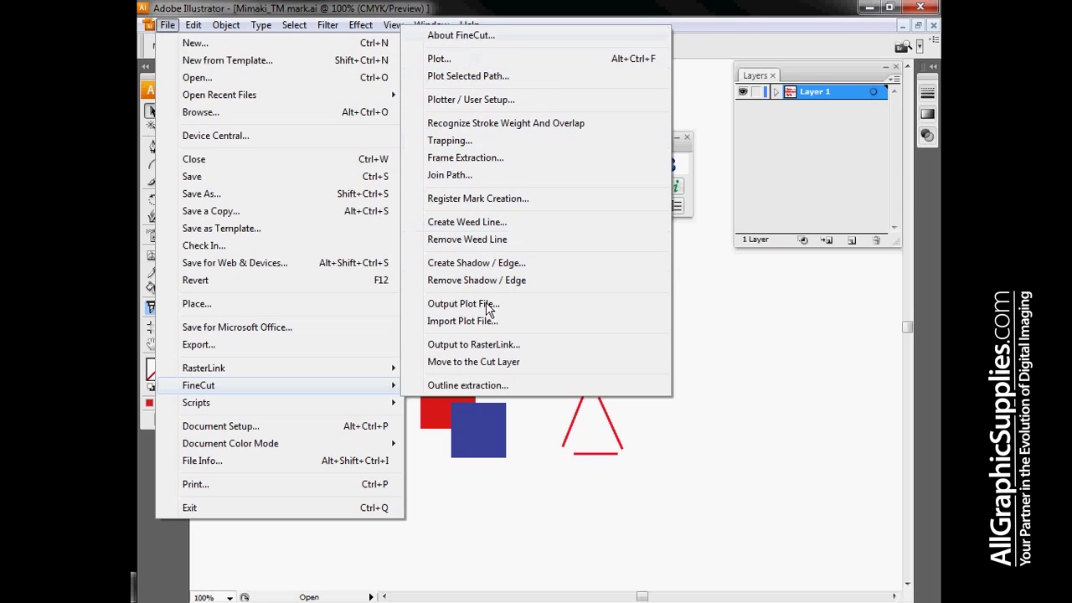
left_click(727, 364)
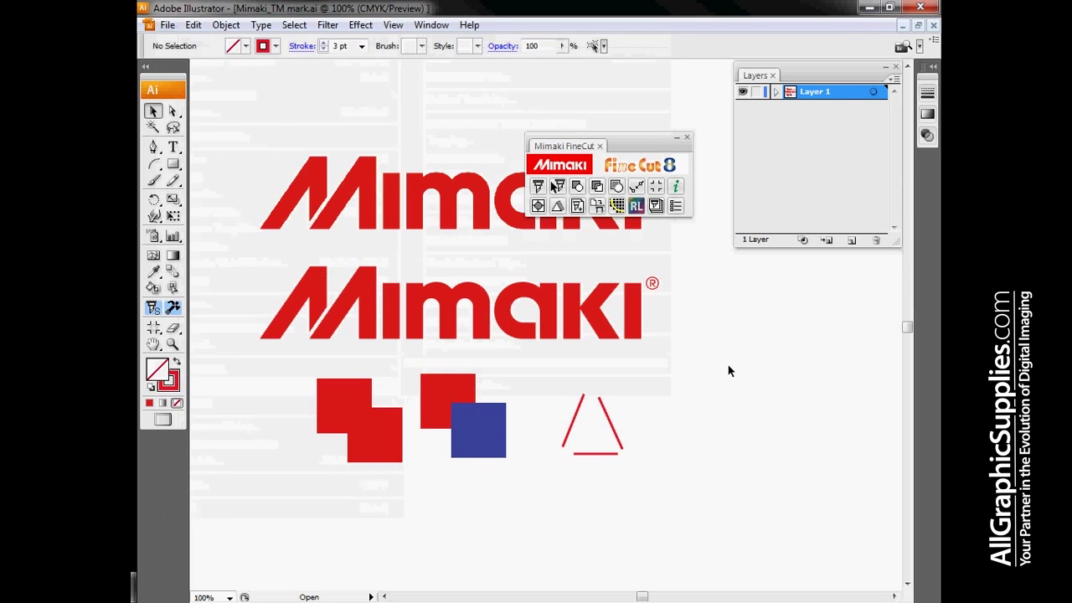
left_click_drag(658, 157, 839, 247)
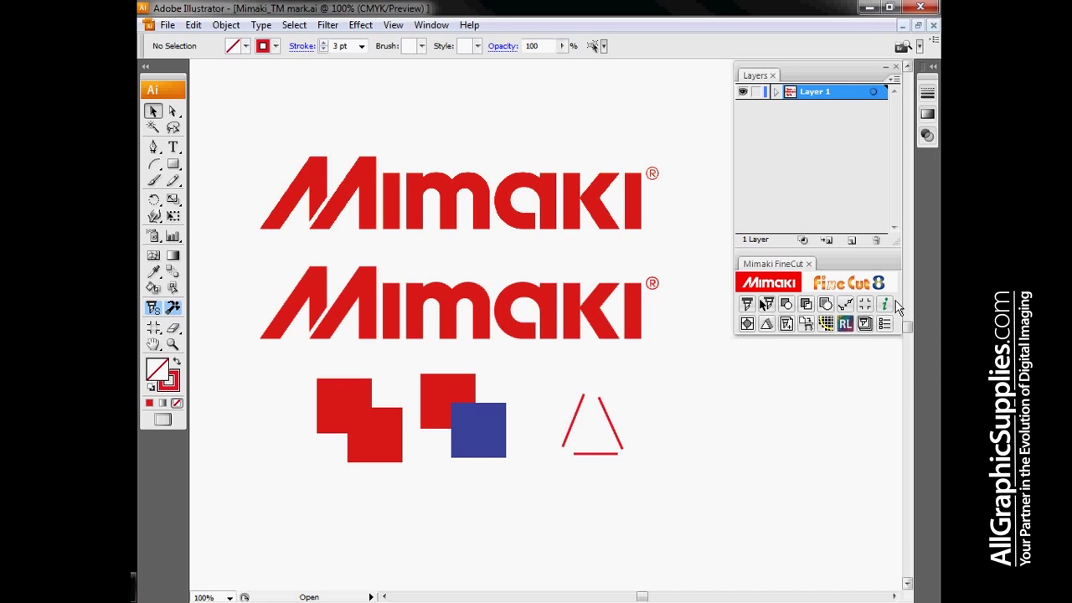
Check FineCut's version information, then choose CJV30 Series as the model in Plotter / User Setup.
left_click(885, 306)
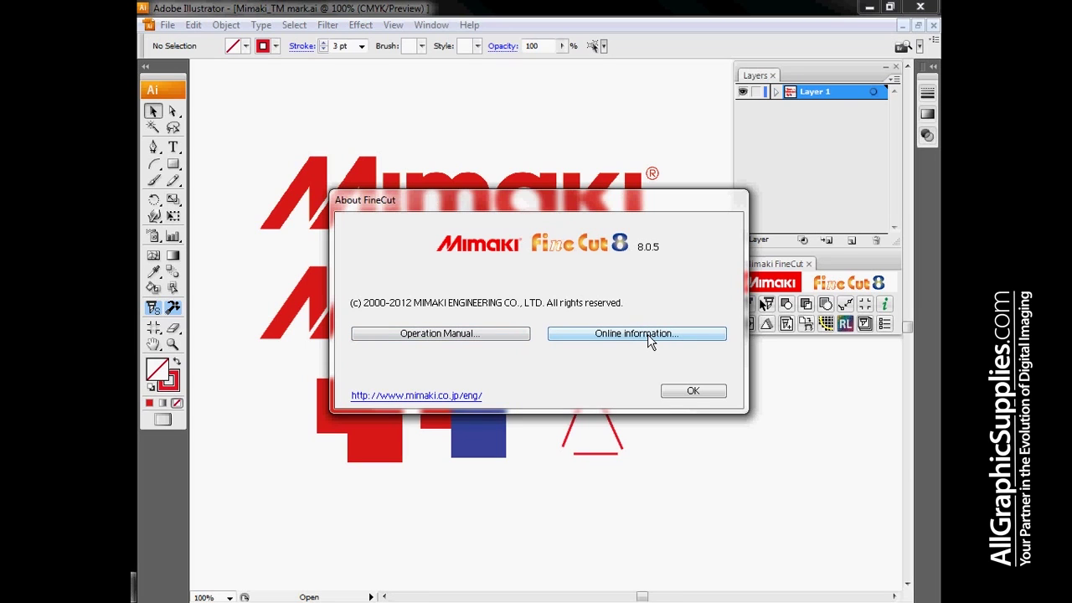
left_click(705, 393)
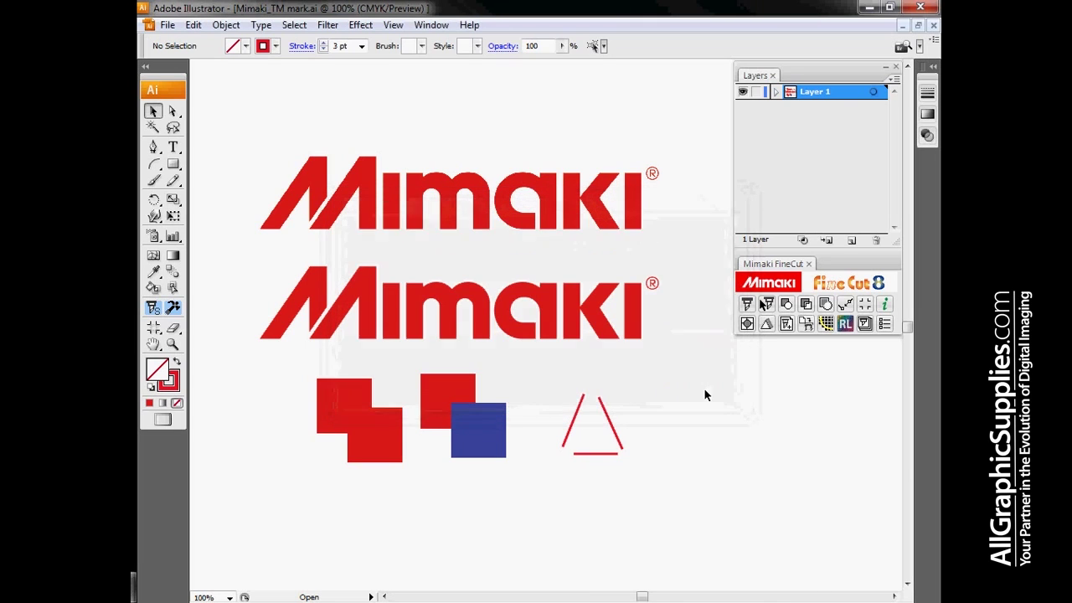
left_click(885, 326)
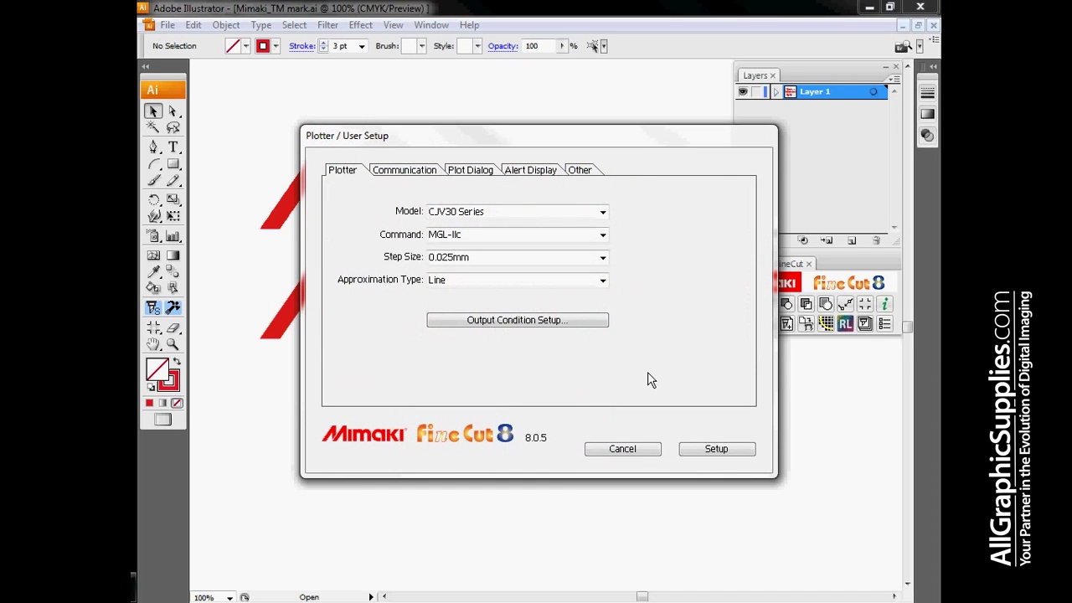
left_click(603, 212)
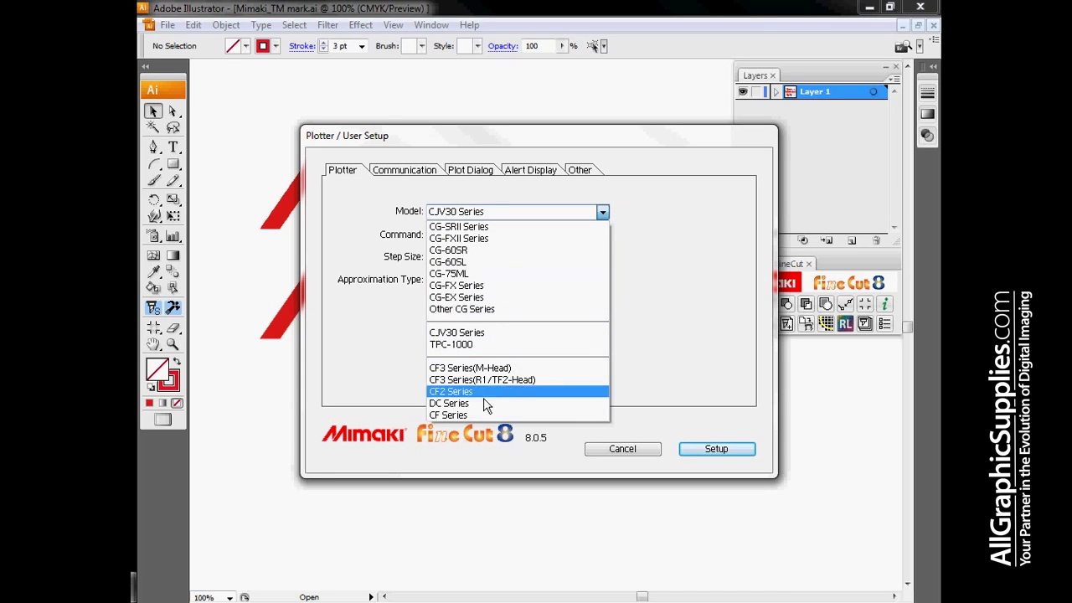
left_click(493, 338)
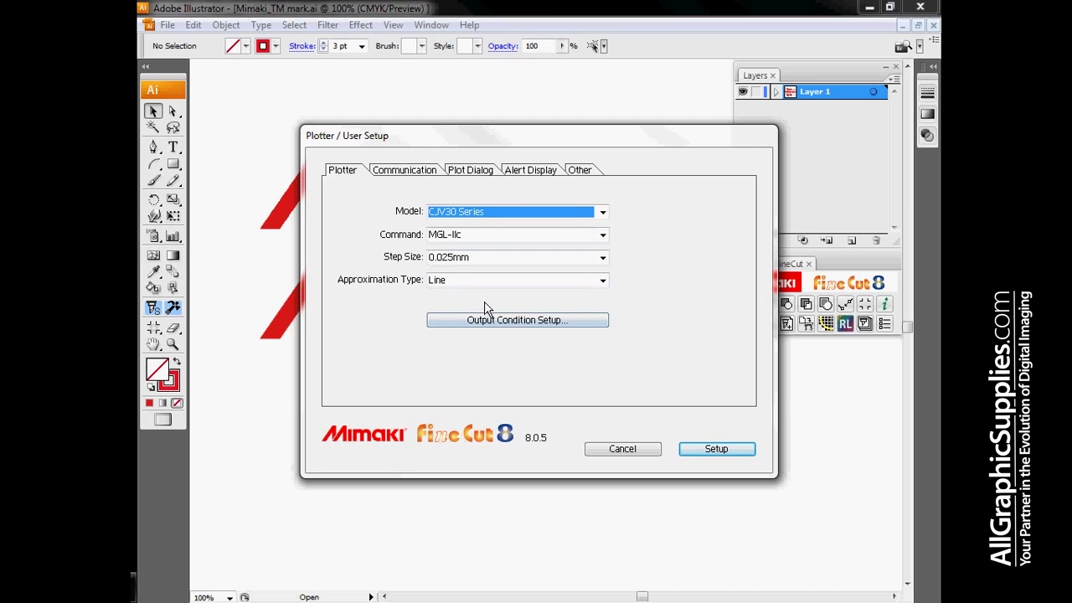
Check the USB port list under Communication, review the Plotter tab, and apply the CJV30 setup.
left_click(392, 173)
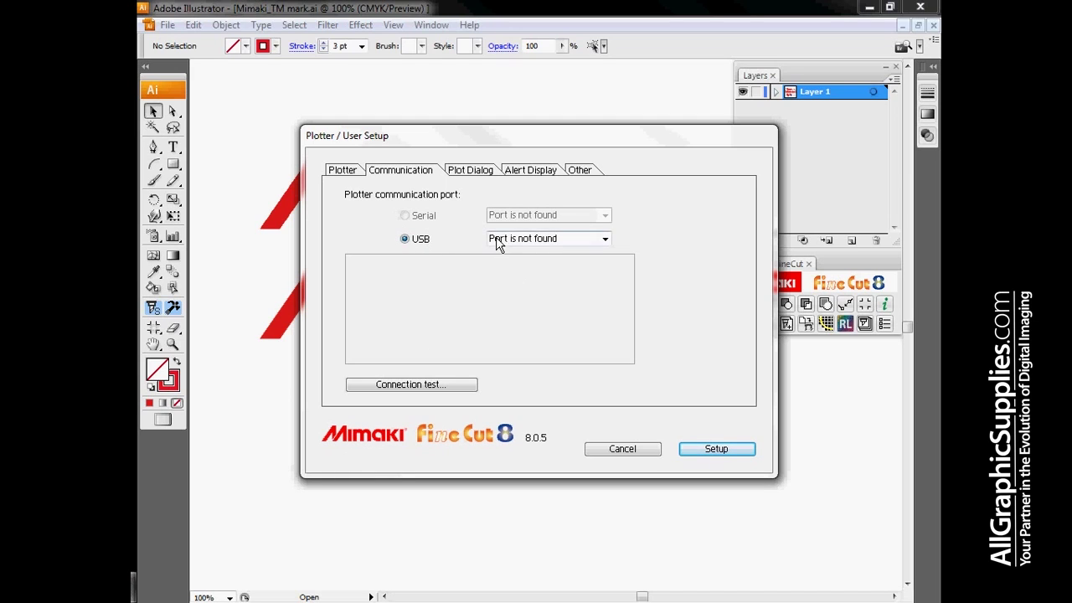
left_click(534, 241)
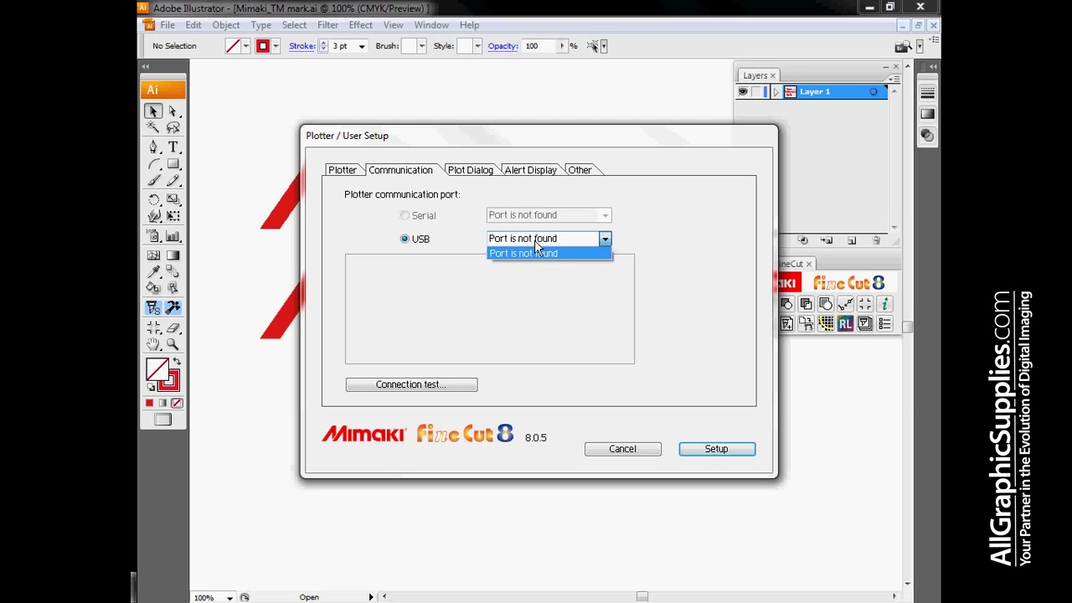
left_click(538, 283)
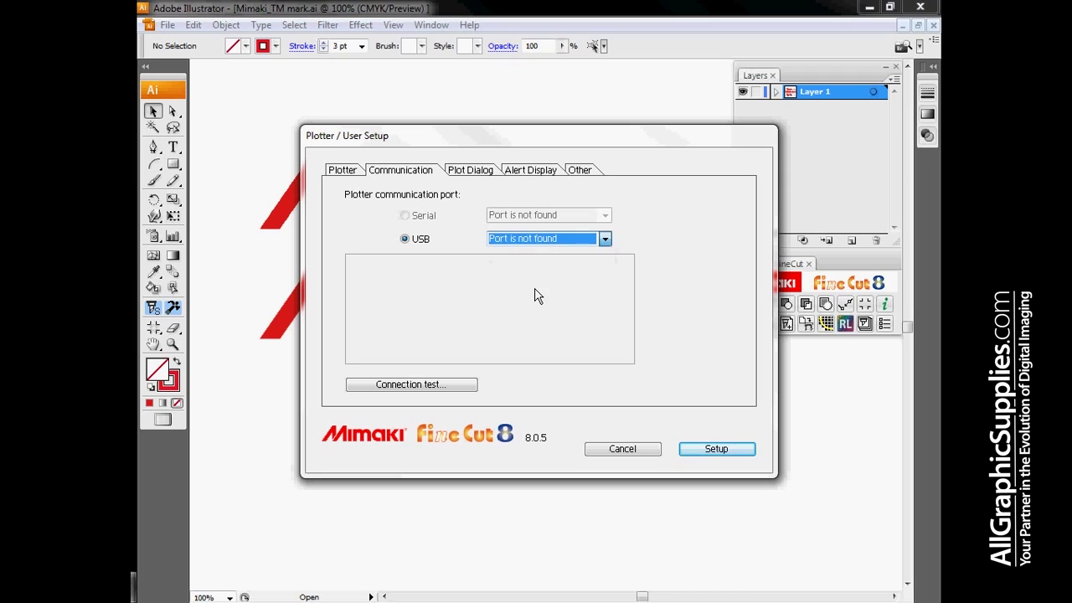
left_click(560, 239)
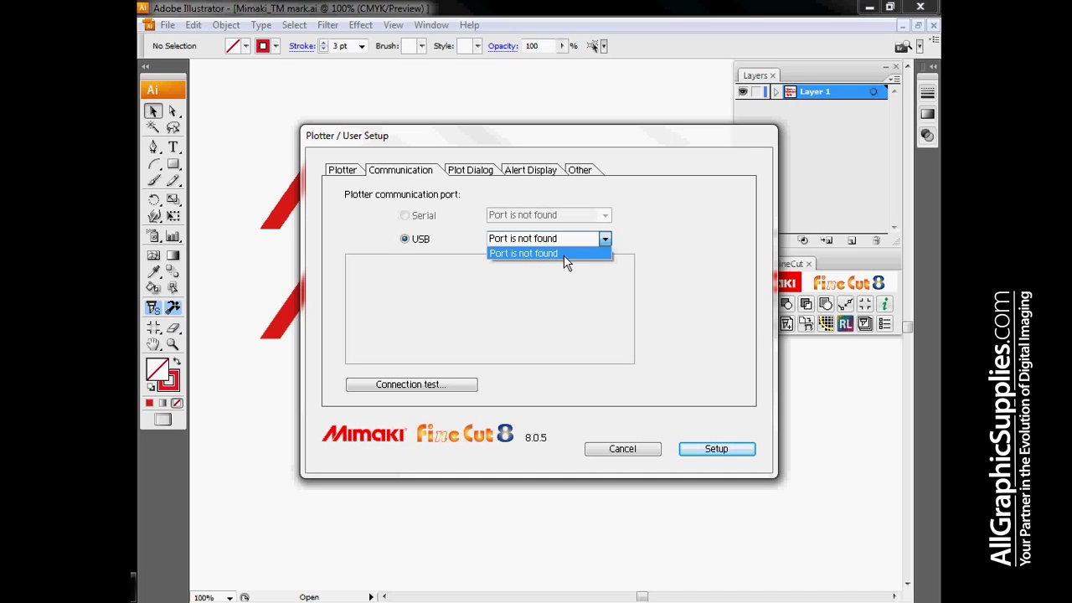
left_click(545, 287)
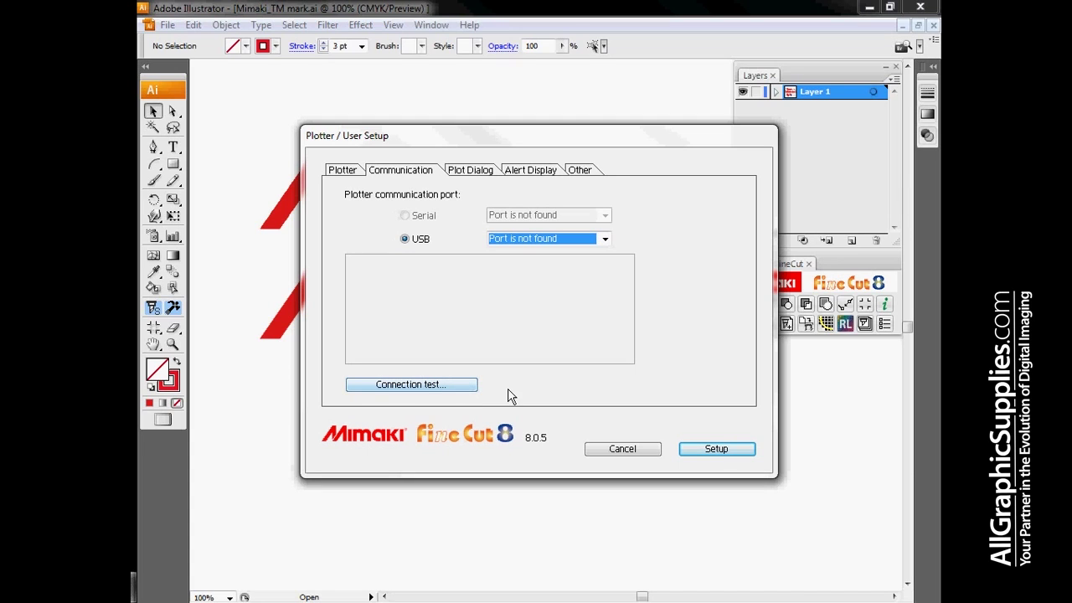
left_click(356, 169)
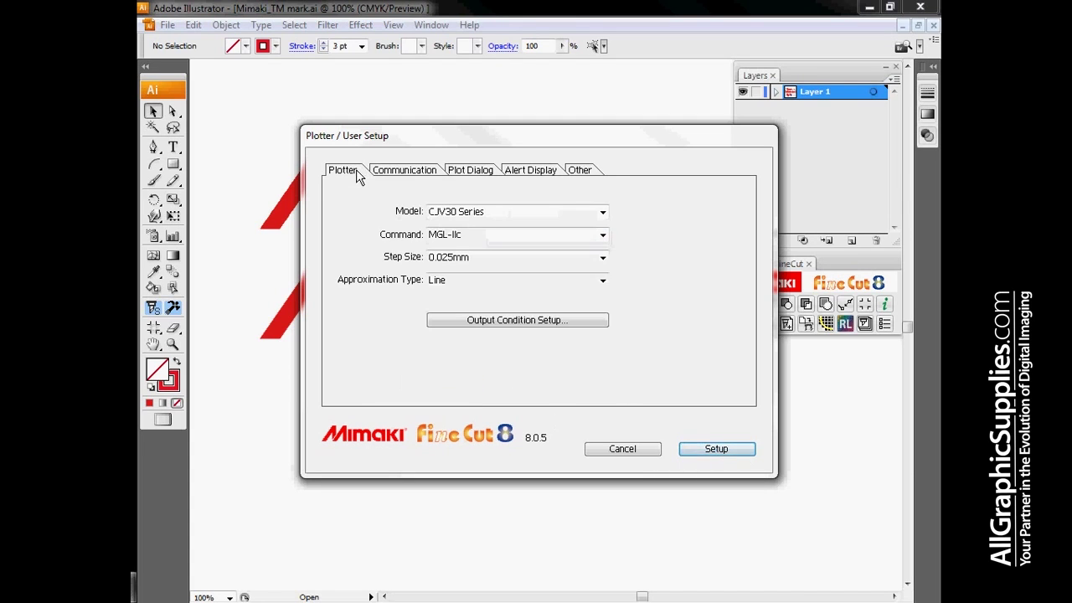
left_click(414, 171)
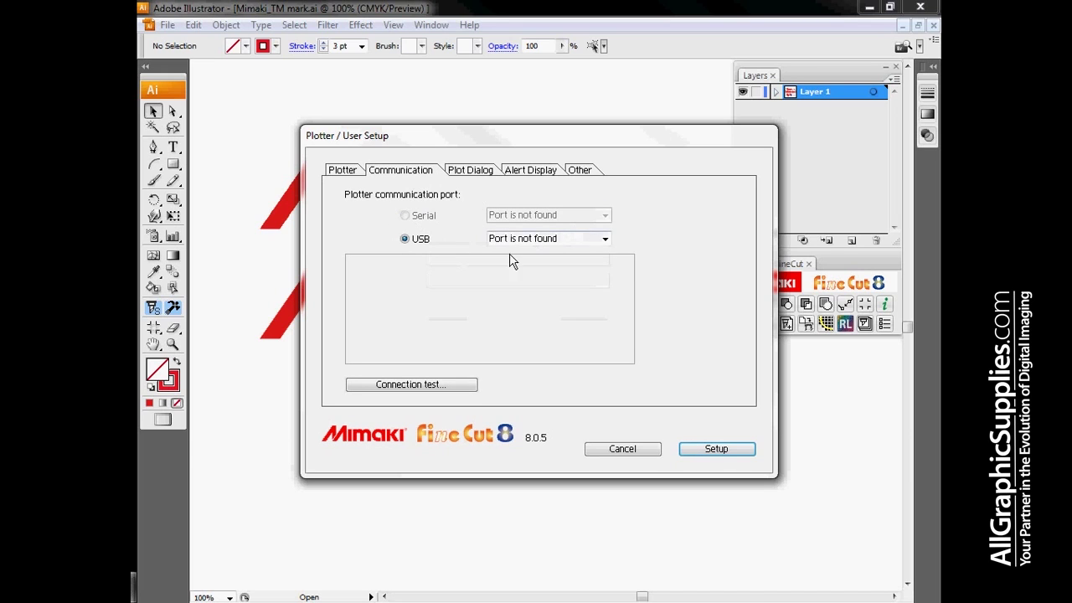
left_click(751, 451)
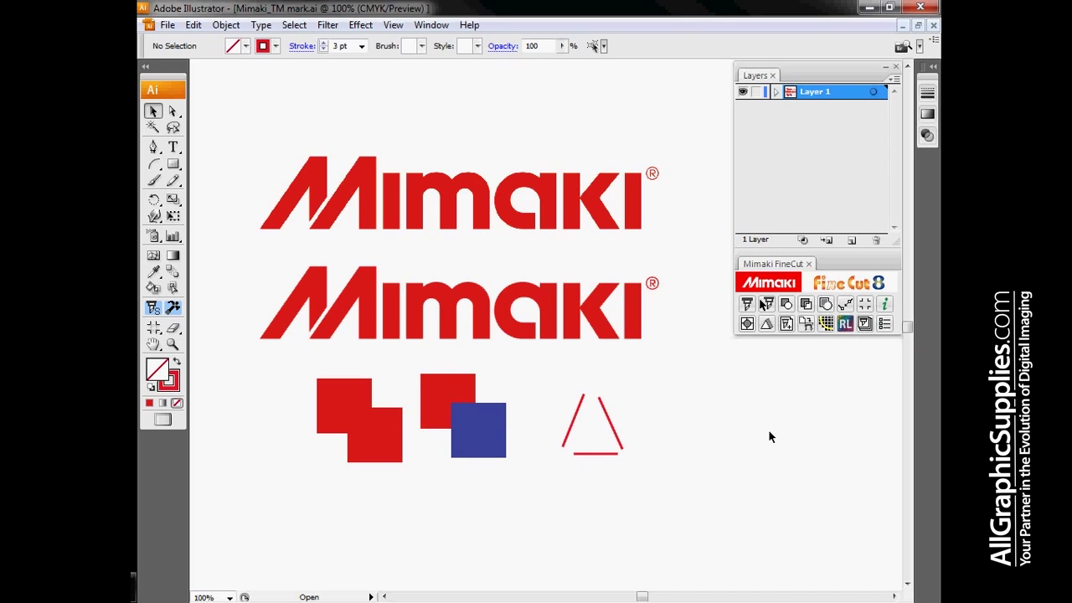
Test-select the logo and red squares, deselect, then select the lower Mimaki logo for plotting.
left_click(391, 293)
left_click(355, 386)
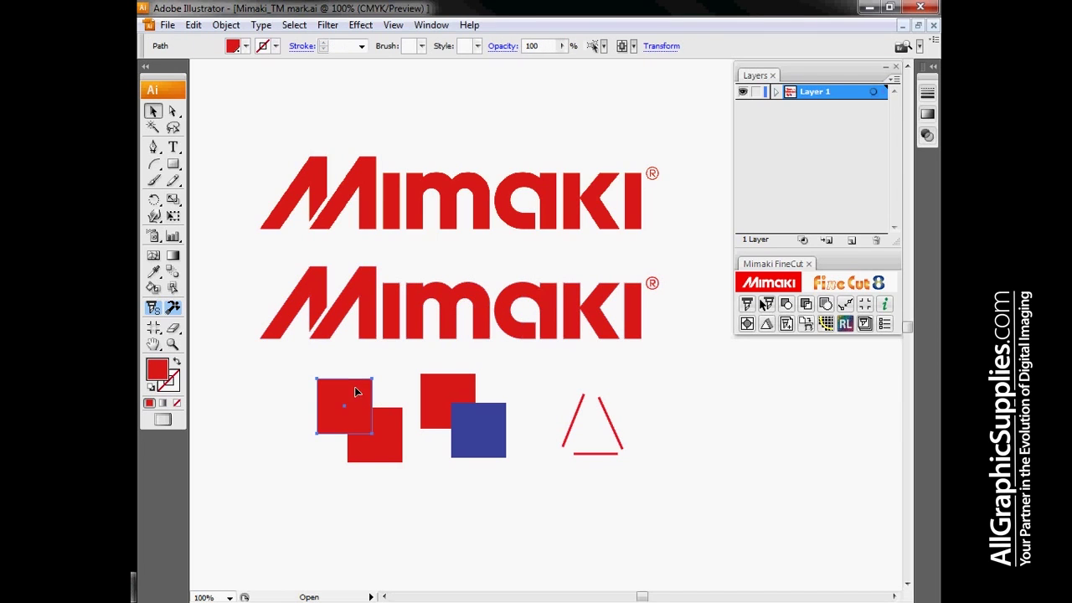
left_click(377, 438)
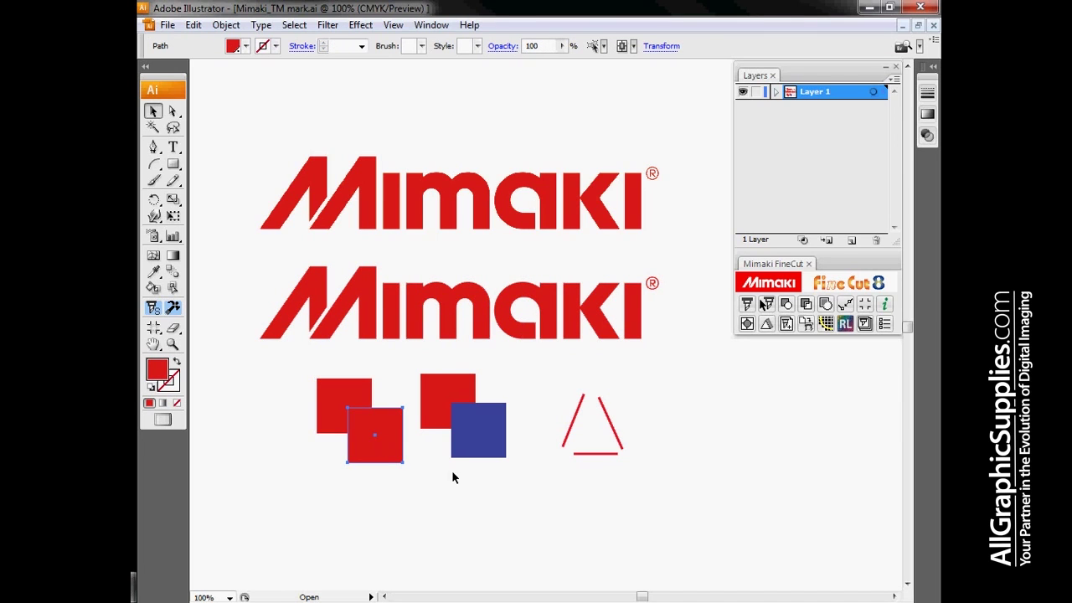
left_click(730, 416)
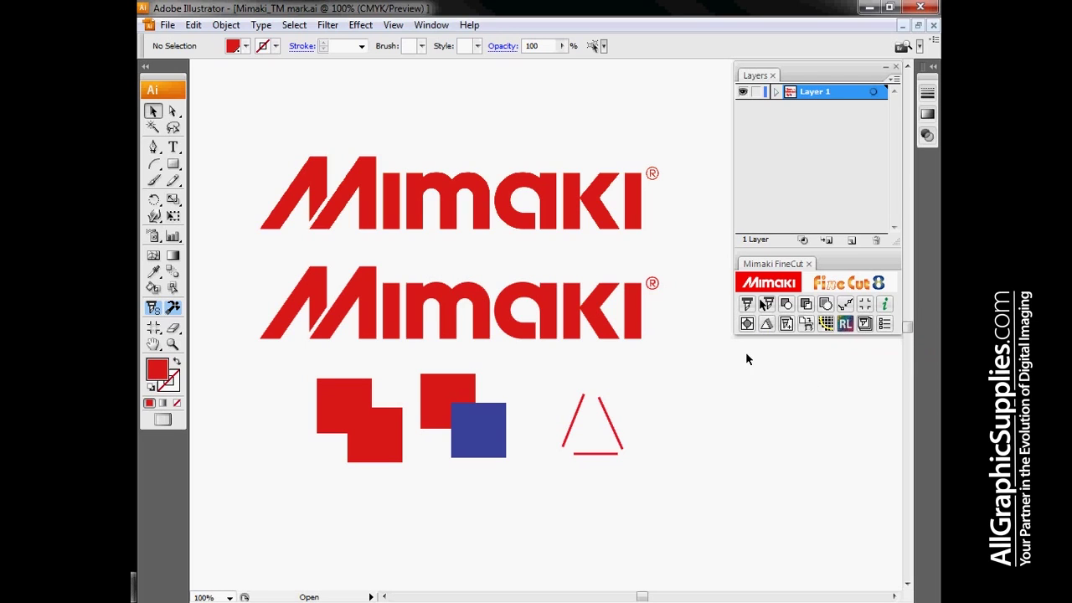
left_click(603, 301)
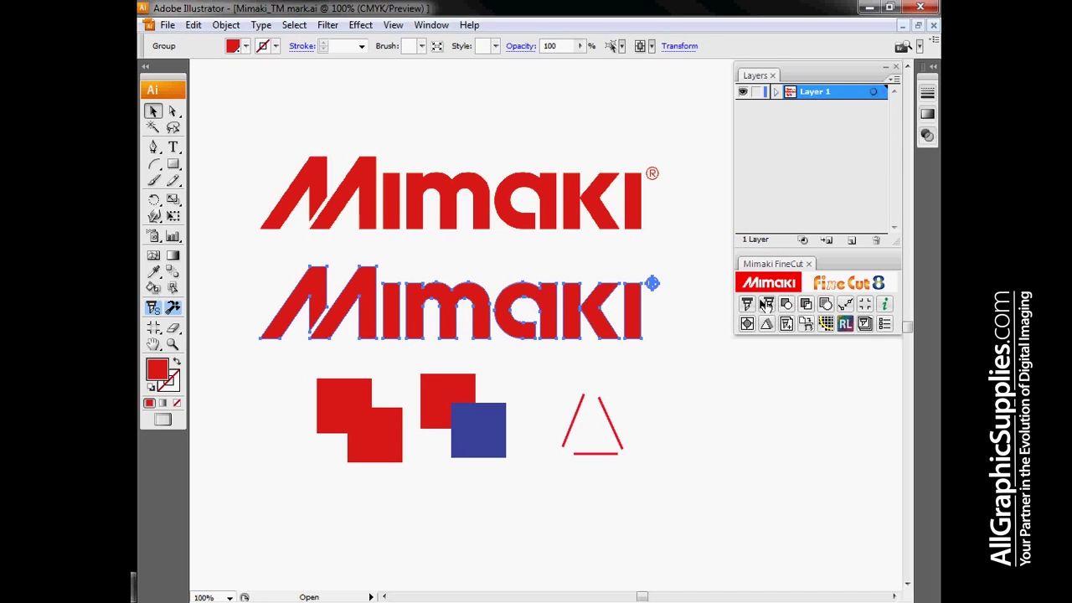
Open FineCut's Plot settings for the logo, zoom the preview, and switch units to inches.
left_click(765, 305)
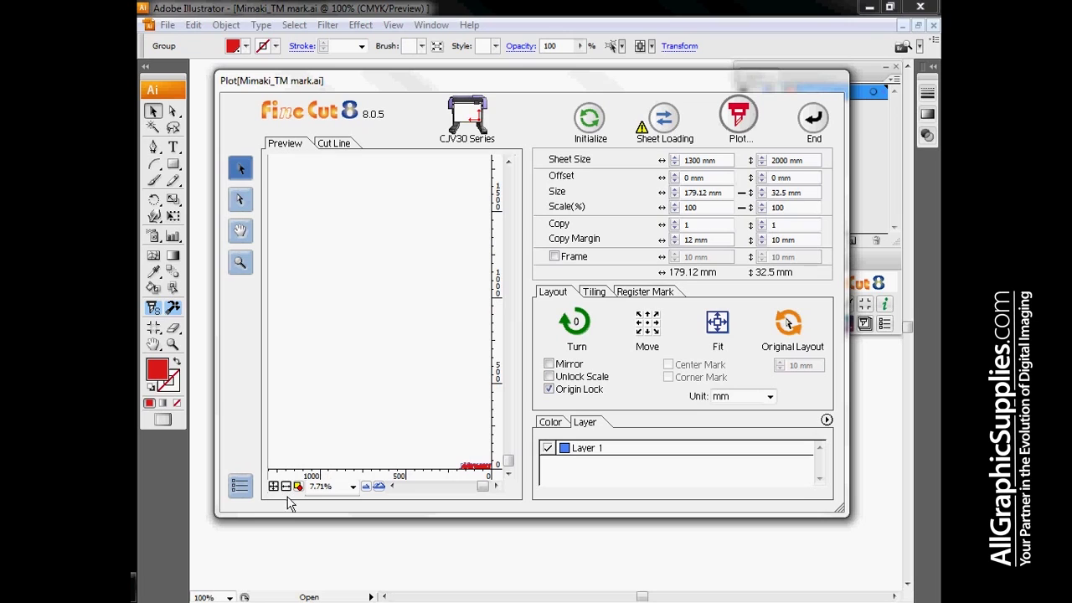
left_click(298, 488)
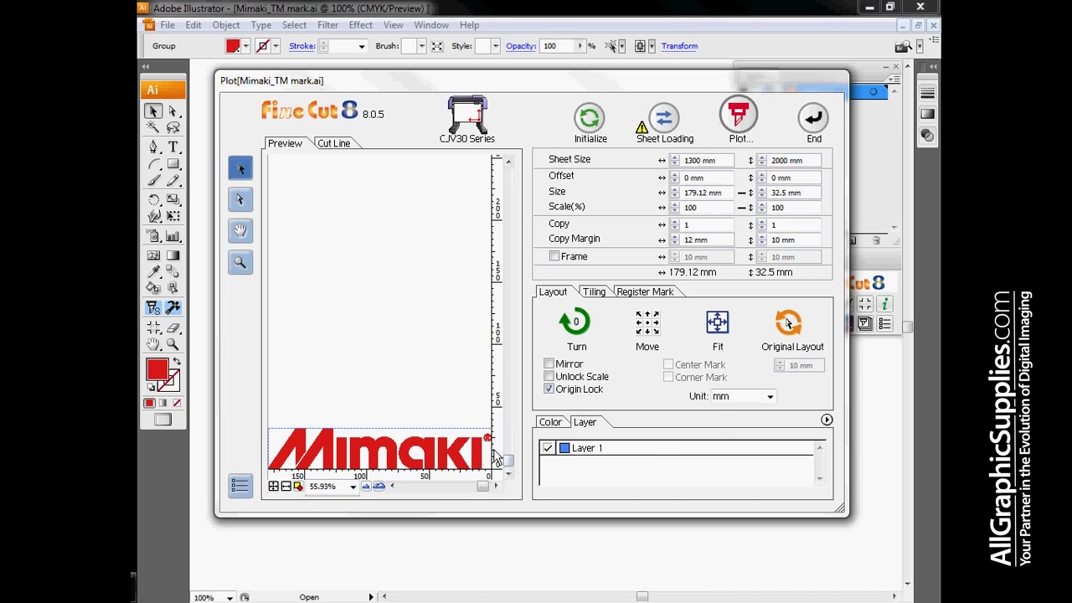
left_click(769, 398)
left_click(741, 441)
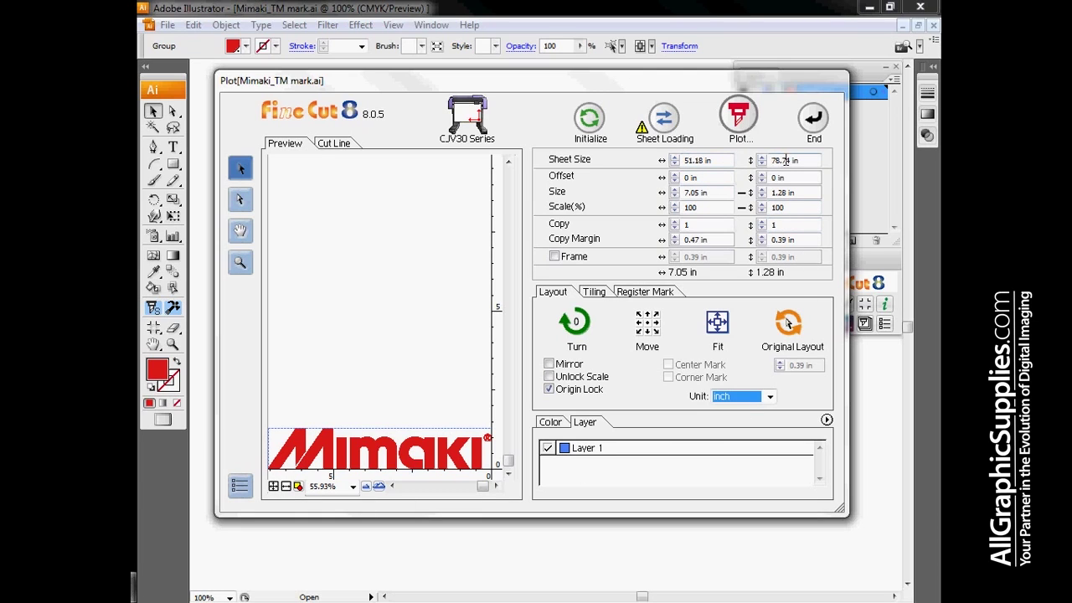
Set X and Y offsets to 1 in and the preview zoom to 50%.
left_click(674, 174)
left_click(761, 175)
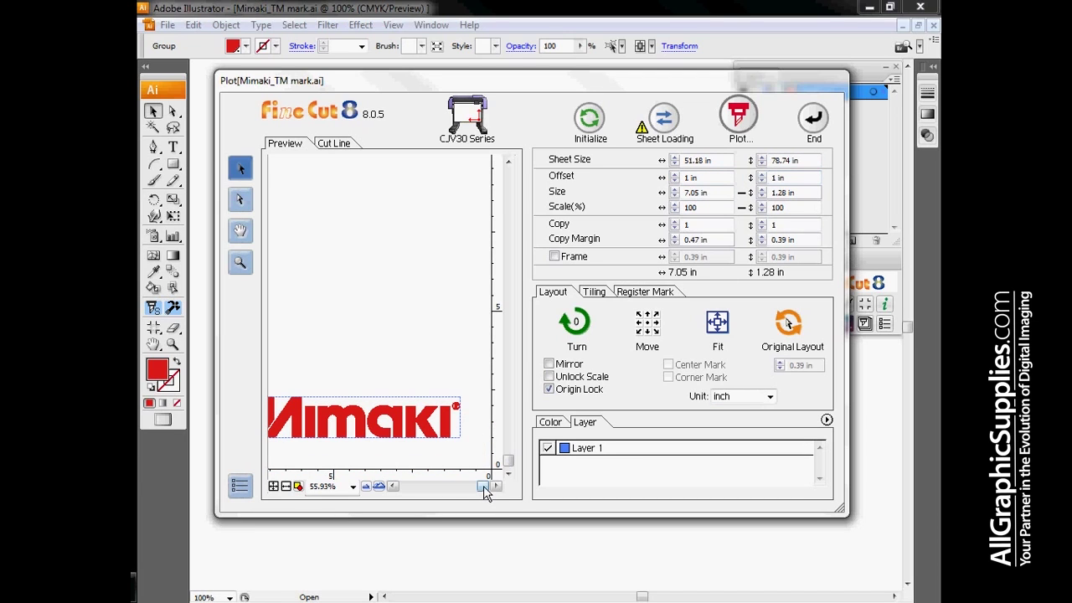
mouse_move(484, 491)
left_mouse_down()
mouse_move(421, 490)
mouse_move(485, 491)
left_mouse_up()
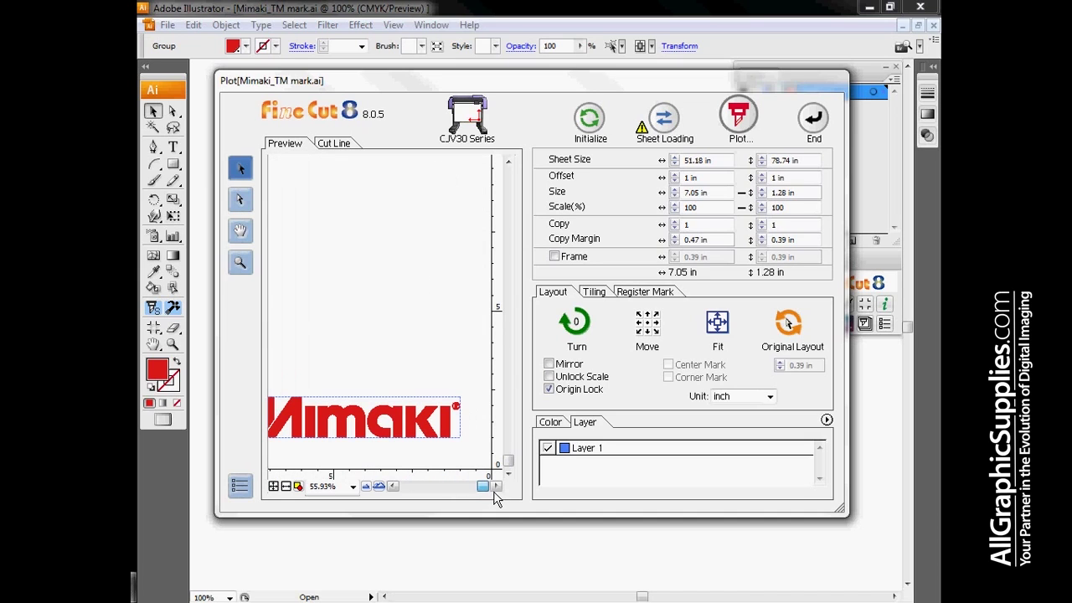
left_click(352, 487)
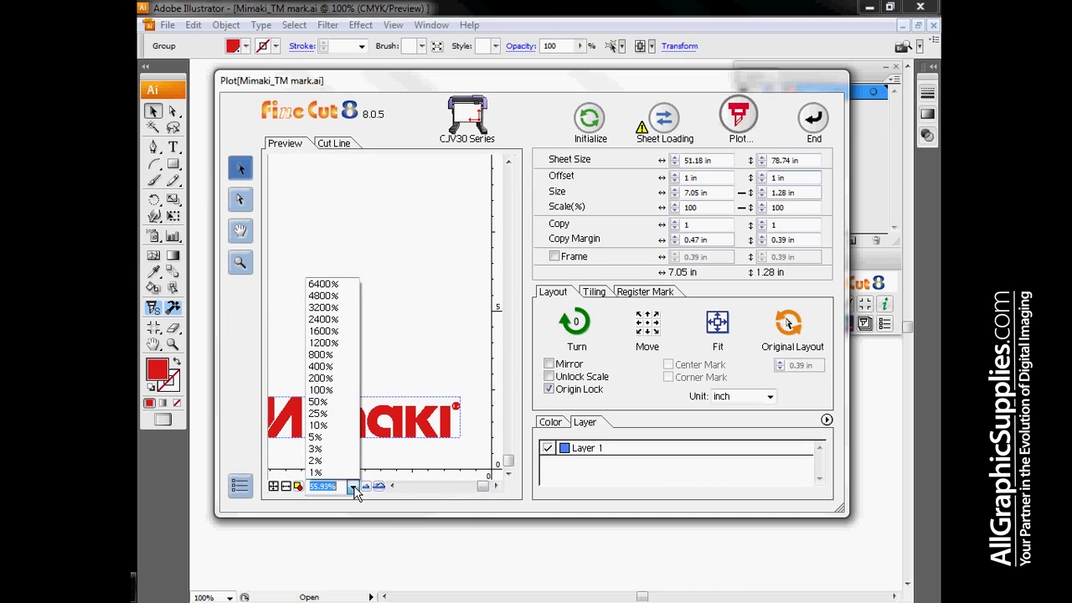
left_click(322, 402)
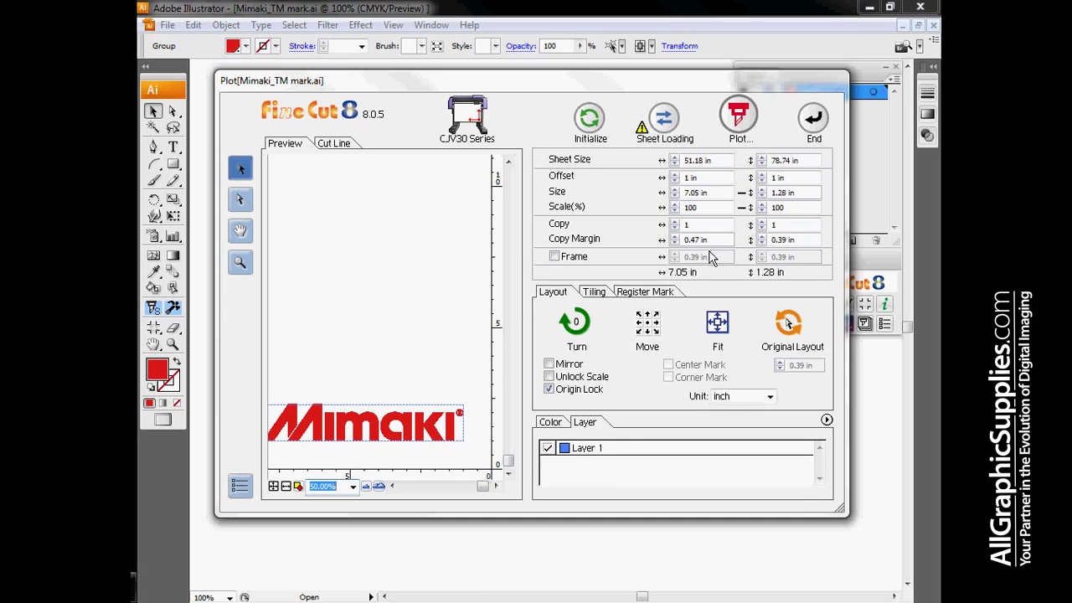
Preview a 2×5 copy layout of the logo, then reduce it back to a single copy.
left_click(674, 222)
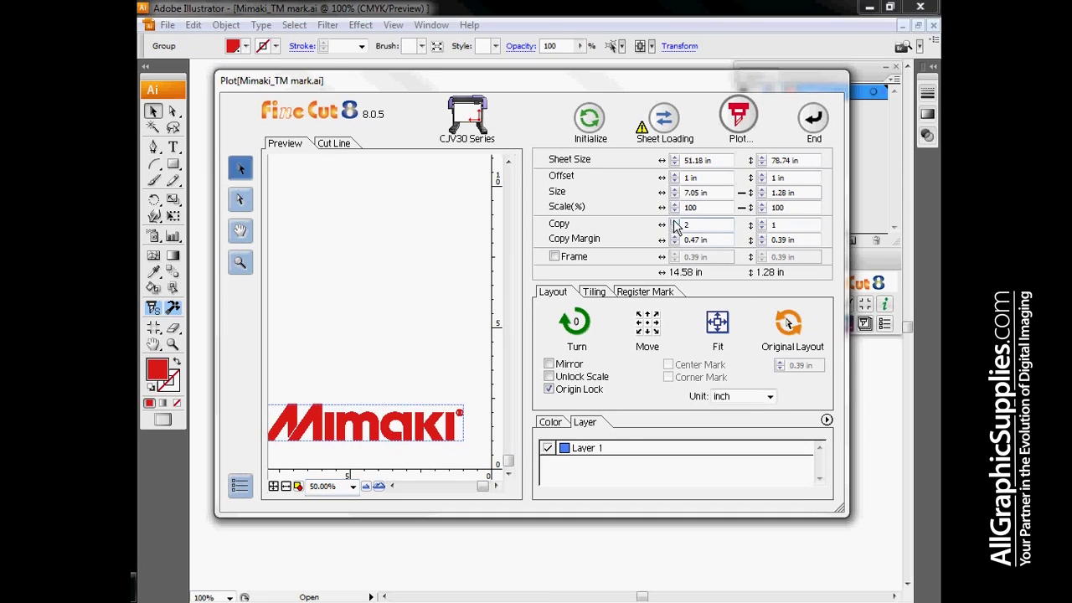
left_click(762, 222)
left_click(762, 222)
left_click(762, 222)
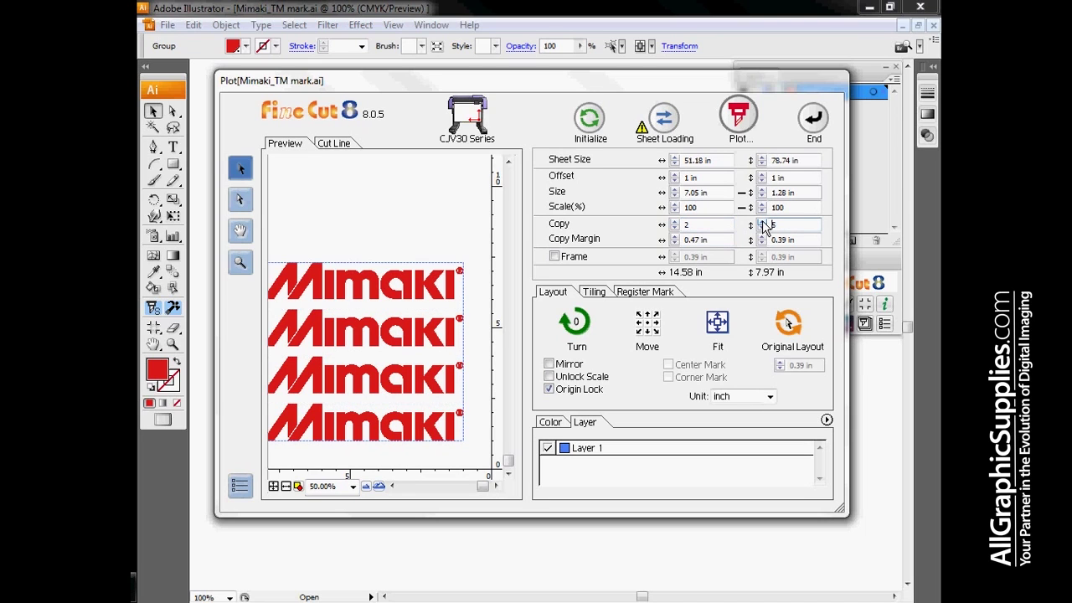
left_click(762, 221)
left_click(762, 229)
left_click(762, 228)
left_click(762, 229)
left_click(761, 229)
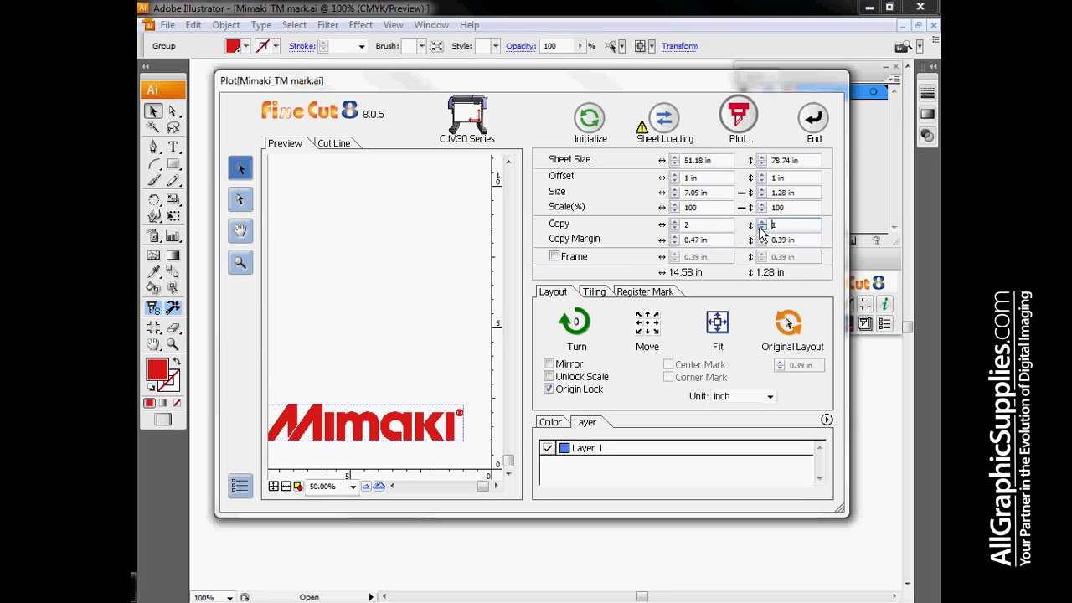
left_click(675, 228)
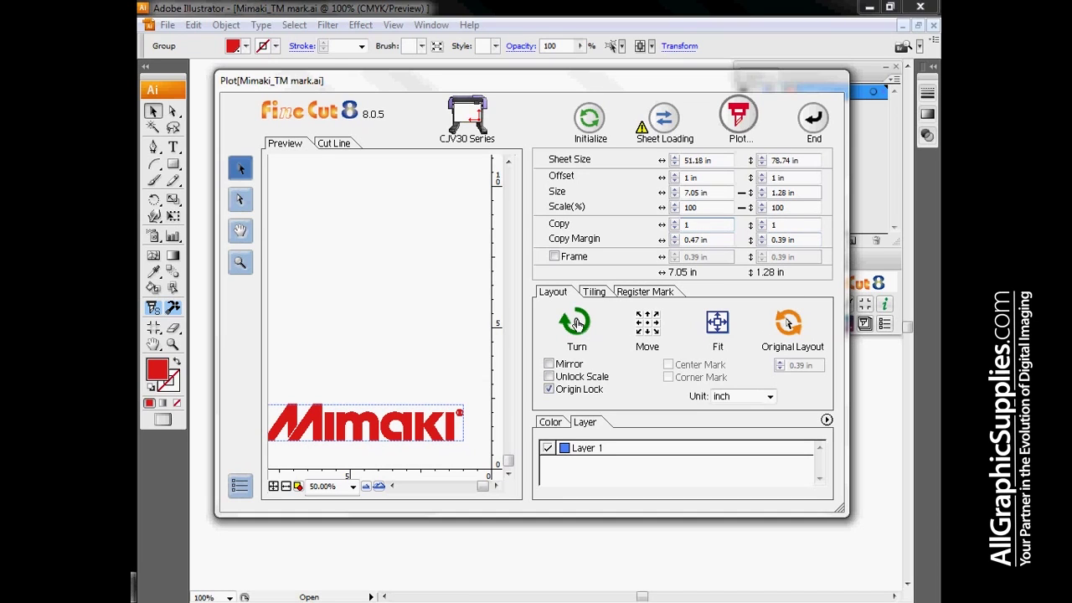
Turn the logo through four 90° rotations back to start, and toggle Mirror on and off.
left_click(576, 324)
left_click(576, 324)
left_click(576, 324)
left_click(576, 324)
left_click(549, 364)
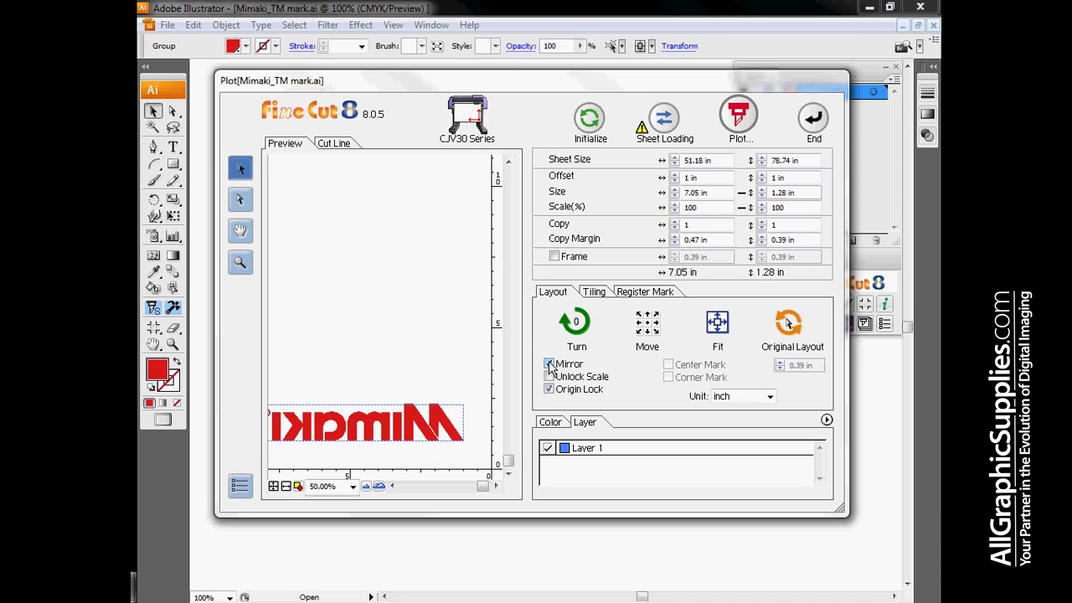
left_click(549, 365)
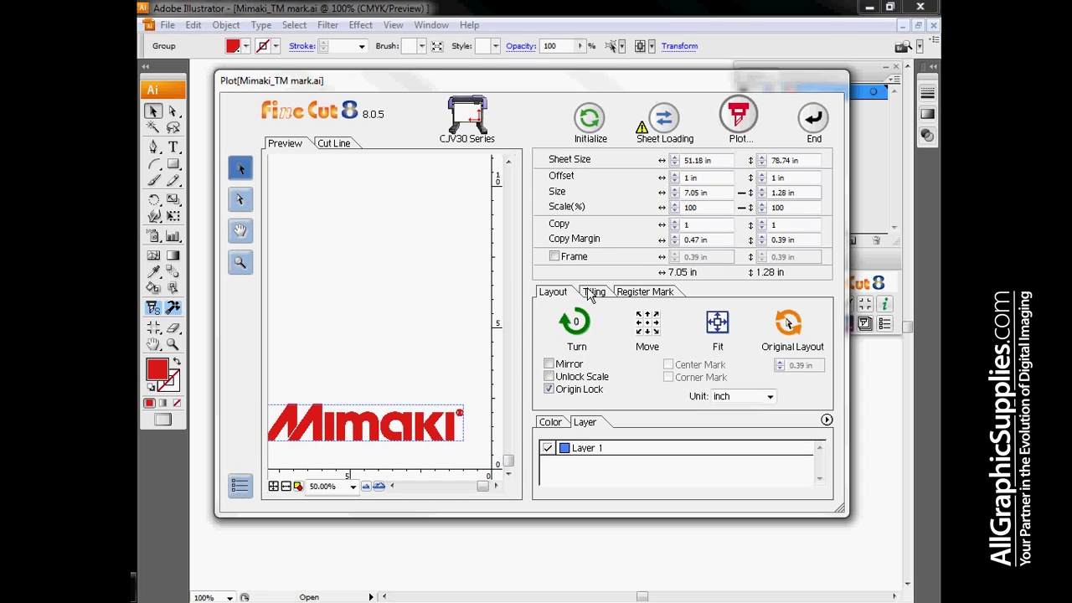
Review the Tiling and Register Mark options, then bring up the Plot Out conditions.
left_click(593, 292)
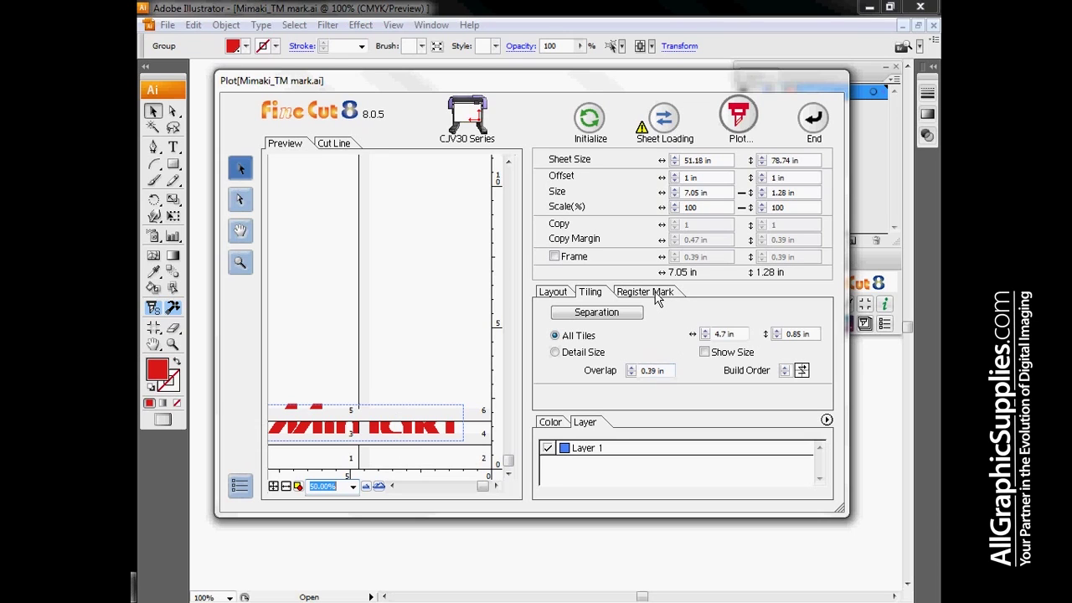
left_click(656, 297)
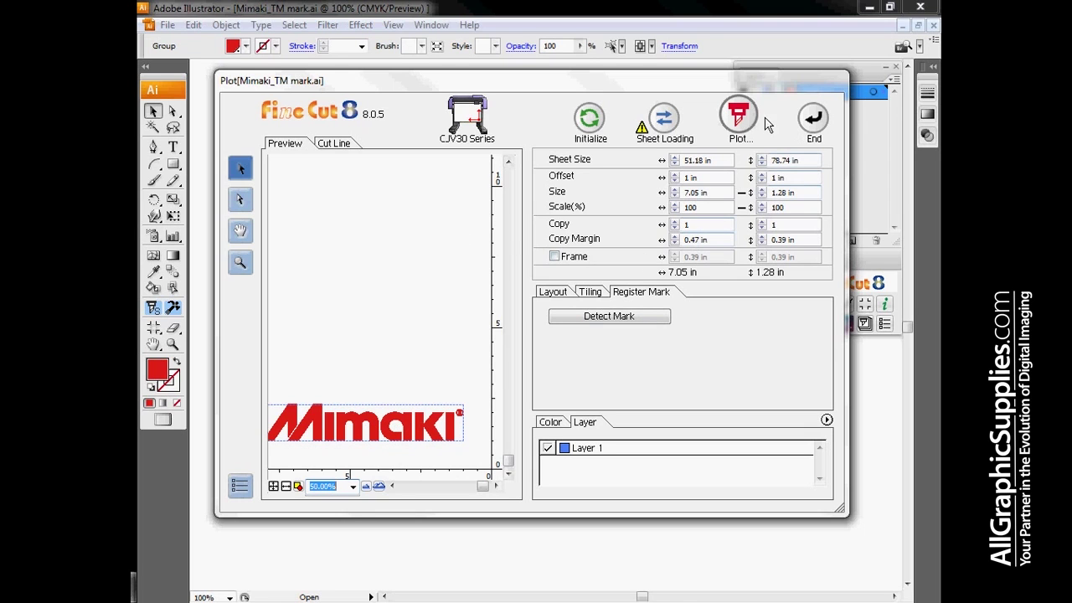
left_click(740, 119)
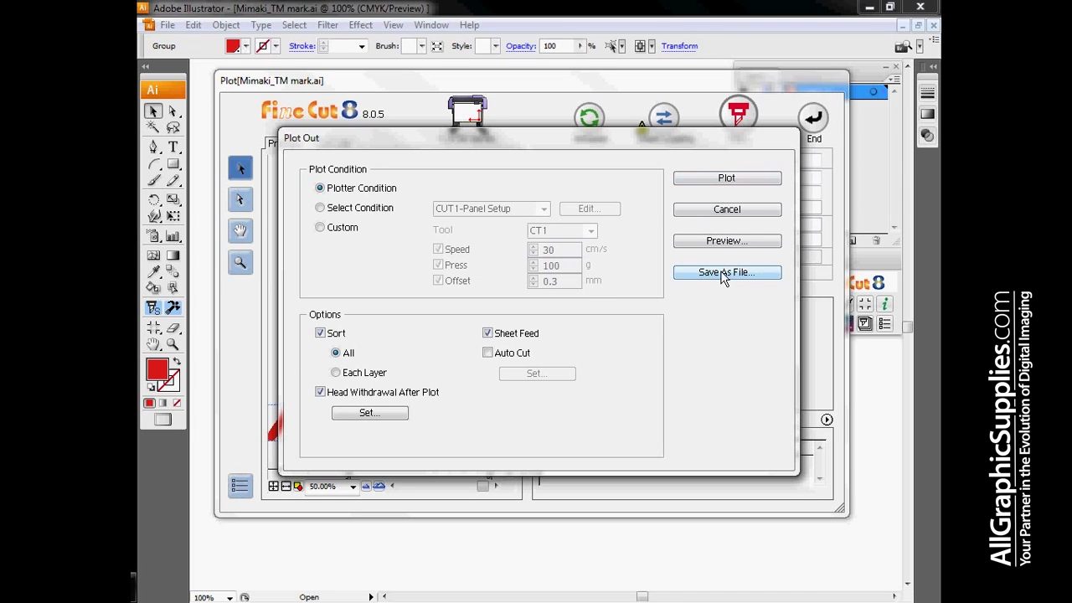
Save the plot data as FCCommand on the Desktop, replacing the existing FCCommand.dat.
left_click(727, 273)
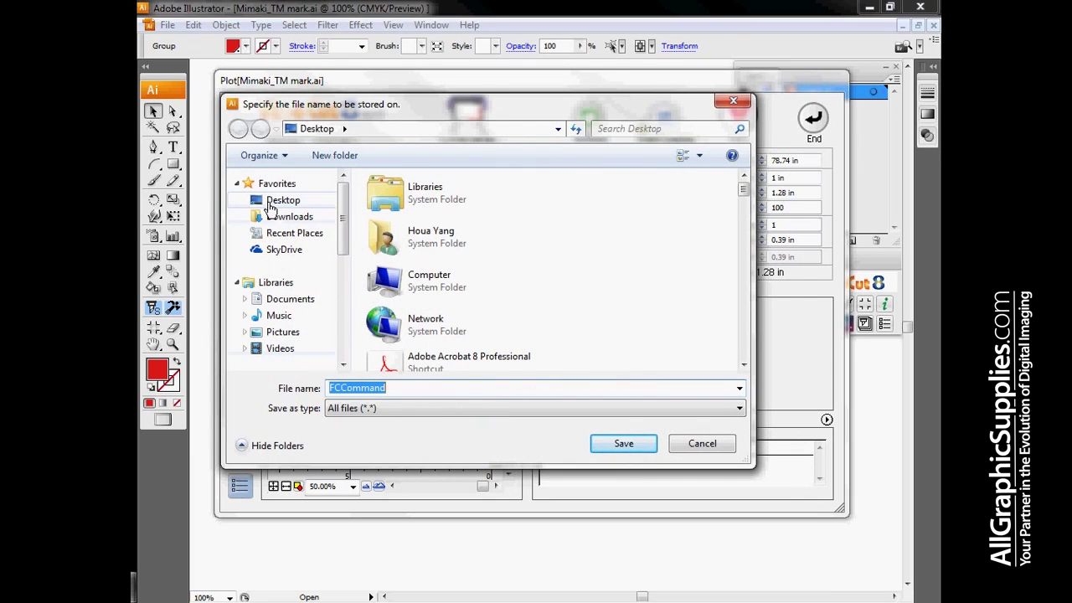
left_click(271, 205)
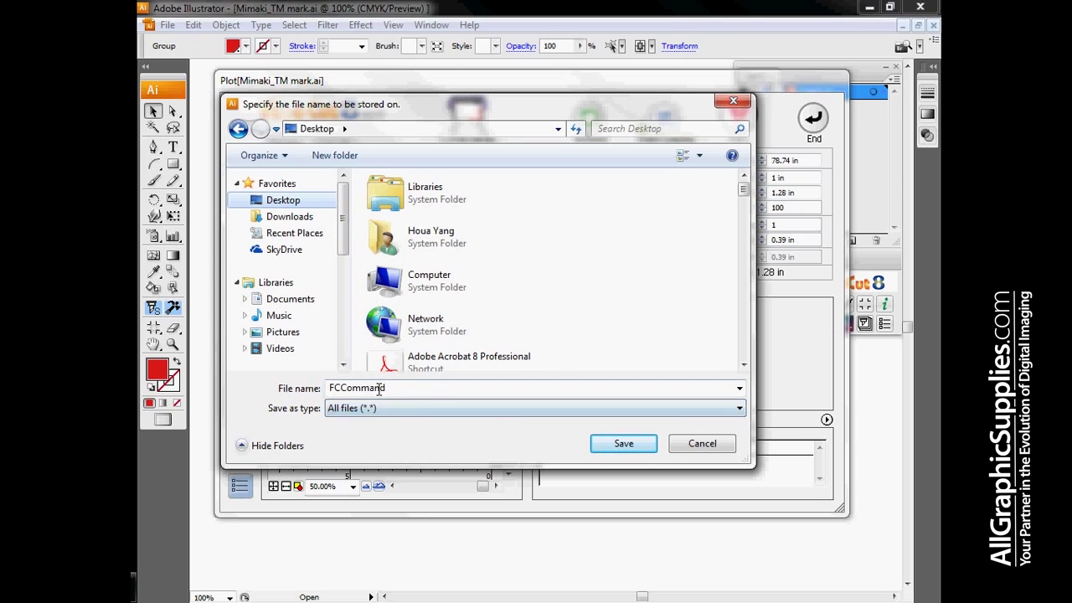
left_click(620, 446)
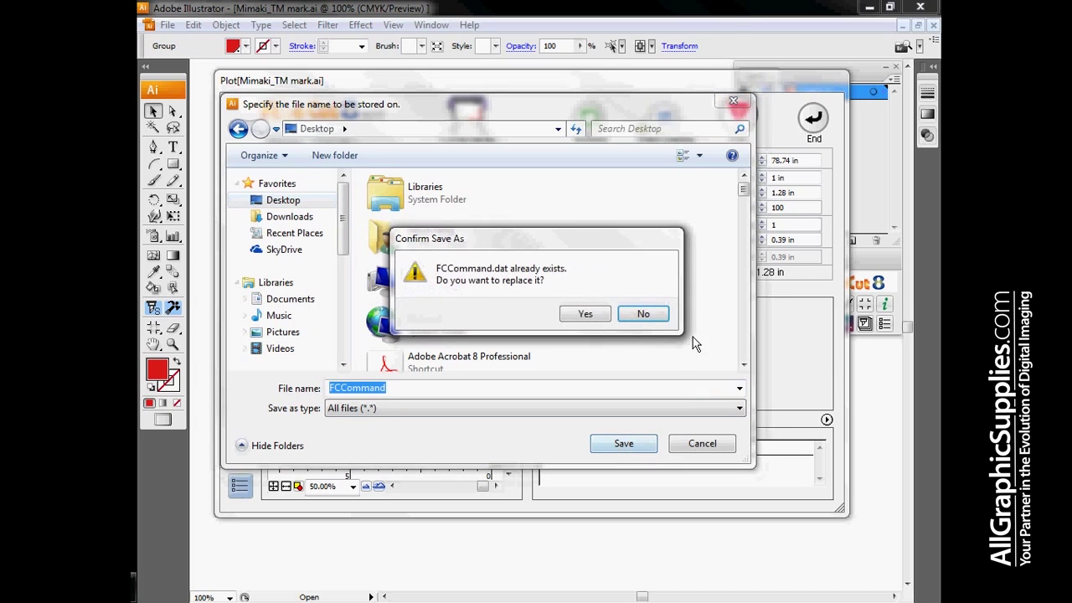
left_click(586, 314)
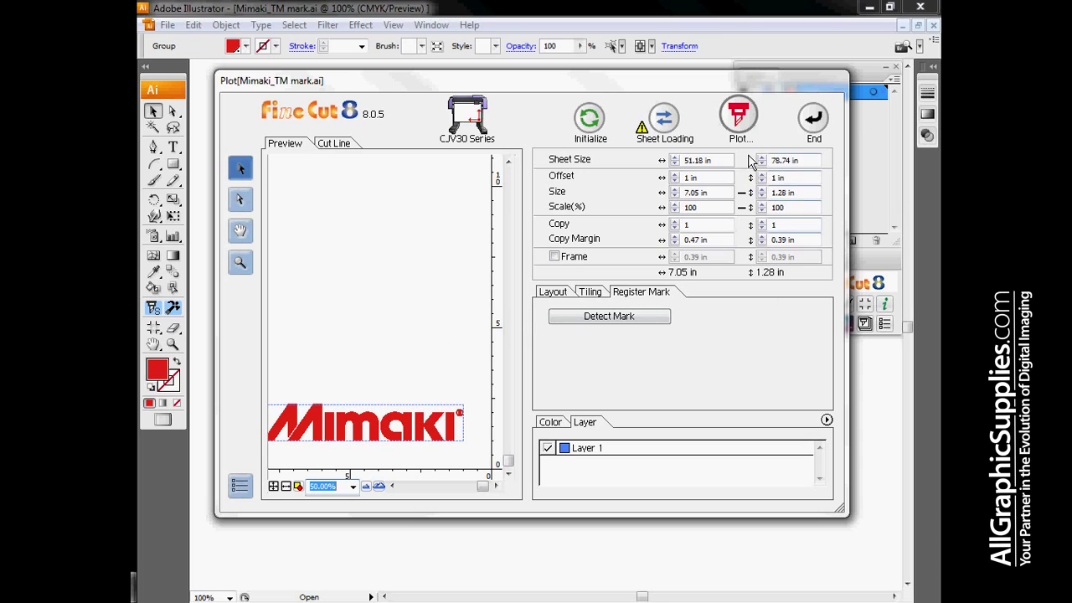
left_click(813, 118)
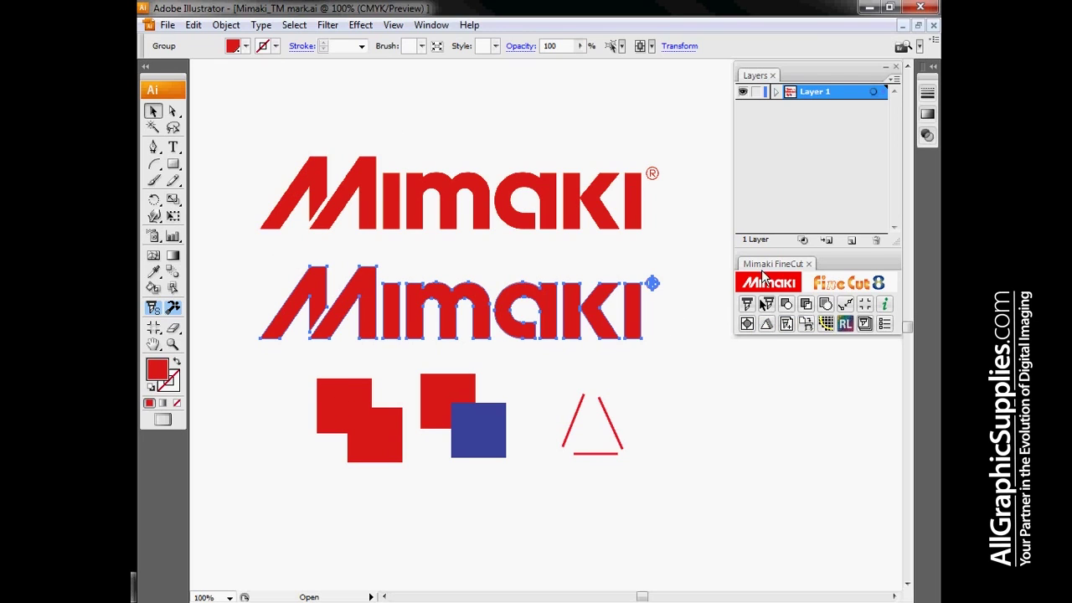
Preview the whole artwork fitted in FineCut Plot, compare cut lines with the colour view, then close.
left_click(746, 304)
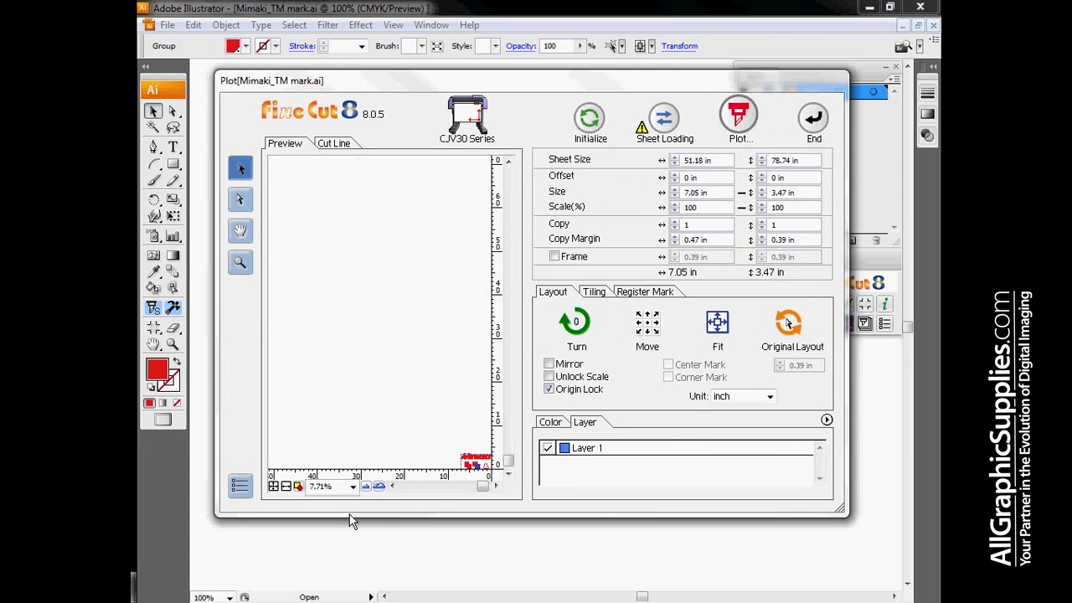
left_click(285, 485)
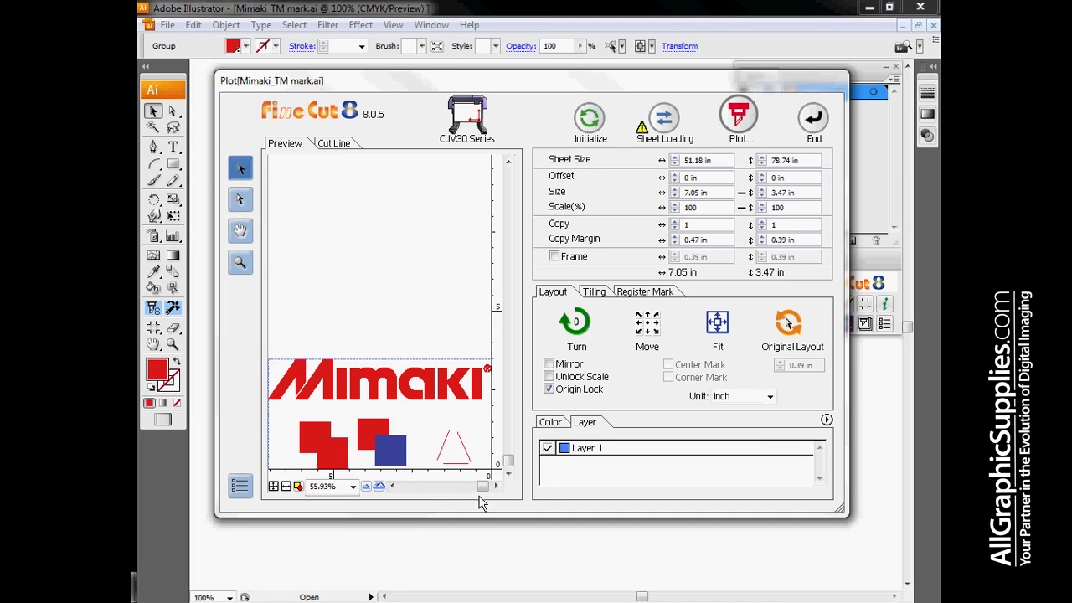
left_click(334, 144)
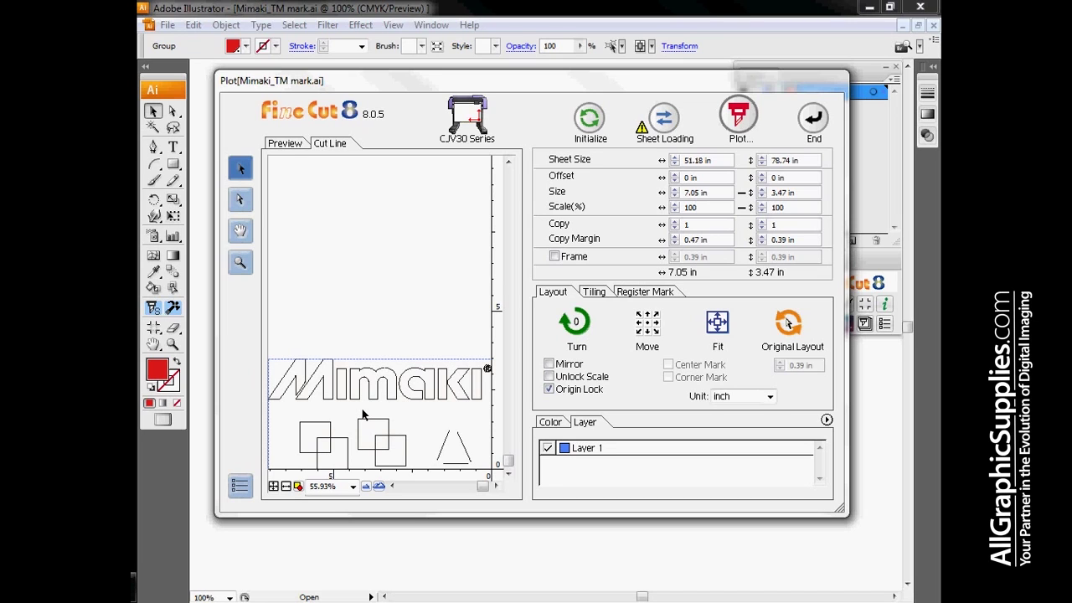
left_click(286, 143)
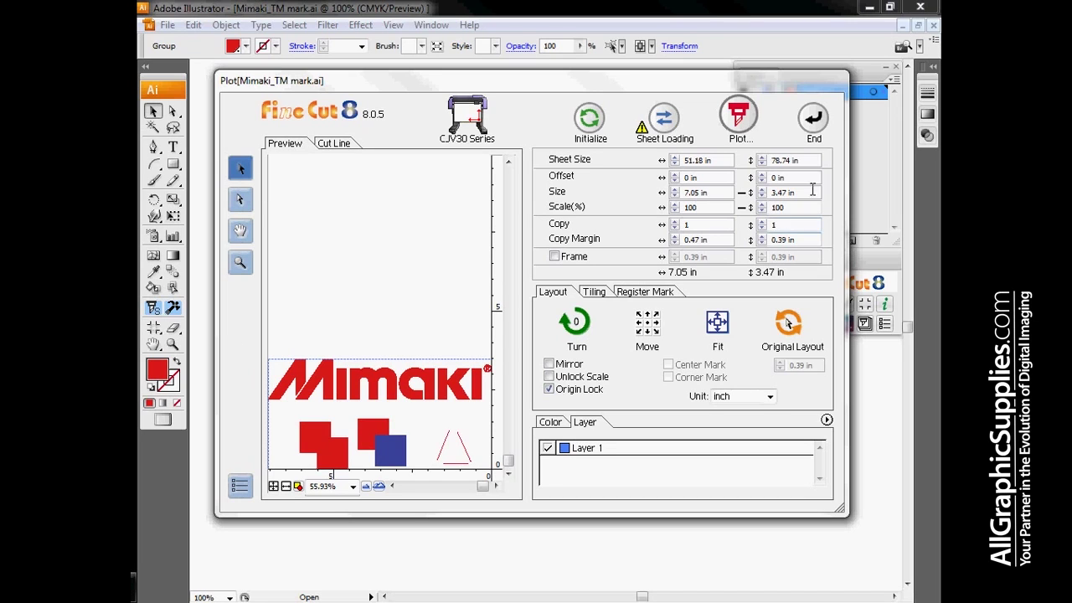
left_click(811, 120)
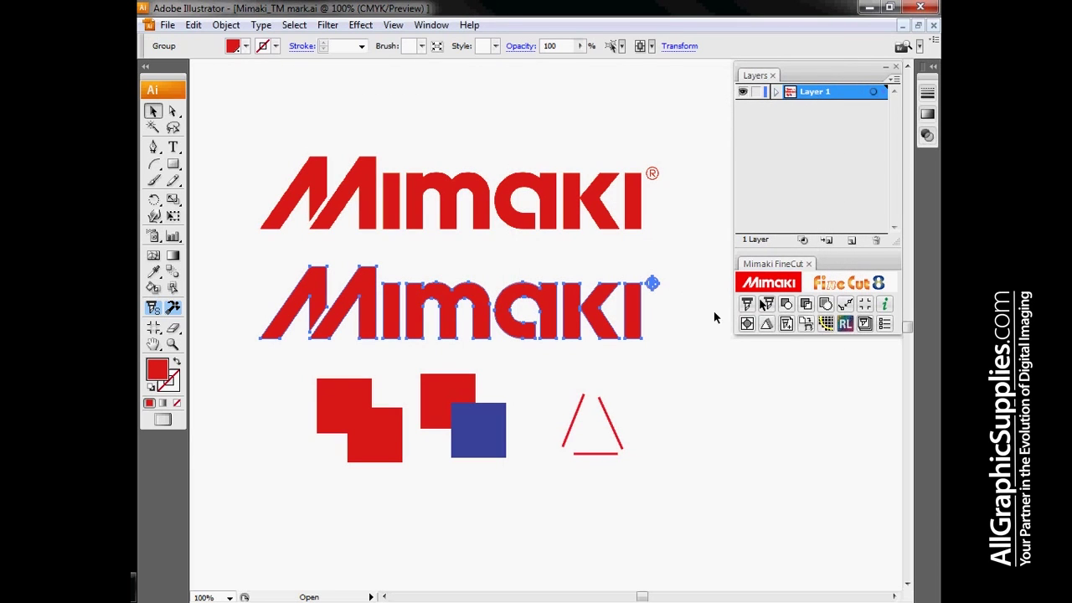
Open Output to RasterLink, fit the preview, compare Print, Cut and Print & Cut views, and select the hot folder.
left_click(845, 326)
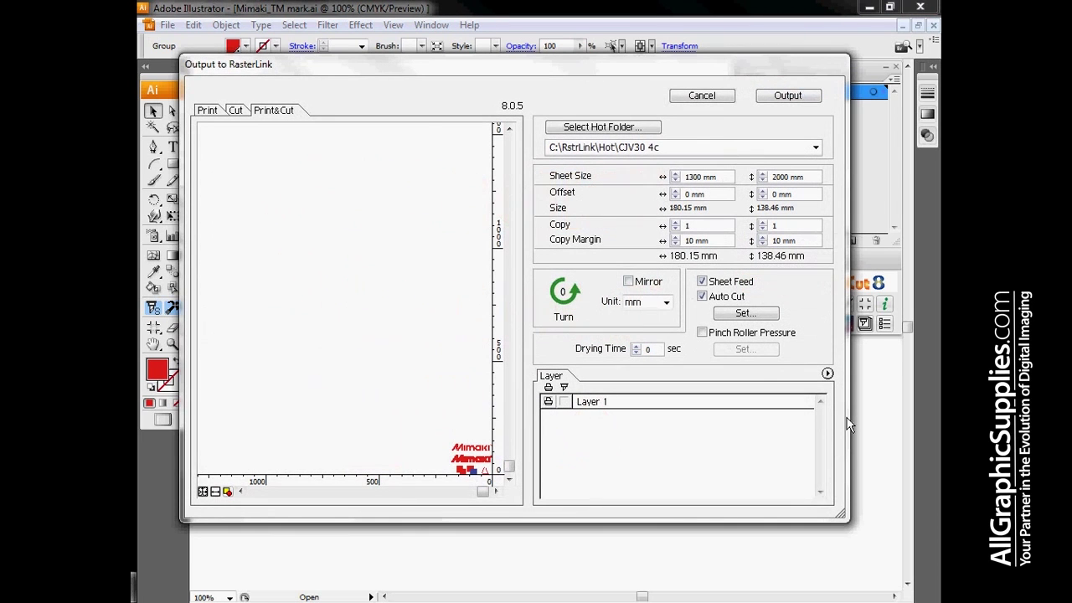
left_click(216, 491)
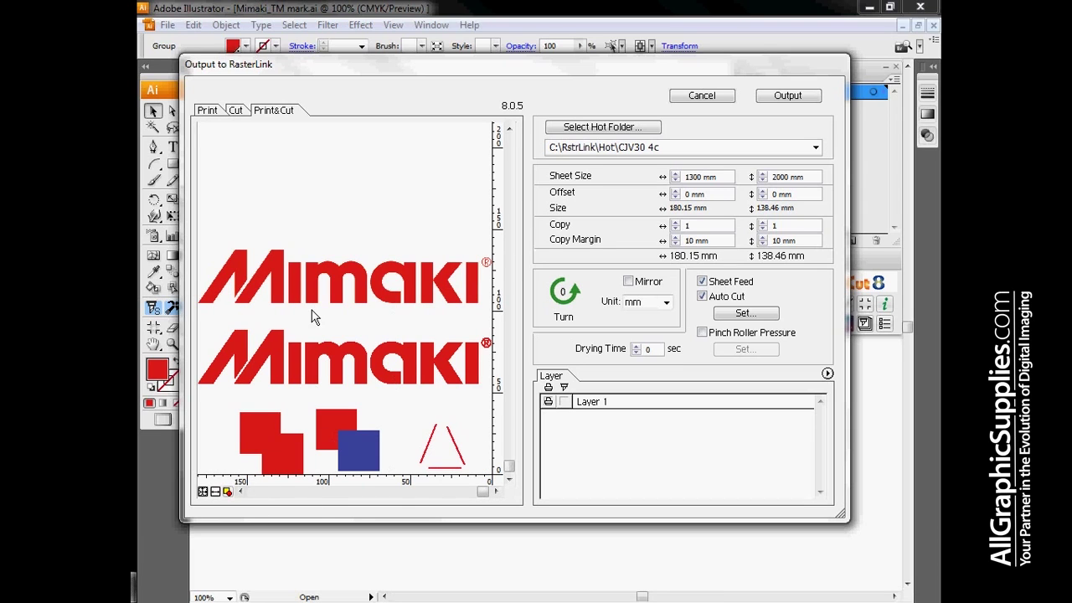
left_click(206, 113)
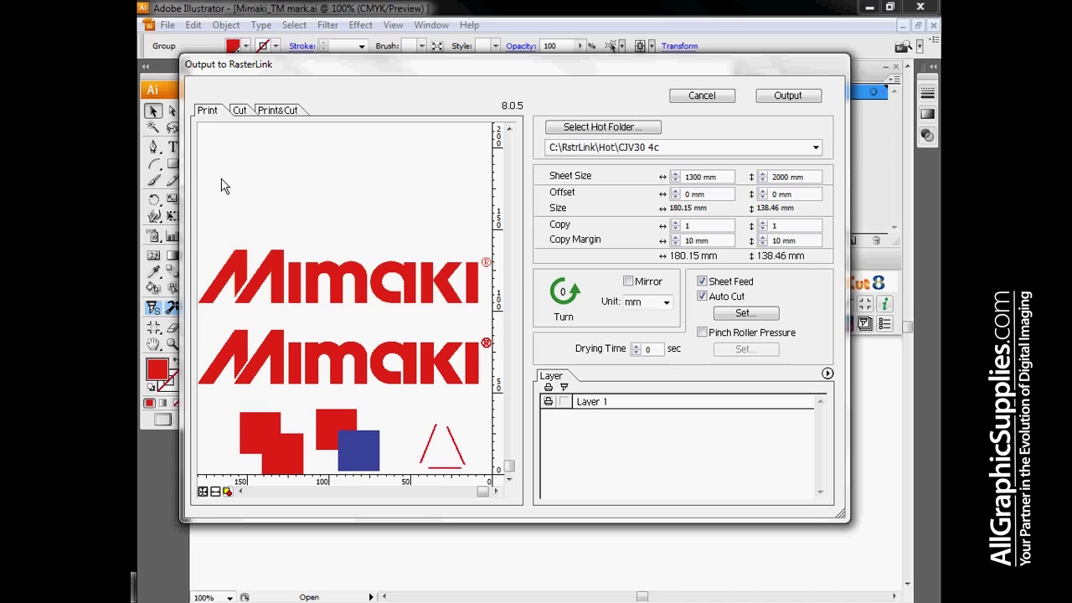
left_click(239, 110)
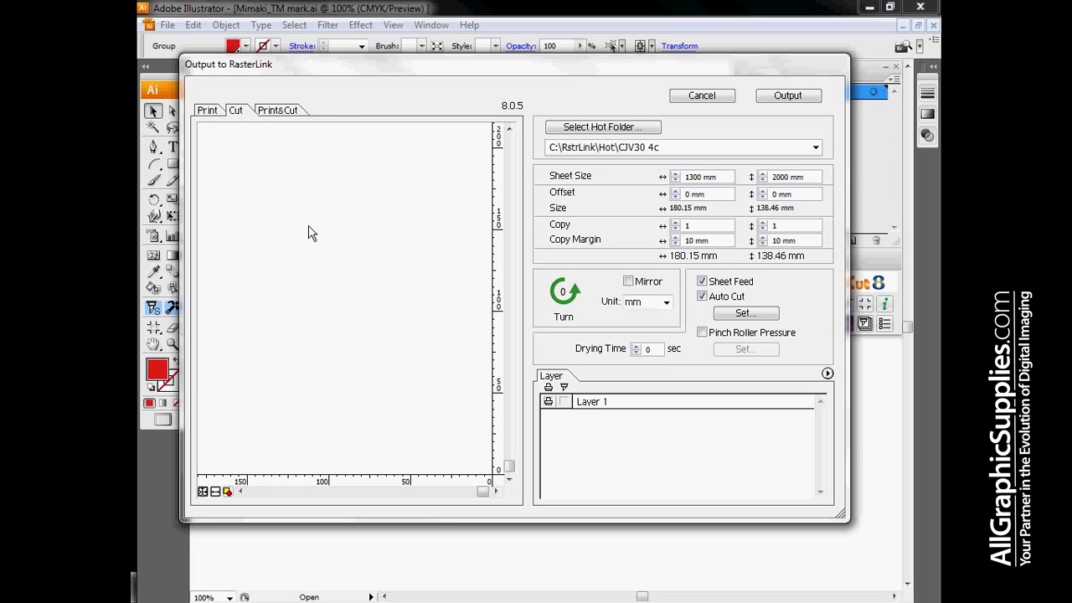
left_click(280, 111)
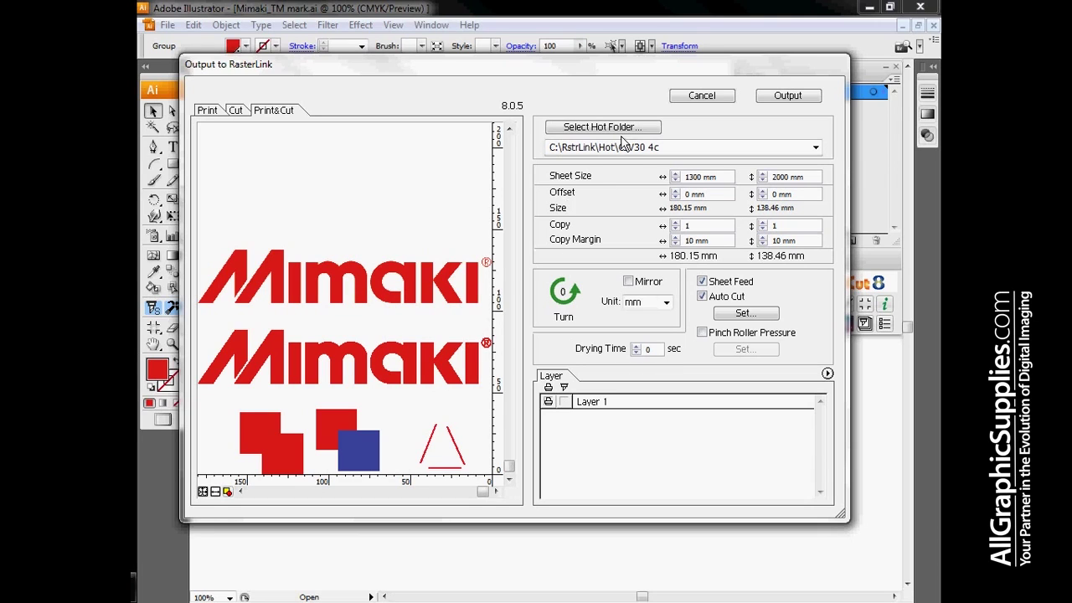
left_click(550, 147)
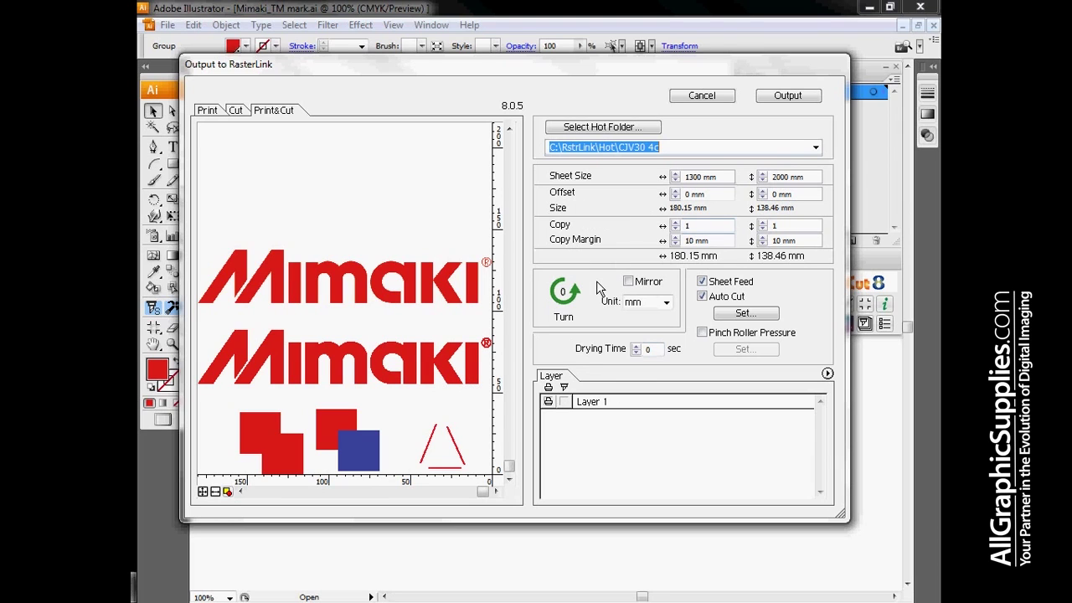
Rotate the layout a full turn back to start, keep Layer 1 printing, and enable its cutting.
left_click(565, 293)
left_click(563, 291)
left_click(563, 292)
left_click(563, 291)
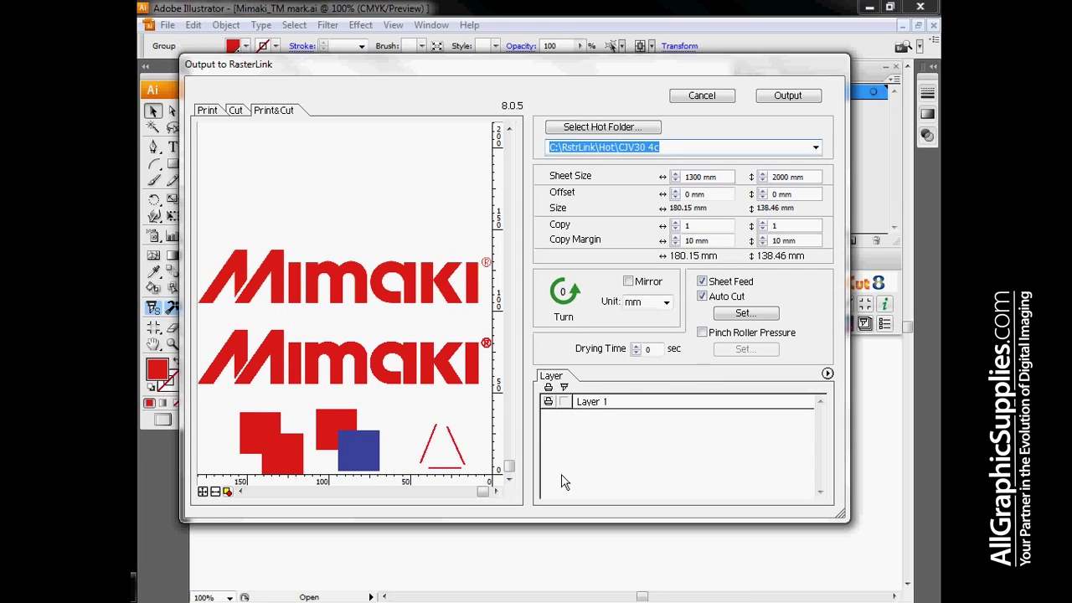
left_click(548, 403)
left_click(549, 402)
left_click(565, 403)
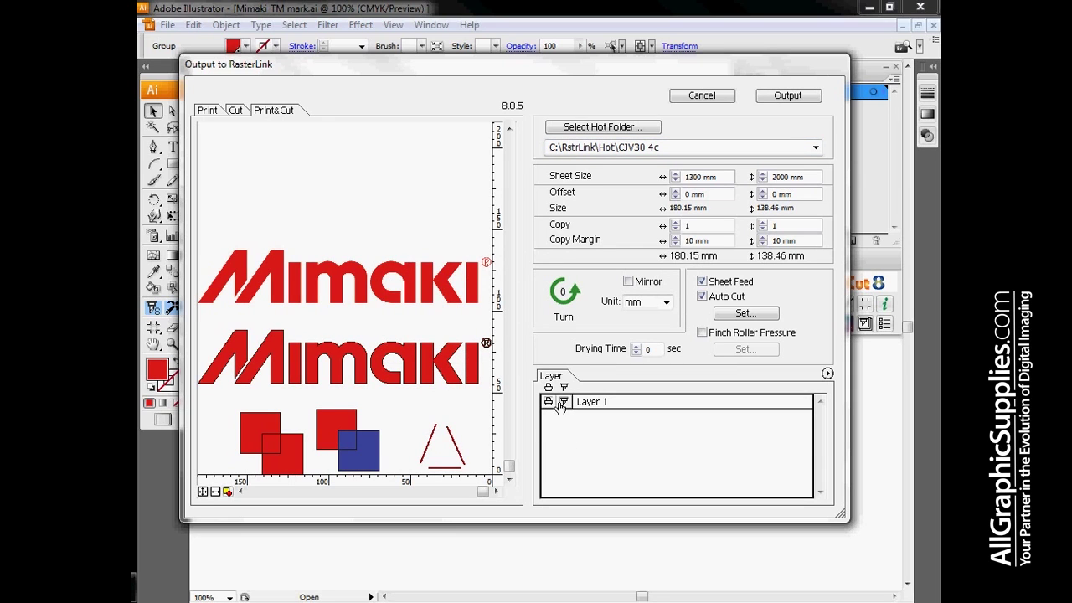
Check the print-only and cut-only previews, then output to the hot folder accepting the EPS options.
left_click(216, 112)
left_click(240, 111)
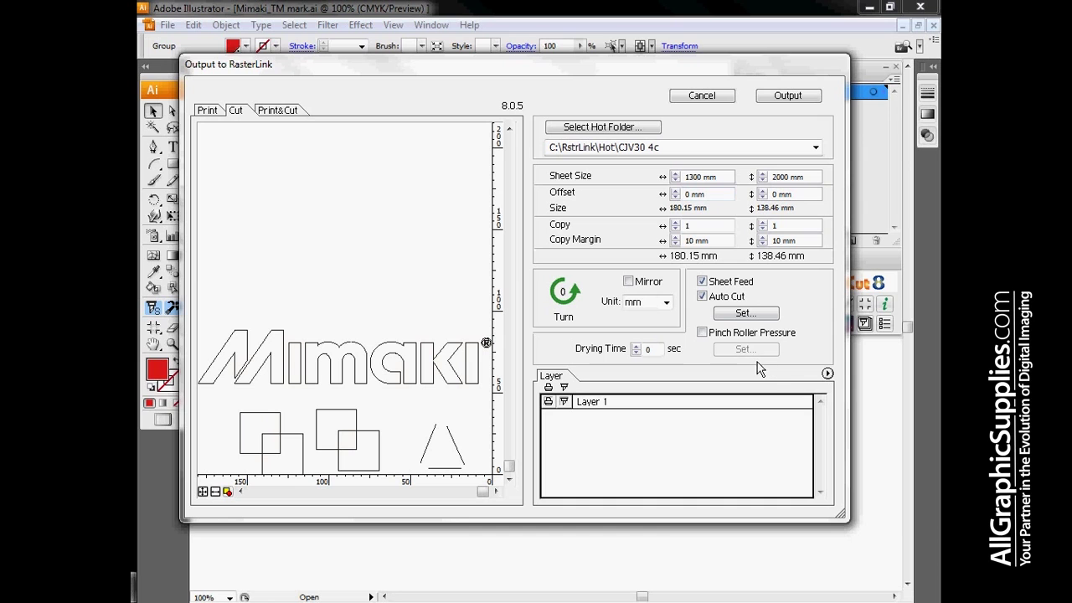
left_click(787, 97)
left_click(701, 93)
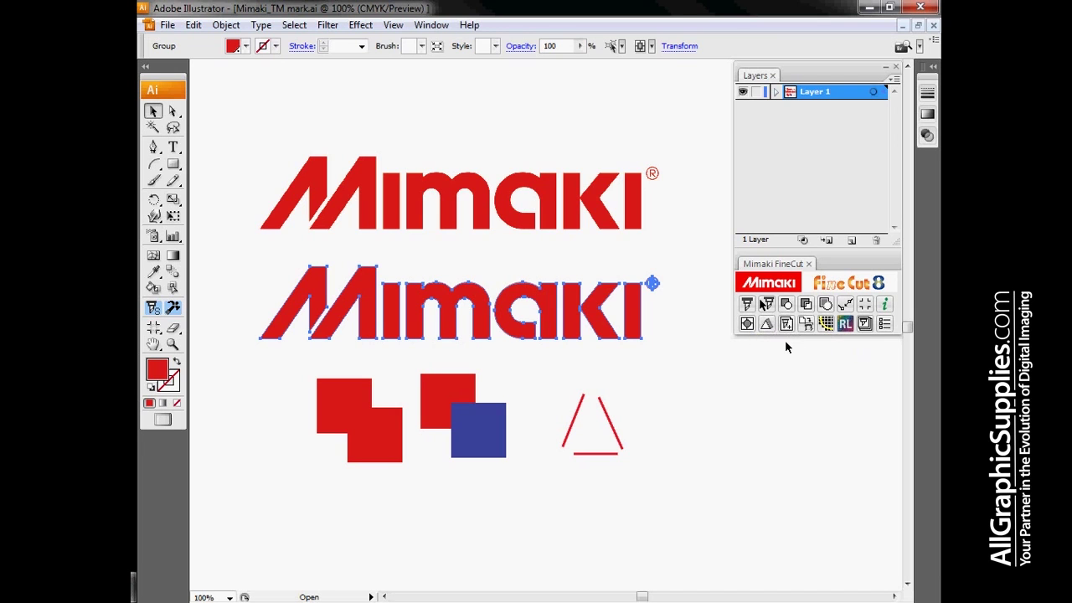
Import the FCCommand.dat plot file through FineCut, accepting the step size setting.
left_click(786, 326)
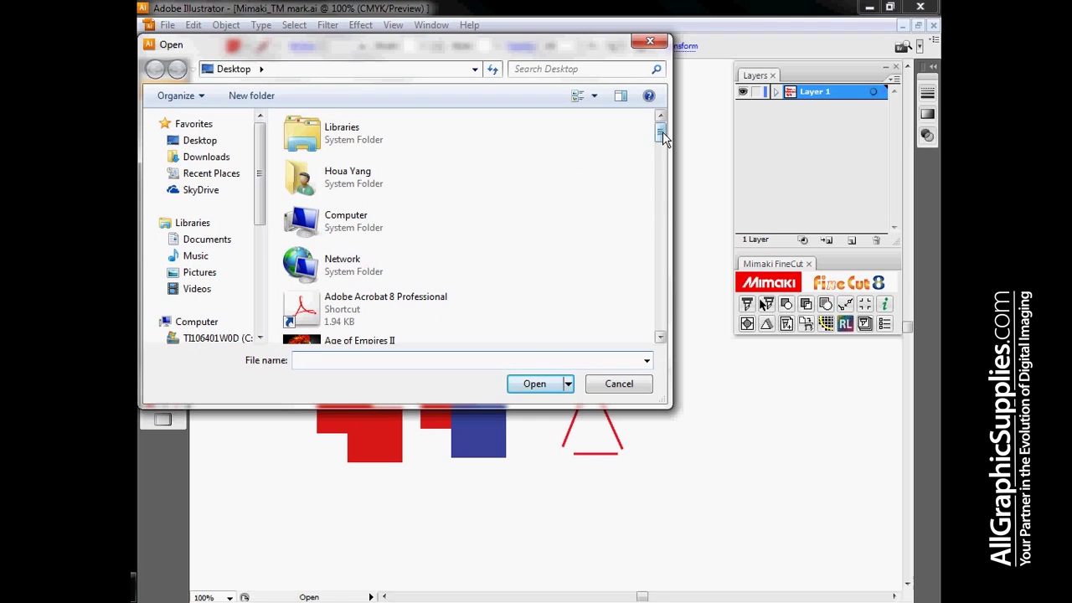
left_click_drag(662, 136, 646, 306)
left_click(368, 262)
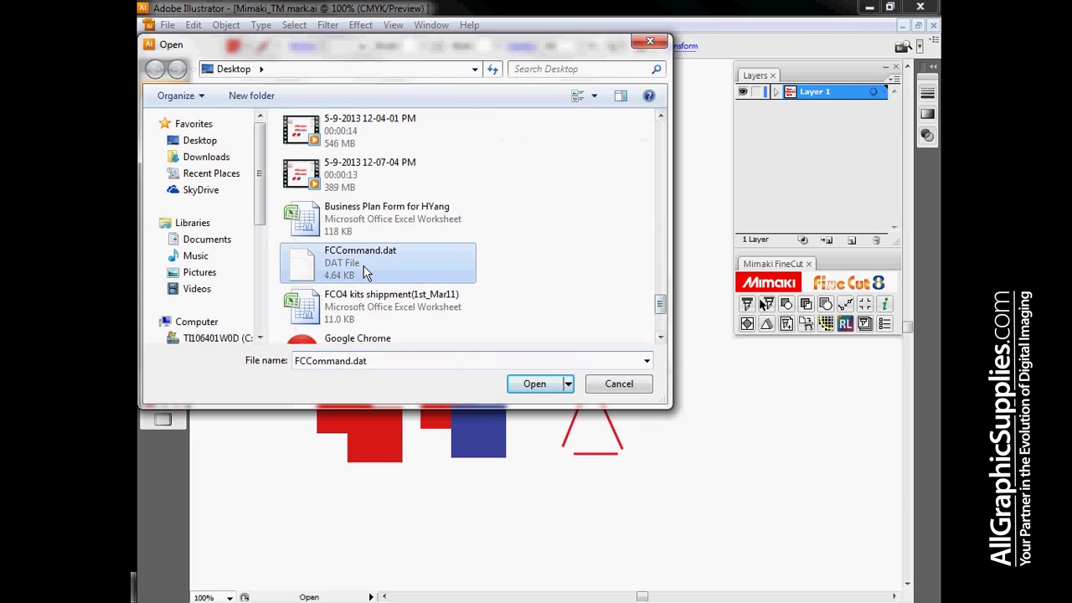
left_click(536, 385)
left_click(542, 356)
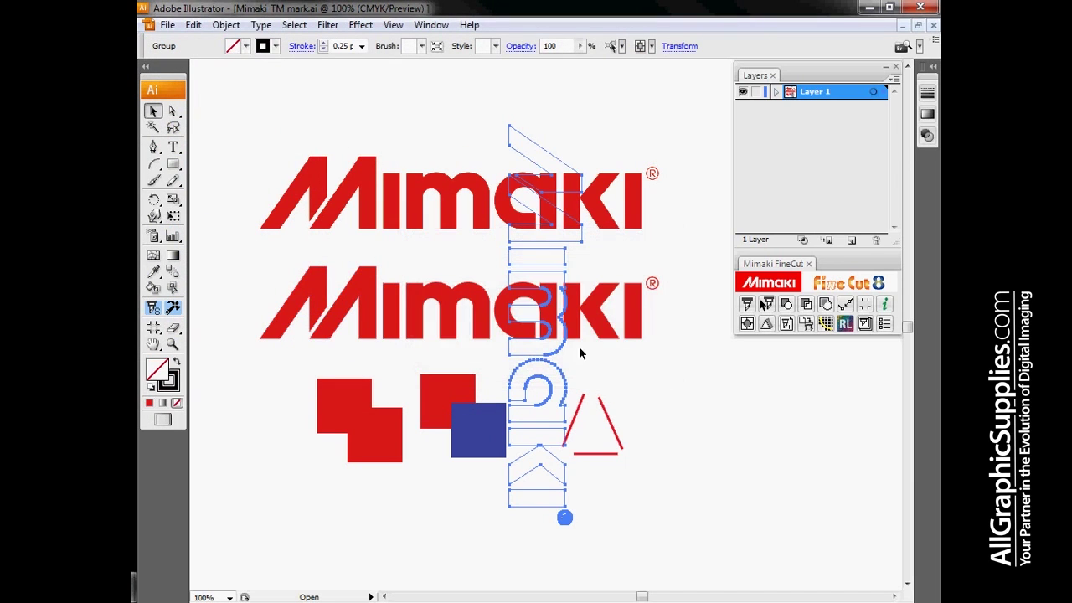
Move the vertical outlined Mimaki preview aside, then select and delete it.
left_click_drag(550, 151, 704, 178)
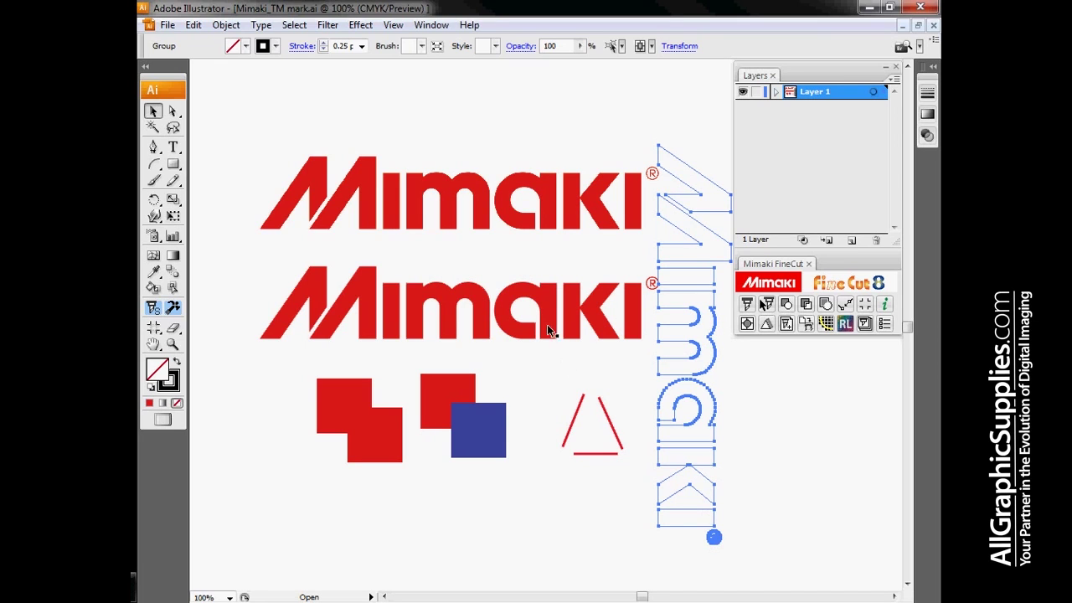
left_click(548, 327)
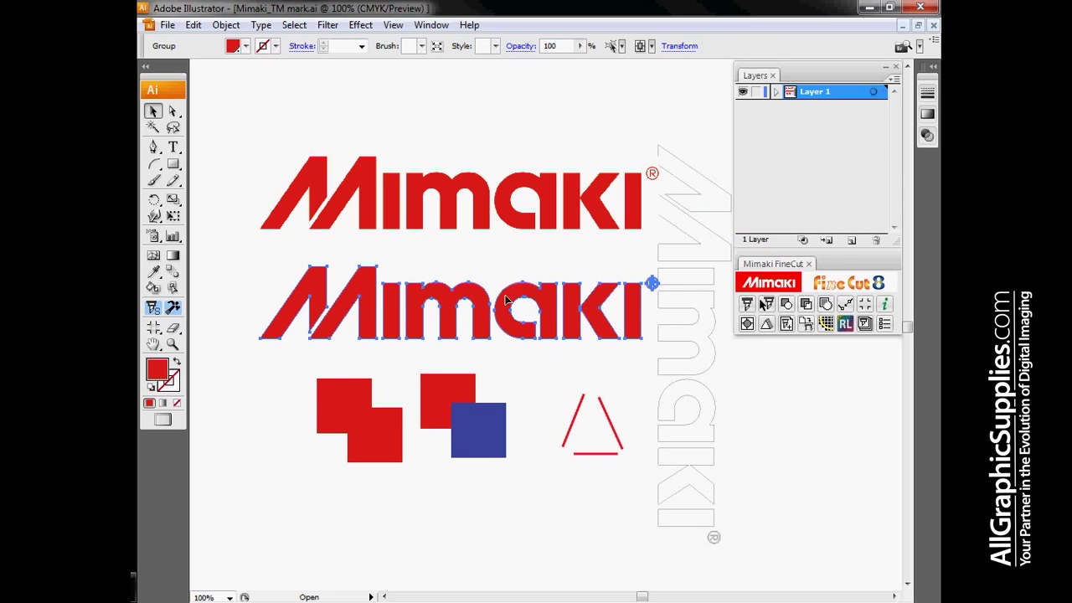
left_click(696, 283)
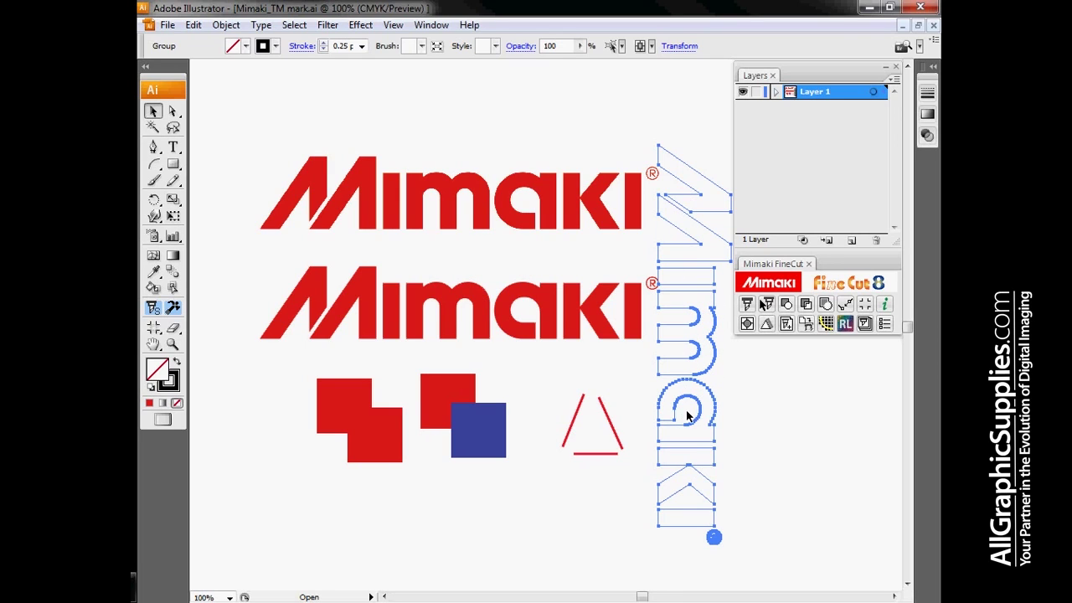
key("Delete")
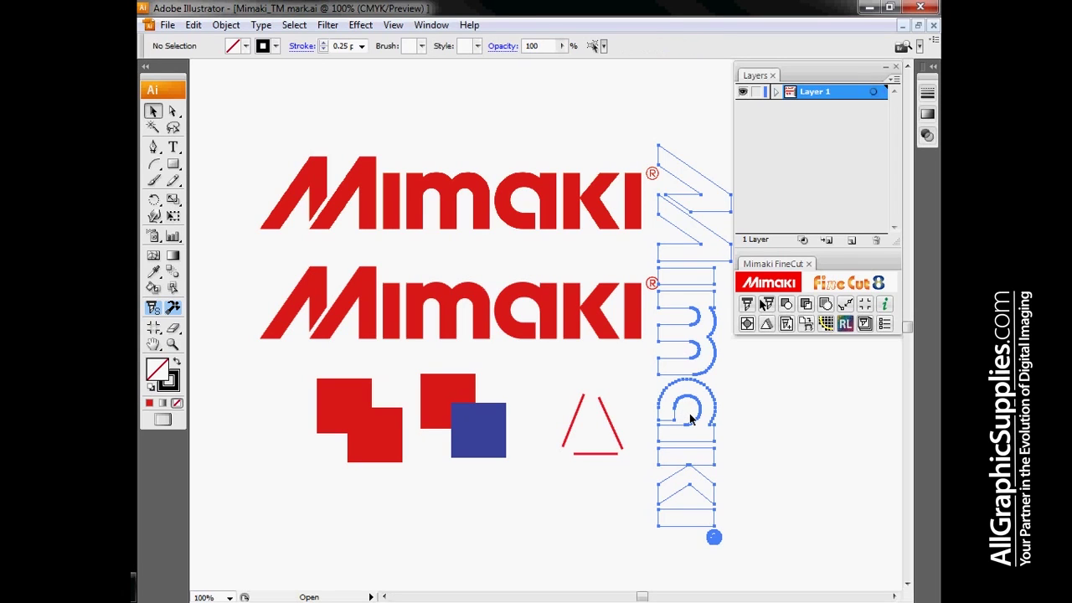
left_click(805, 329)
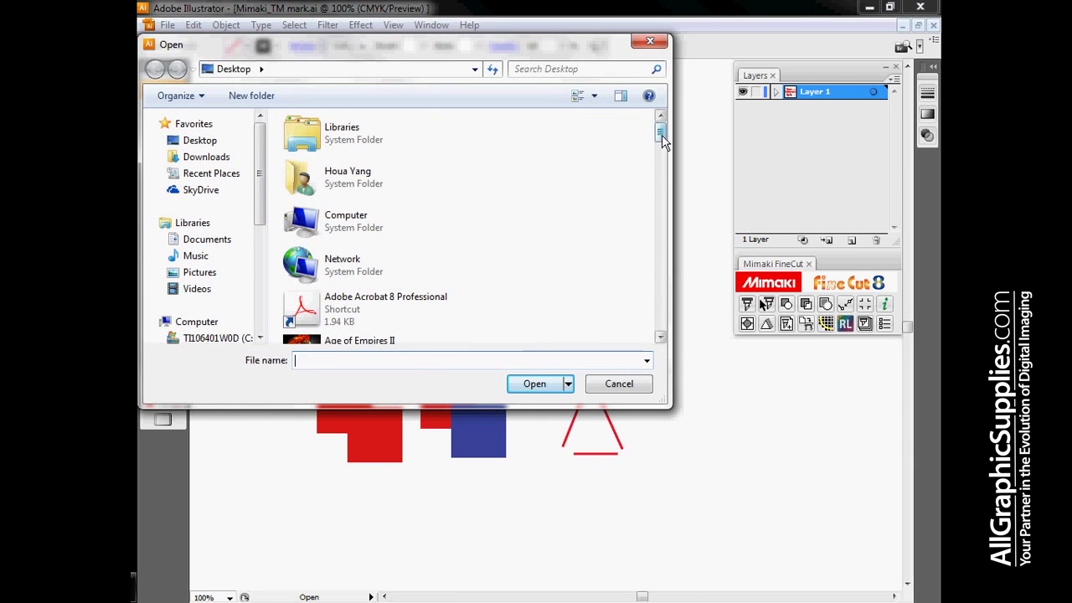
left_click_drag(661, 134, 641, 311)
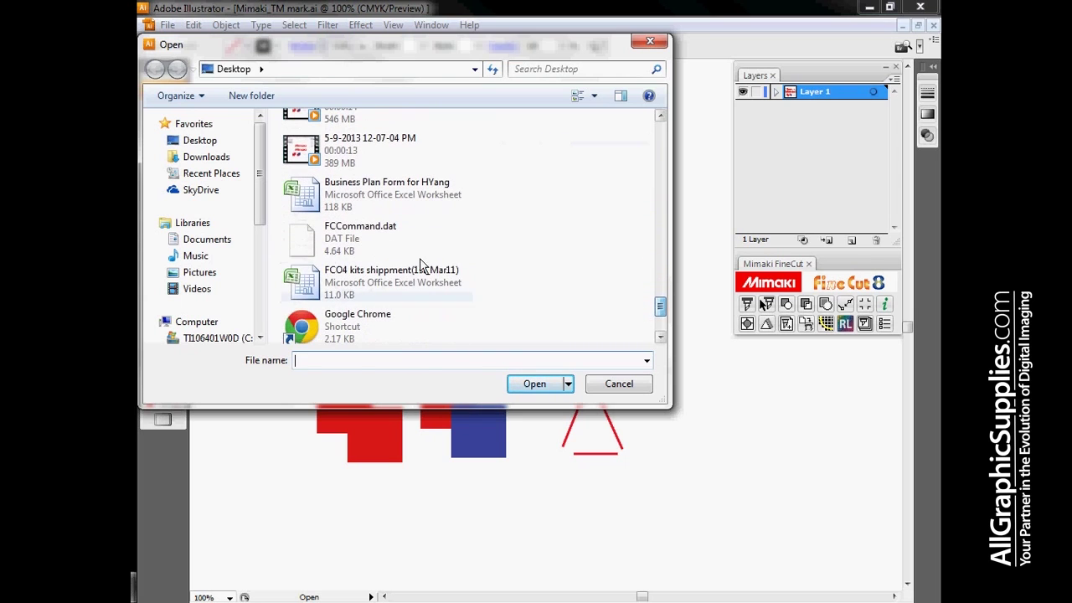
left_click(381, 247)
left_click(548, 384)
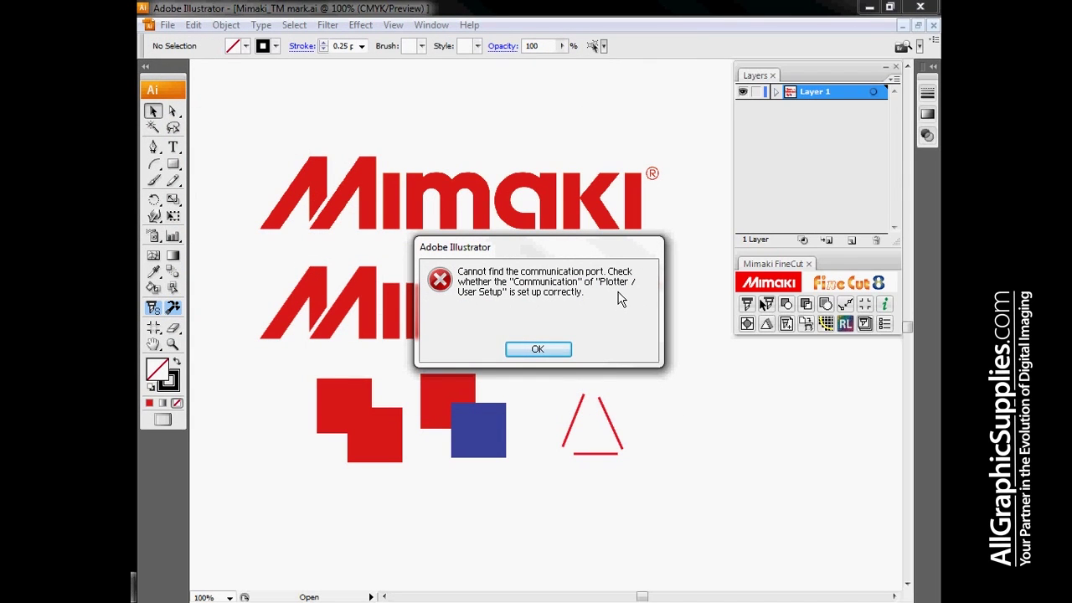
left_click(537, 351)
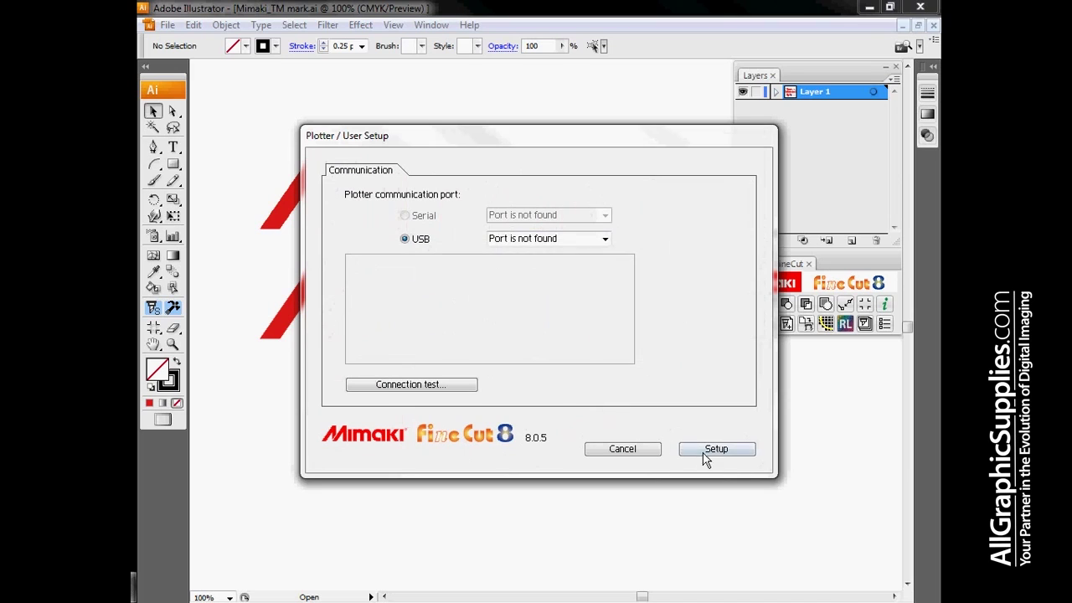
left_click(646, 451)
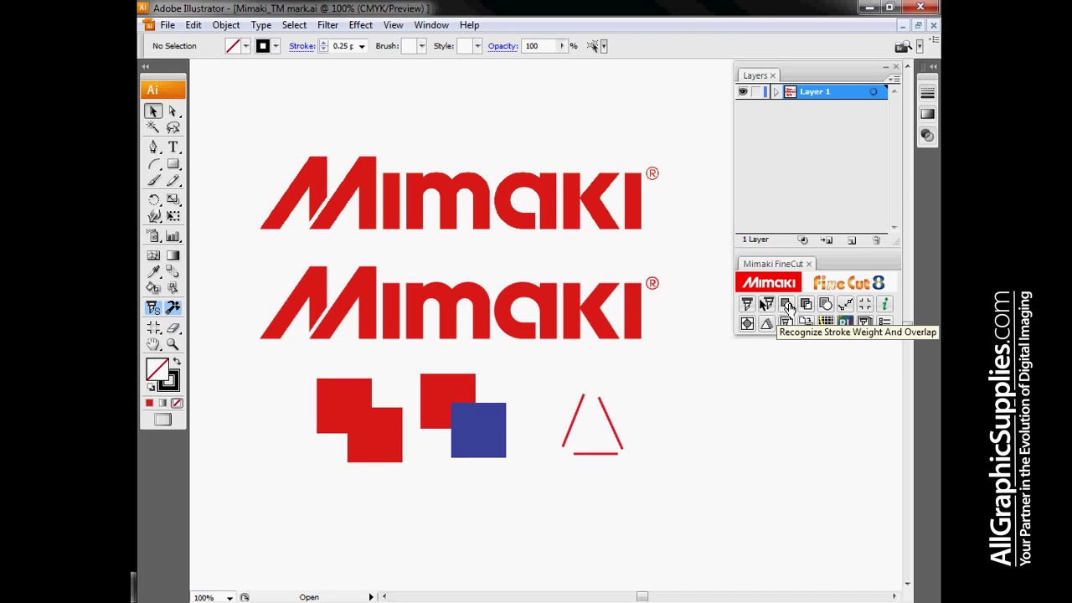
Unite the two overlapping left red squares into one shape, then select the red-and-blue pair.
left_click(333, 387)
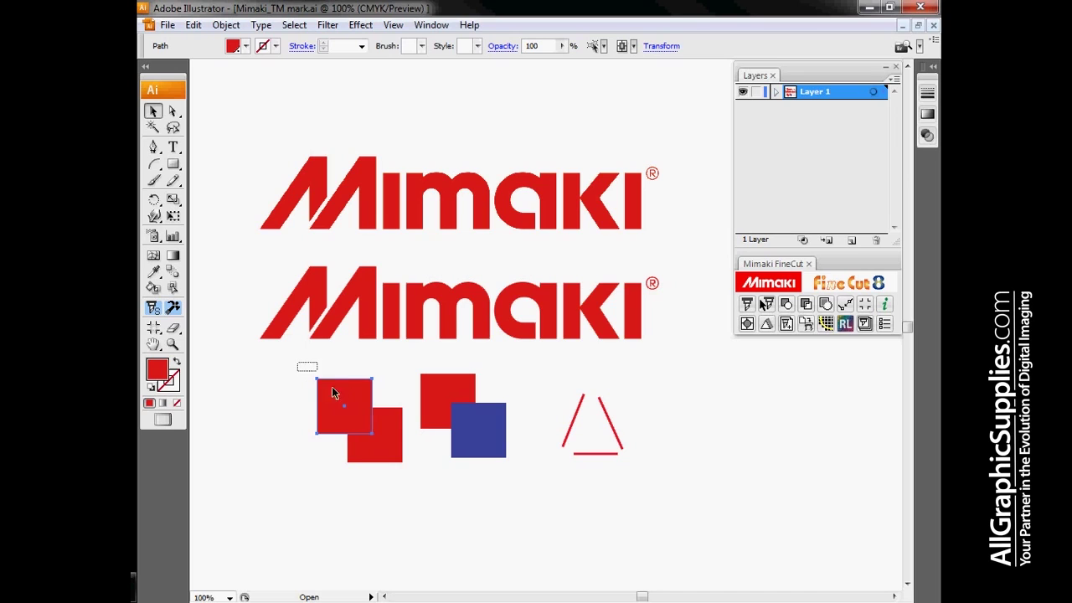
left_click_drag(298, 362, 407, 494)
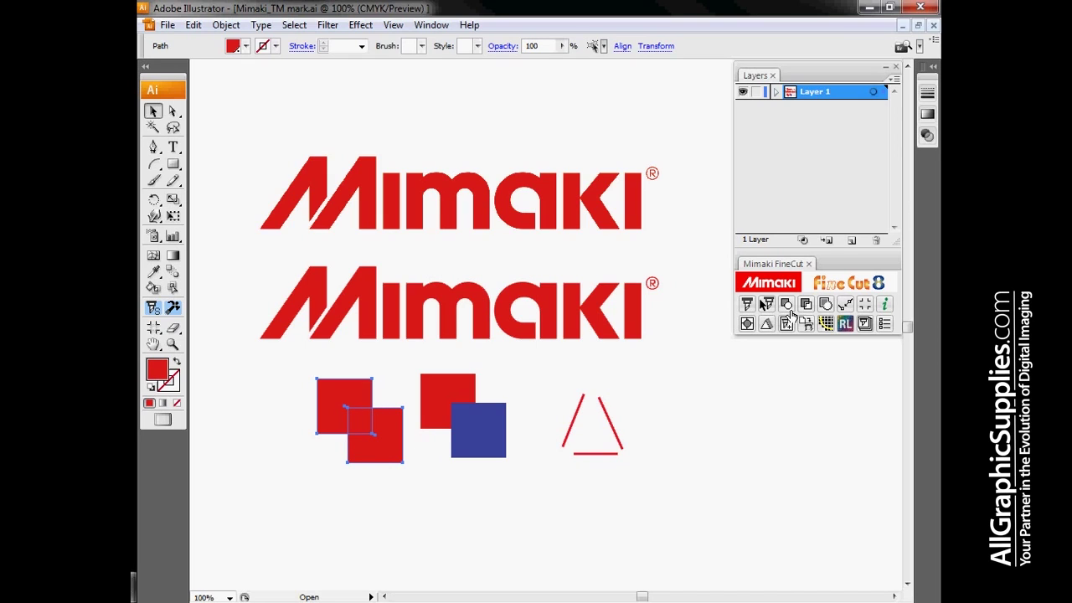
left_click(788, 303)
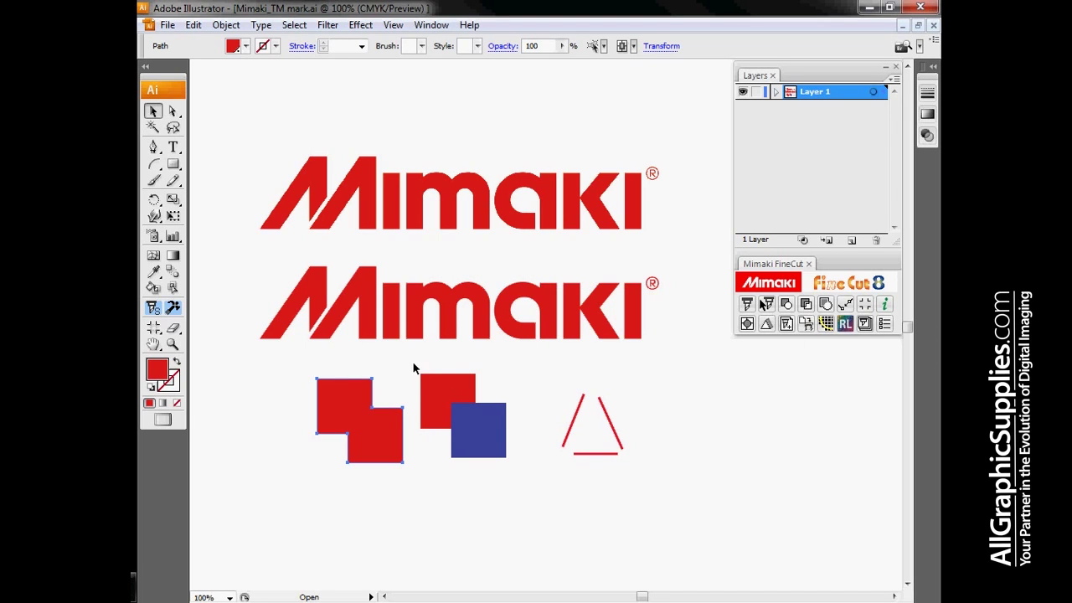
left_click_drag(426, 383, 516, 488)
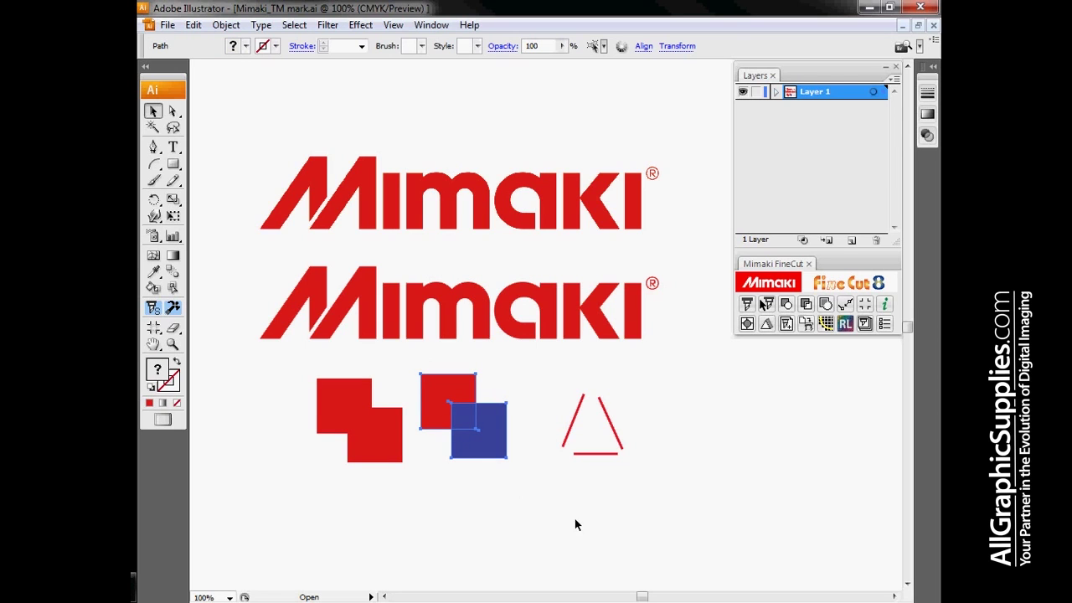
Apply a 0.25 in FineCut trap to the overlapping red and blue squares.
left_click(804, 304)
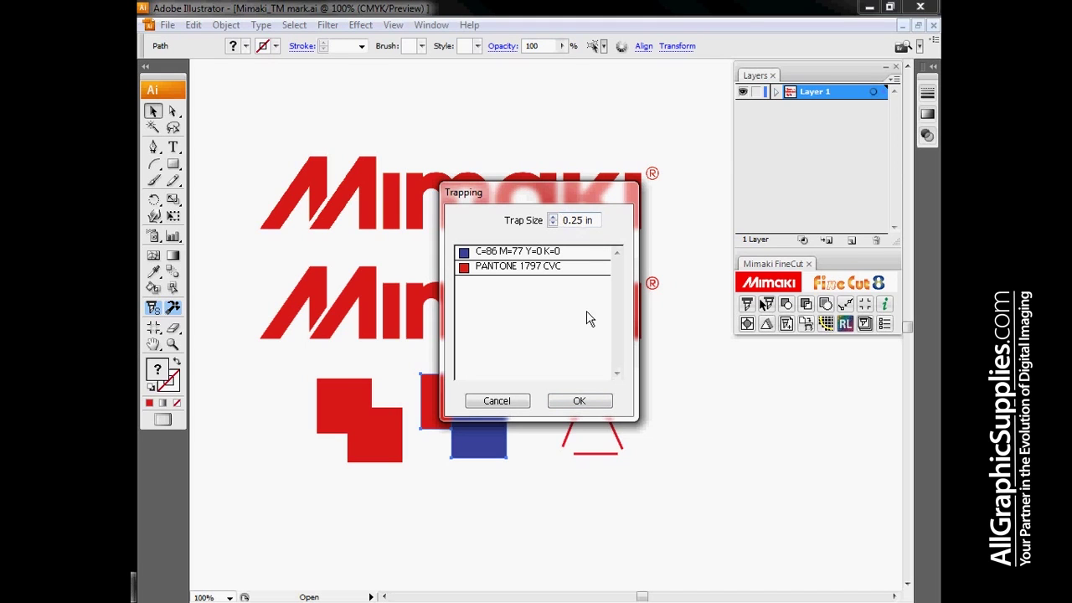
left_click(580, 401)
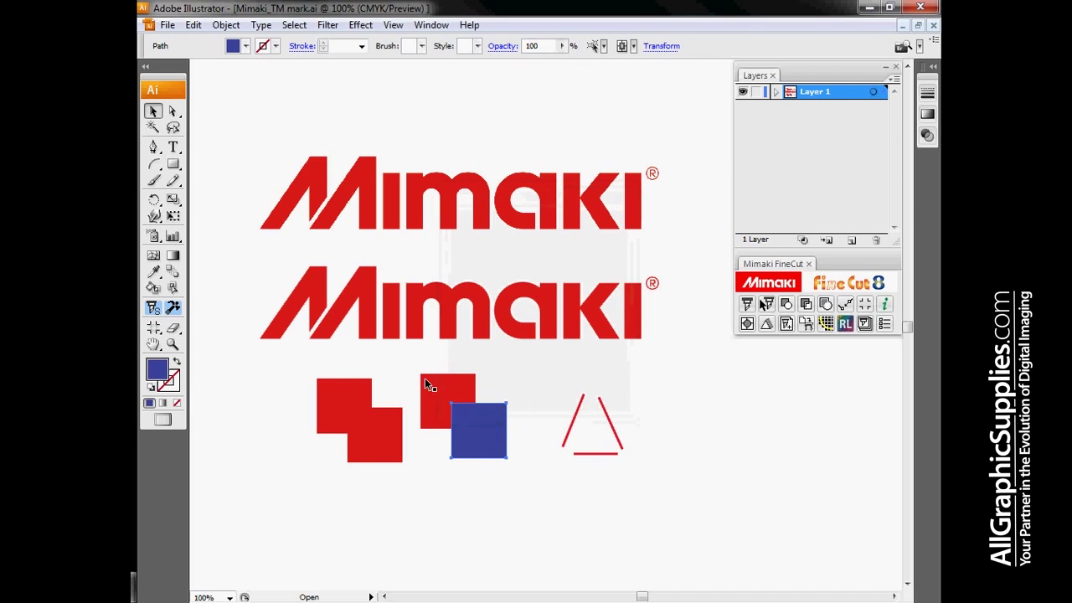
left_click_drag(413, 362, 534, 507)
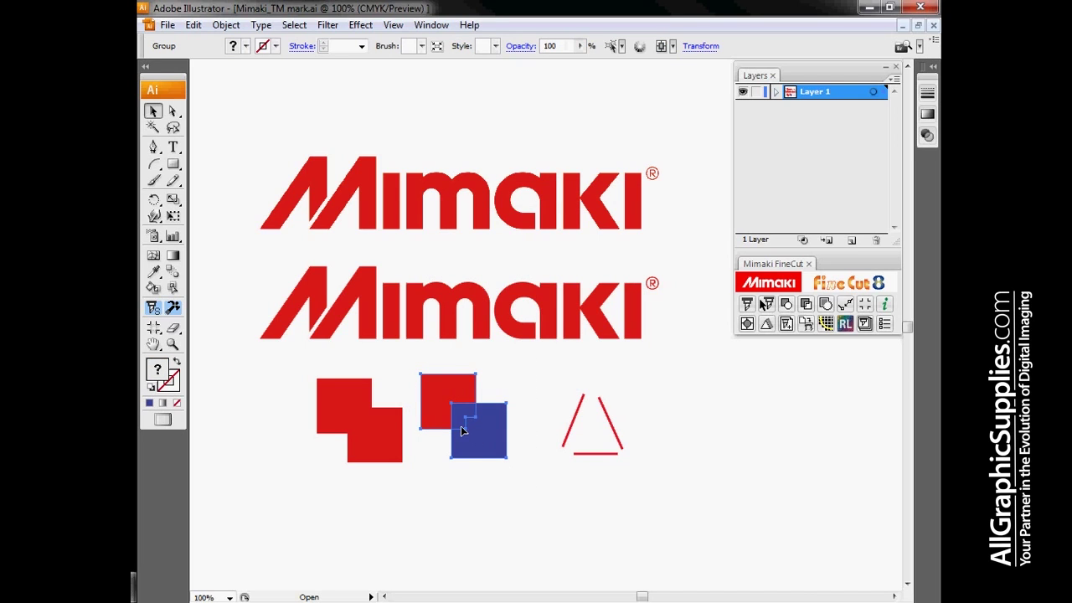
Nudge the trapped red-and-blue group up and left, then deselect it.
mouse_move(478, 430)
left_mouse_down()
mouse_move(486, 435)
mouse_move(481, 419)
left_mouse_up()
left_click(500, 393)
left_click(478, 385)
left_click(469, 383)
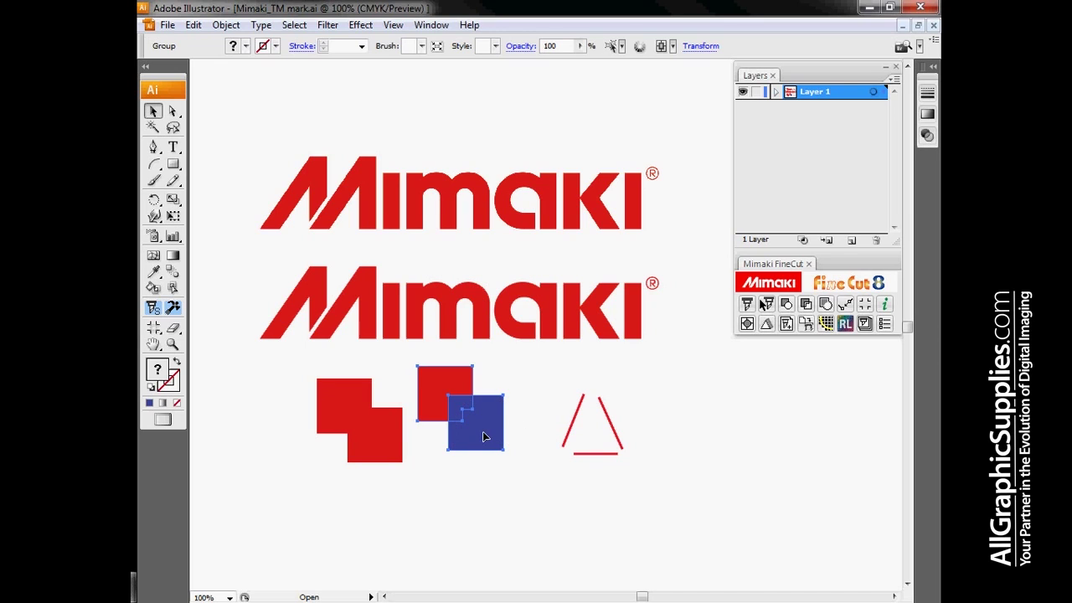
left_click(551, 492)
Move the red-and-blue squares and the left red shape lower, and nudge the second logo down.
left_click_drag(456, 378, 506, 469)
left_click_drag(353, 400, 368, 490)
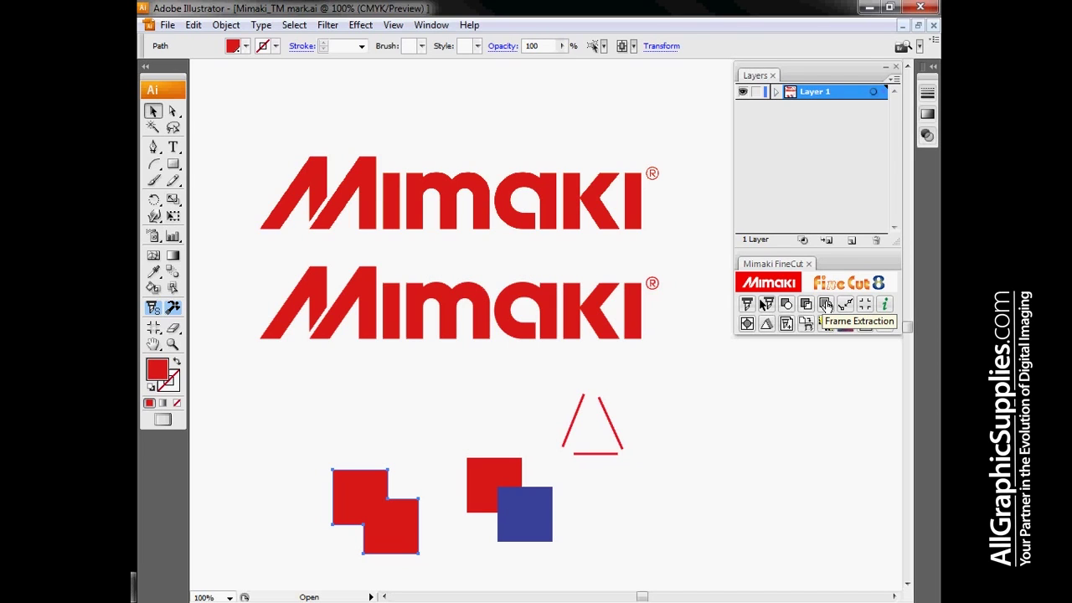
left_click(367, 286)
left_click_drag(392, 291, 388, 306)
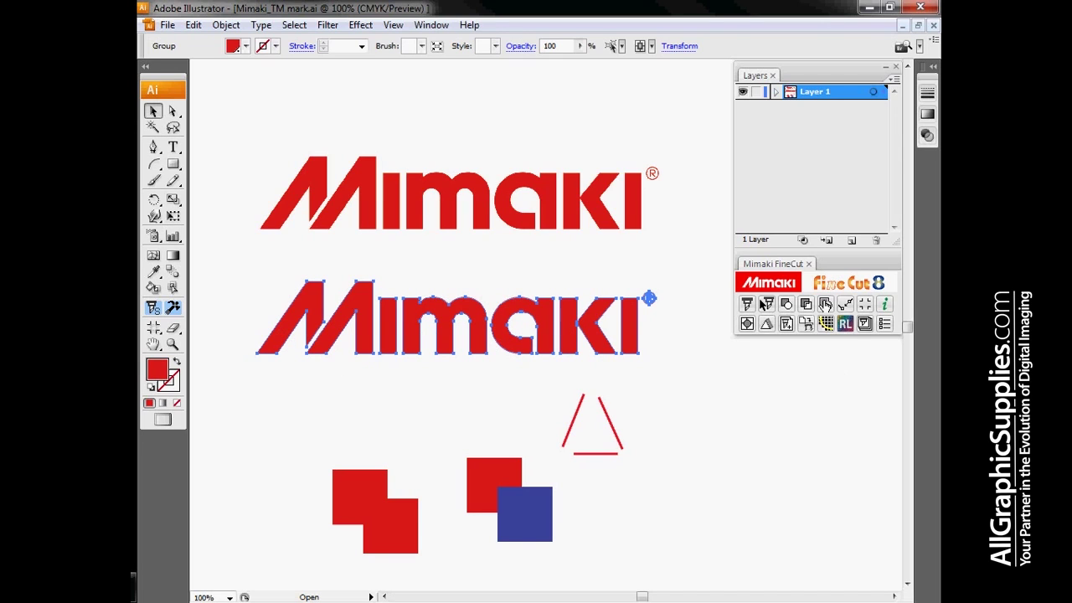
Extract a 0.25 in cut frame with Round joins around the second Mimaki logo.
left_click(826, 307)
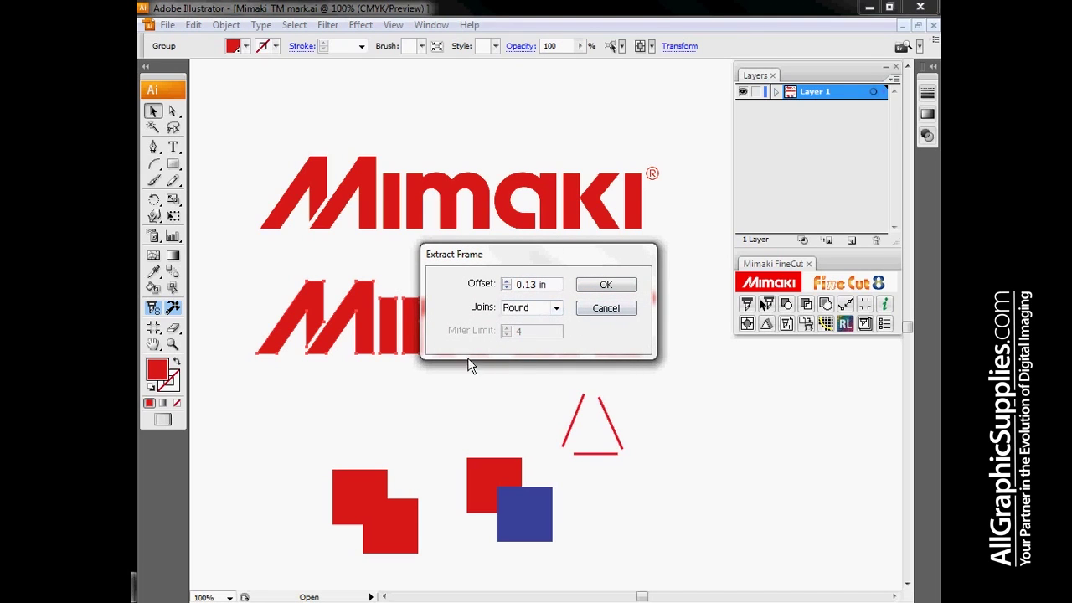
left_click(505, 283)
left_click(557, 307)
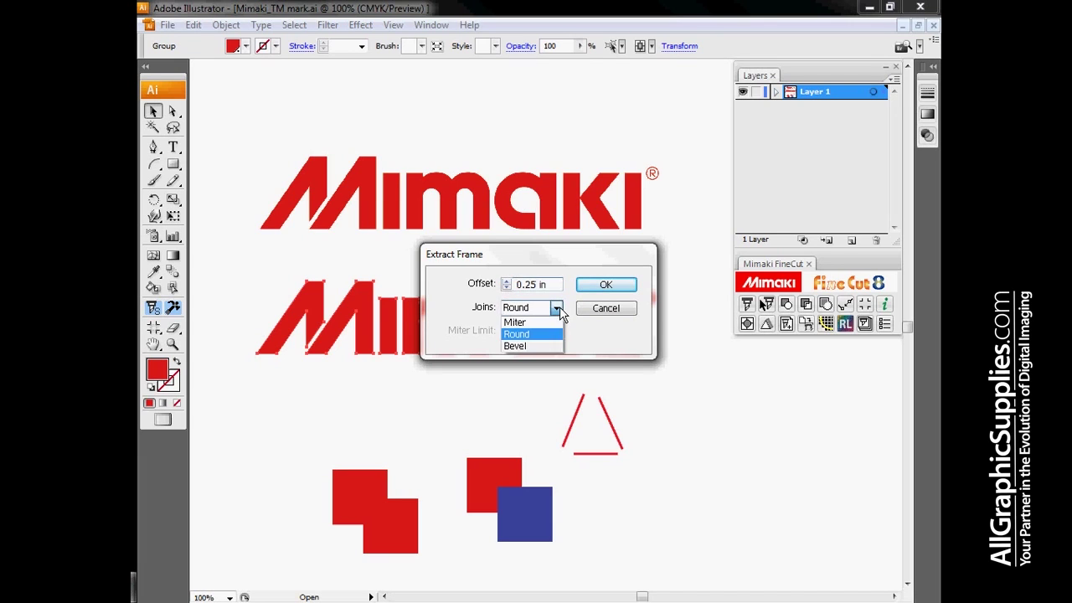
left_click(534, 323)
left_click(557, 307)
left_click(543, 335)
left_click(609, 287)
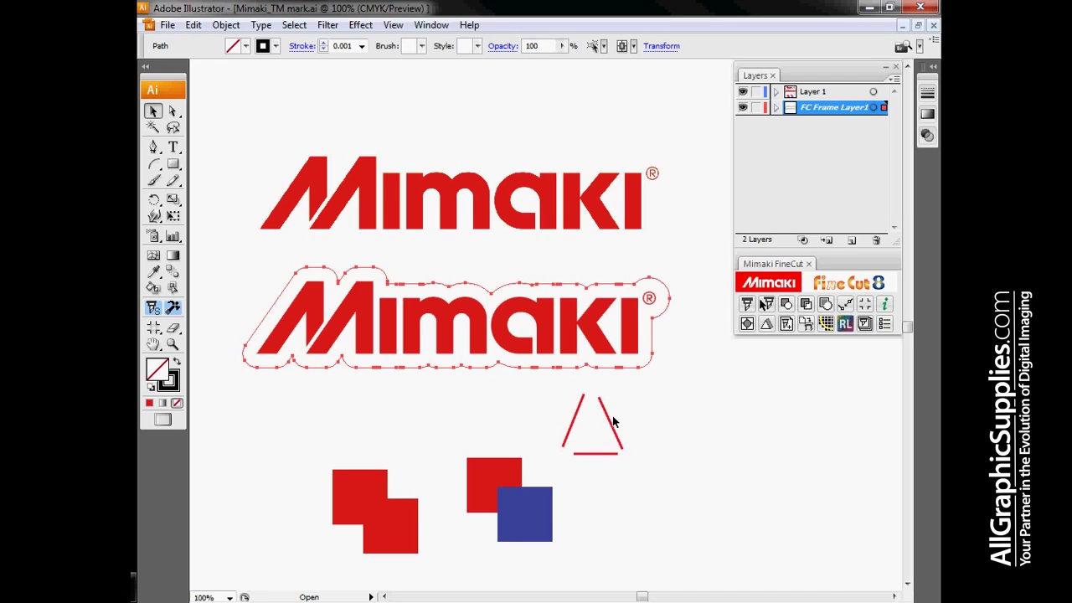
Drag the triangle's two diagonals and bottom line together so the corners meet.
left_click(670, 448)
left_click_drag(669, 448, 670, 449)
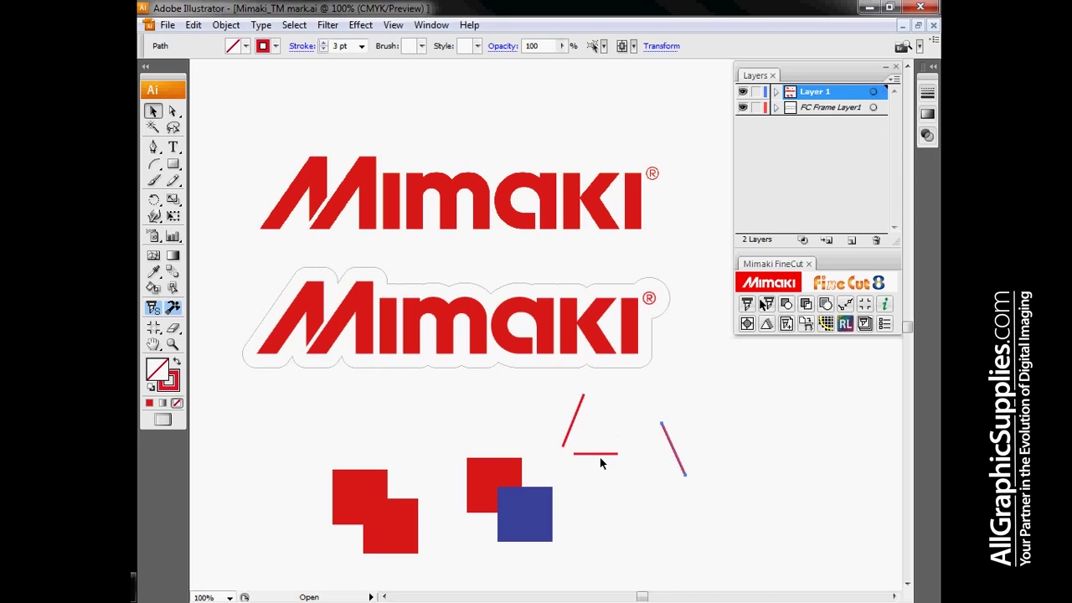
left_click_drag(600, 456, 667, 475)
left_click_drag(576, 429, 650, 452)
left_click(668, 501)
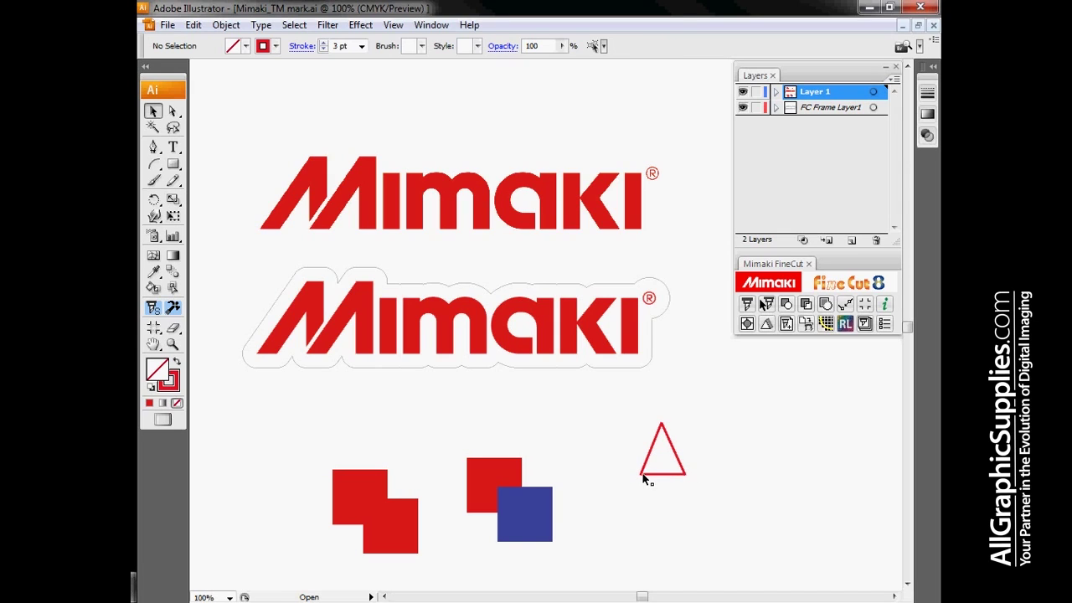
left_click(657, 476)
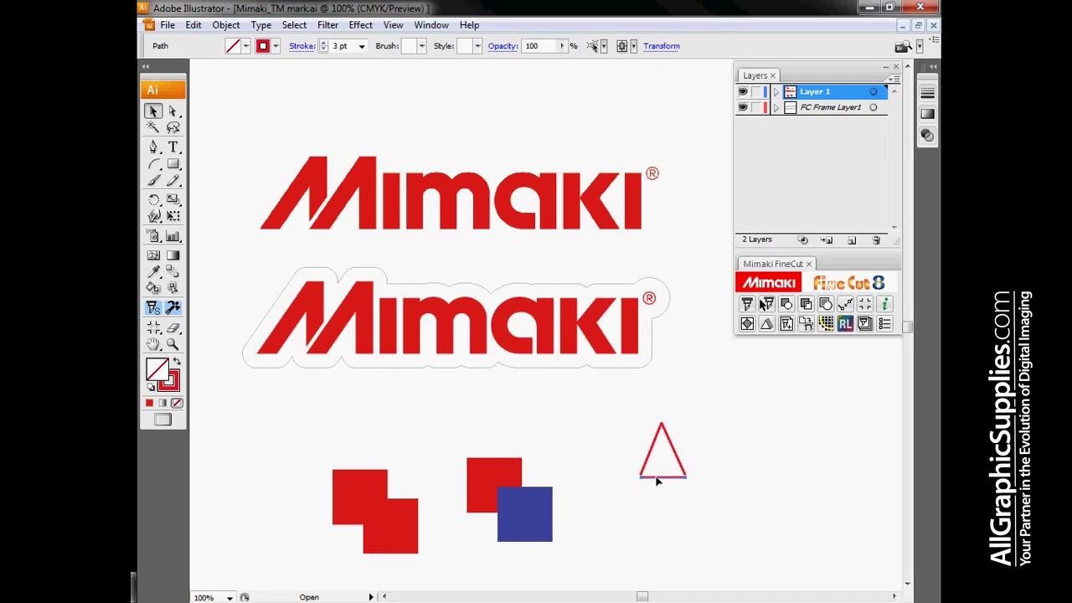
left_click(642, 487)
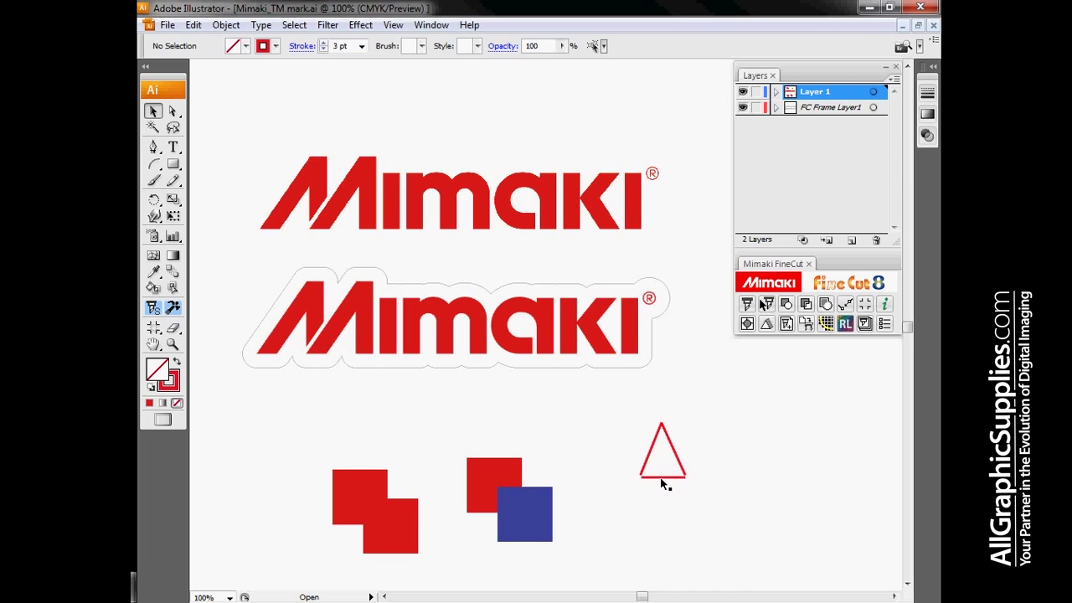
Join the triangle's lines into one closed path with a 1 mm error range.
left_click(662, 476)
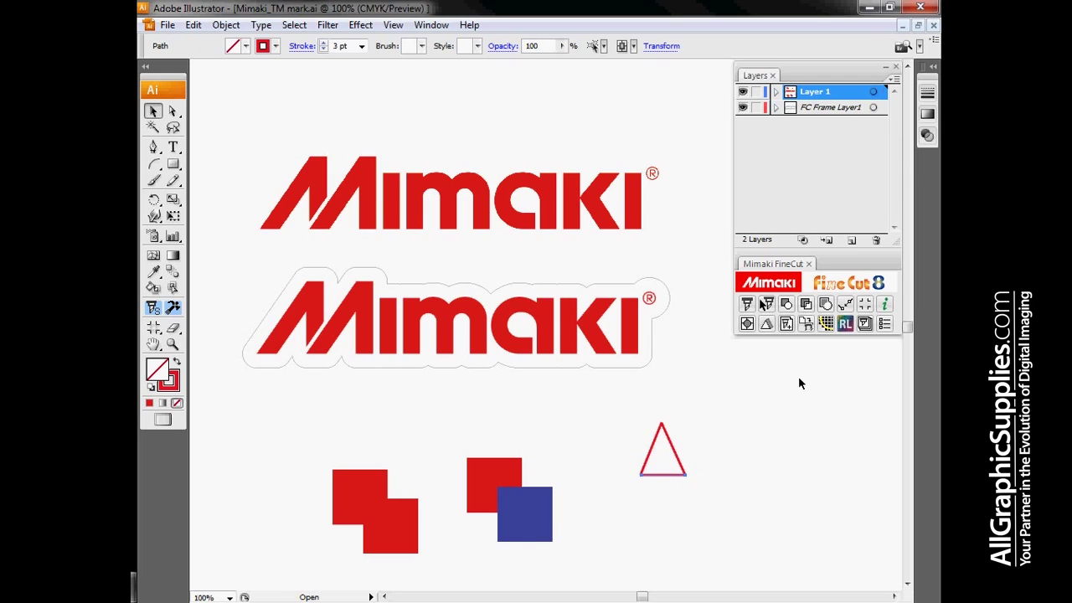
left_click(847, 307)
left_click_drag(626, 404, 743, 512)
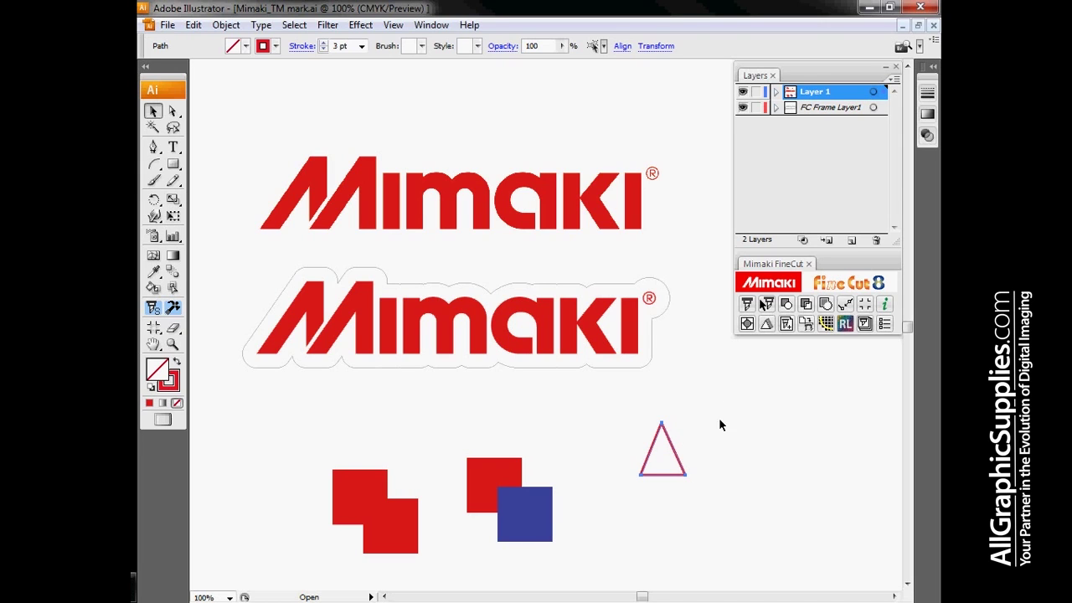
left_click(845, 304)
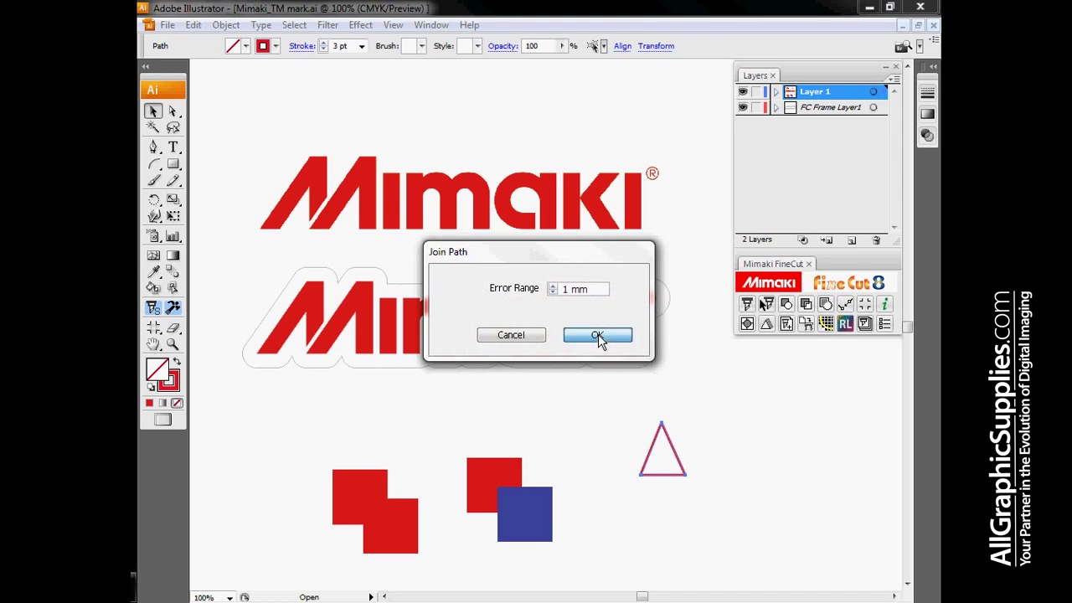
left_click(598, 334)
Move the triangle left beside the squares and deselect it.
left_click(690, 444)
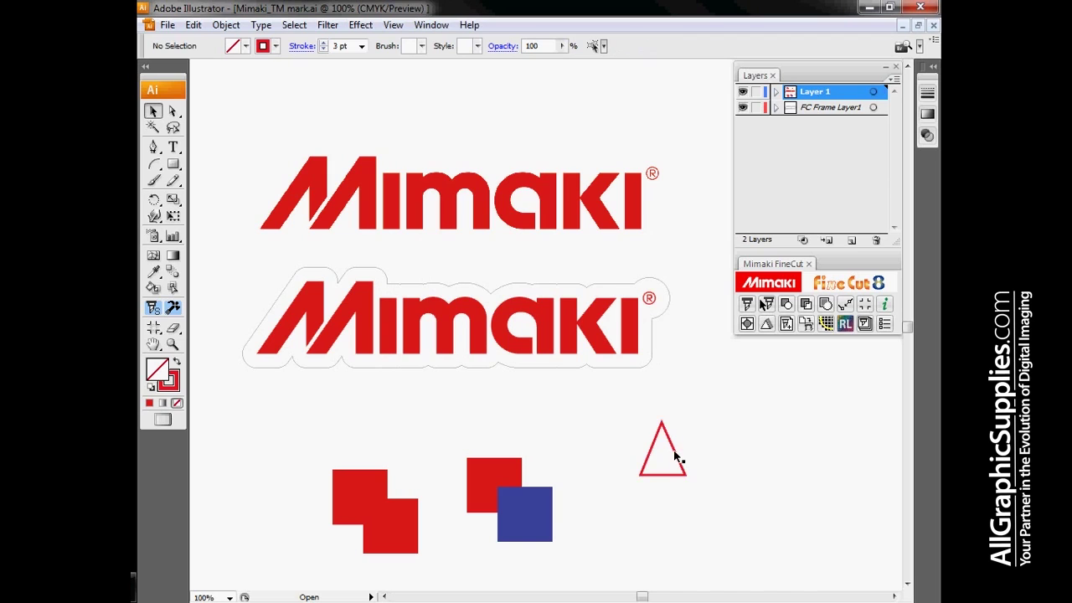
left_click_drag(675, 452, 705, 462)
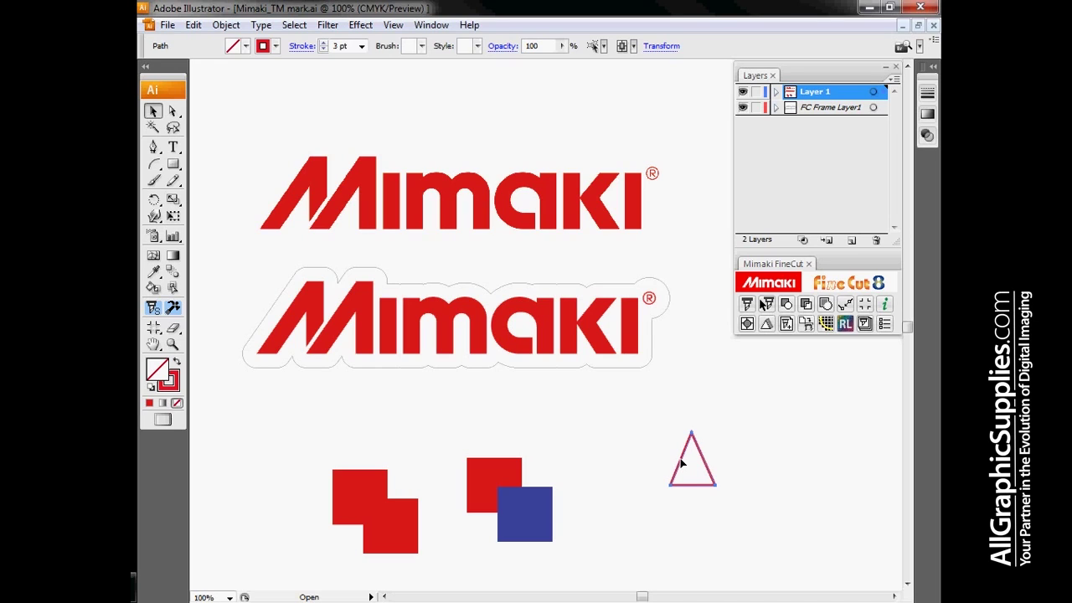
left_click_drag(681, 463, 620, 494)
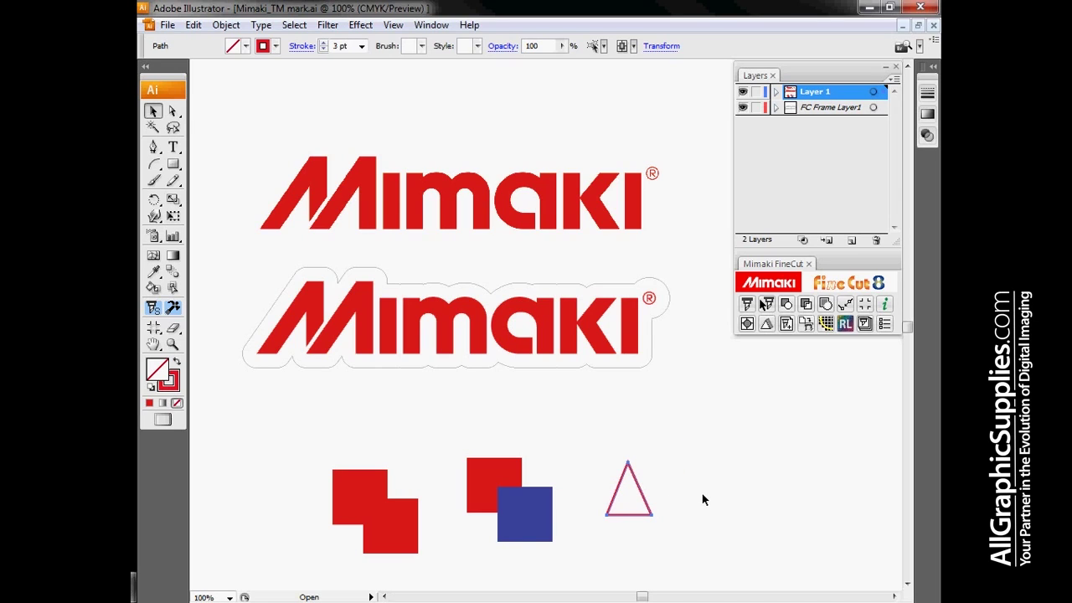
left_click(735, 484)
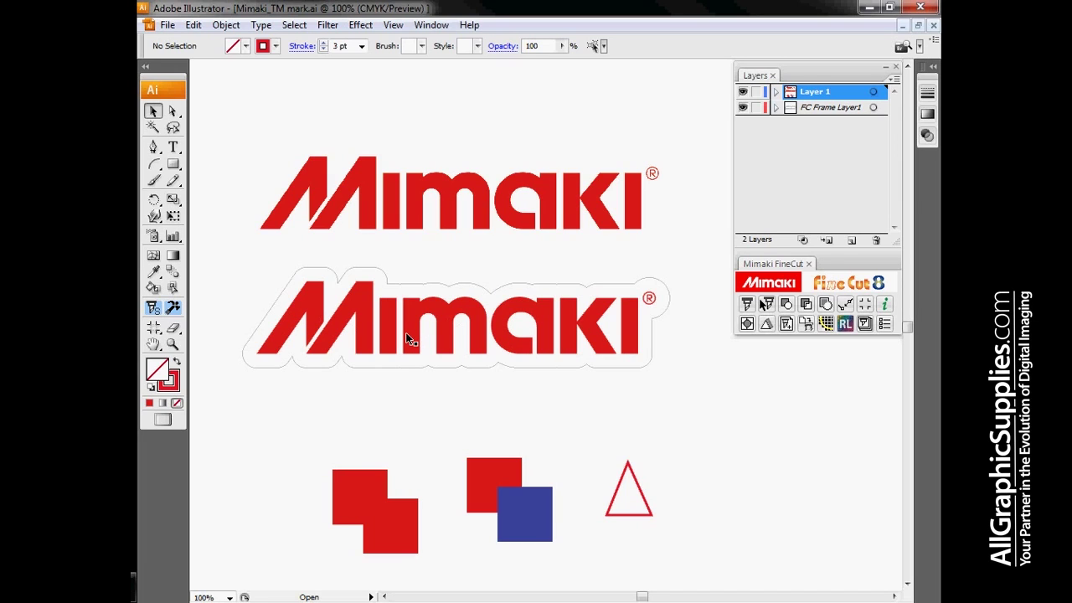
Draw a rectangle around the second logo and add 10 mm FineCut register marks to it.
left_click(172, 165)
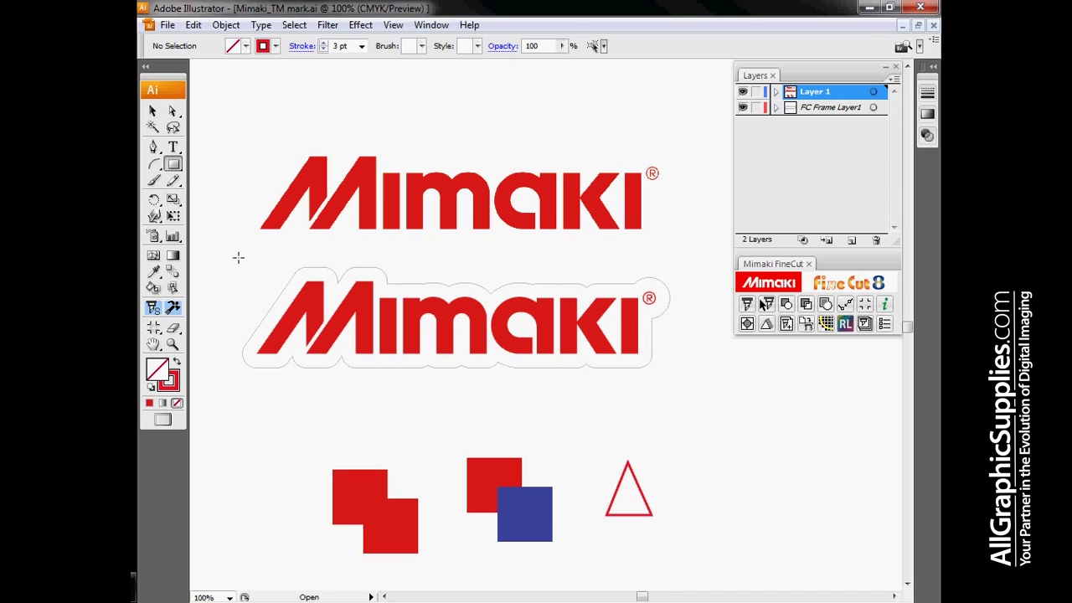
left_click_drag(237, 257, 673, 371)
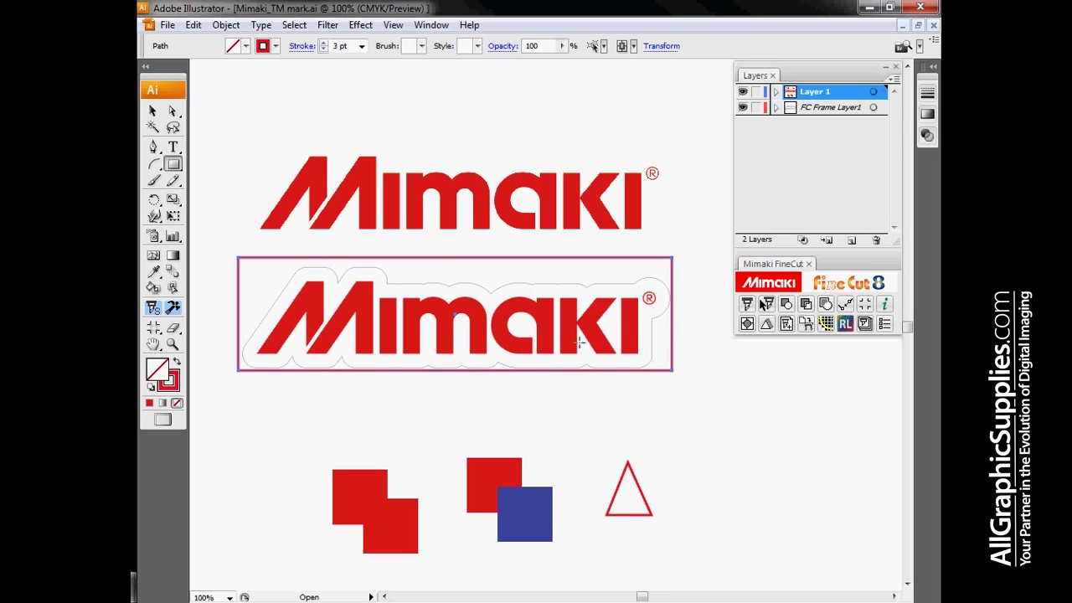
left_click(866, 306)
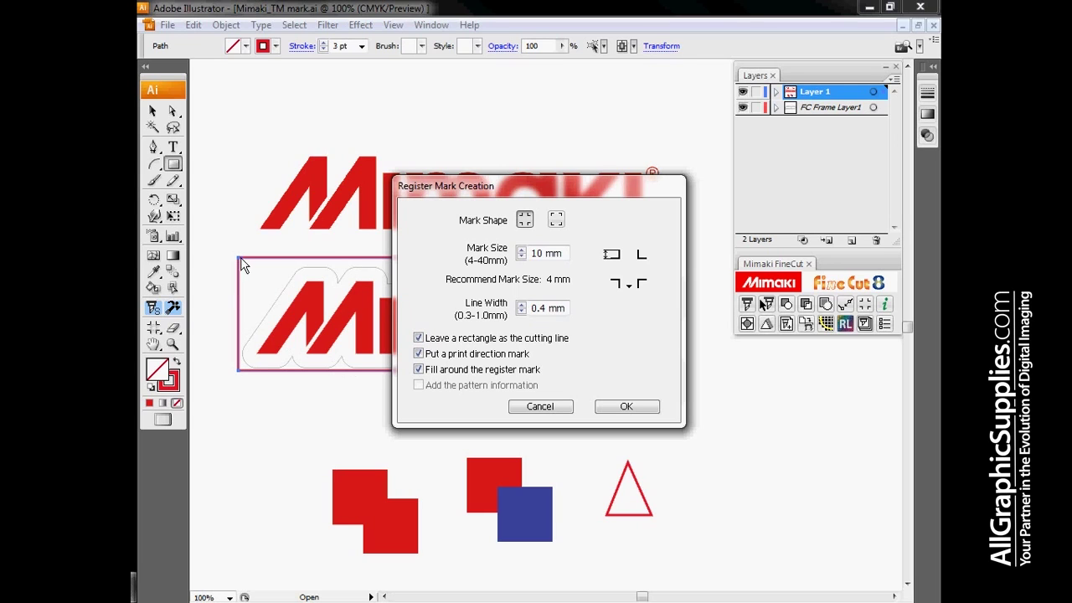
left_click(420, 353)
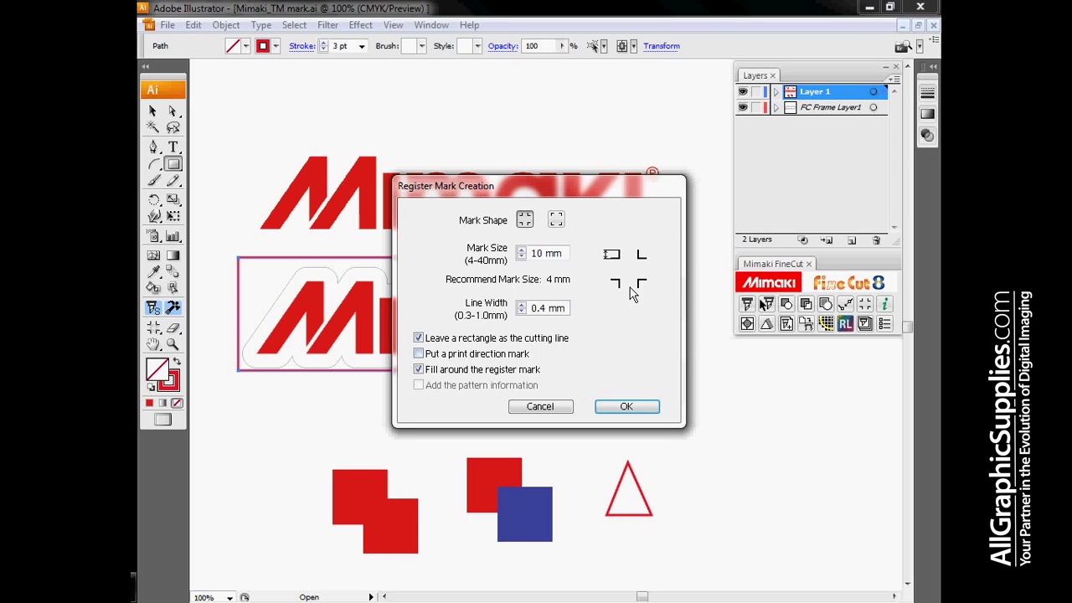
left_click(424, 355)
left_click(419, 370)
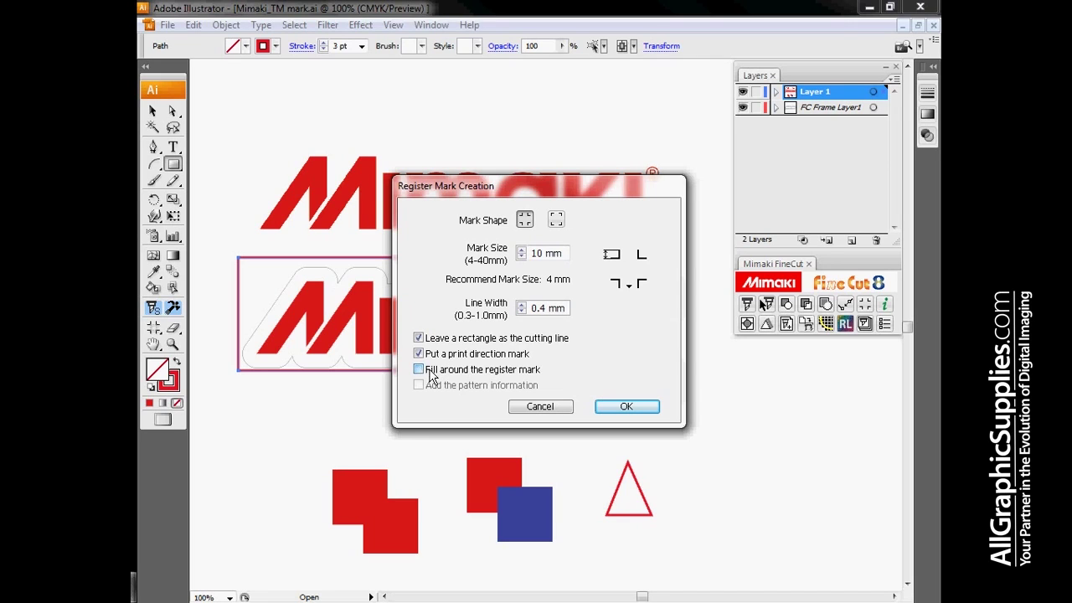
left_click(431, 376)
left_click(628, 408)
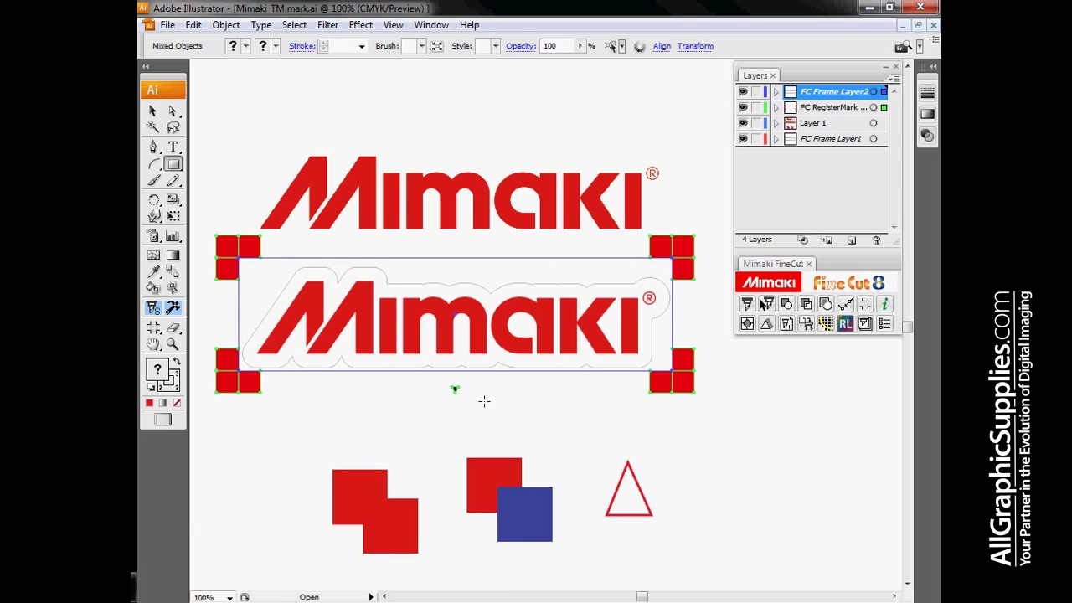
key("v")
left_click(466, 399)
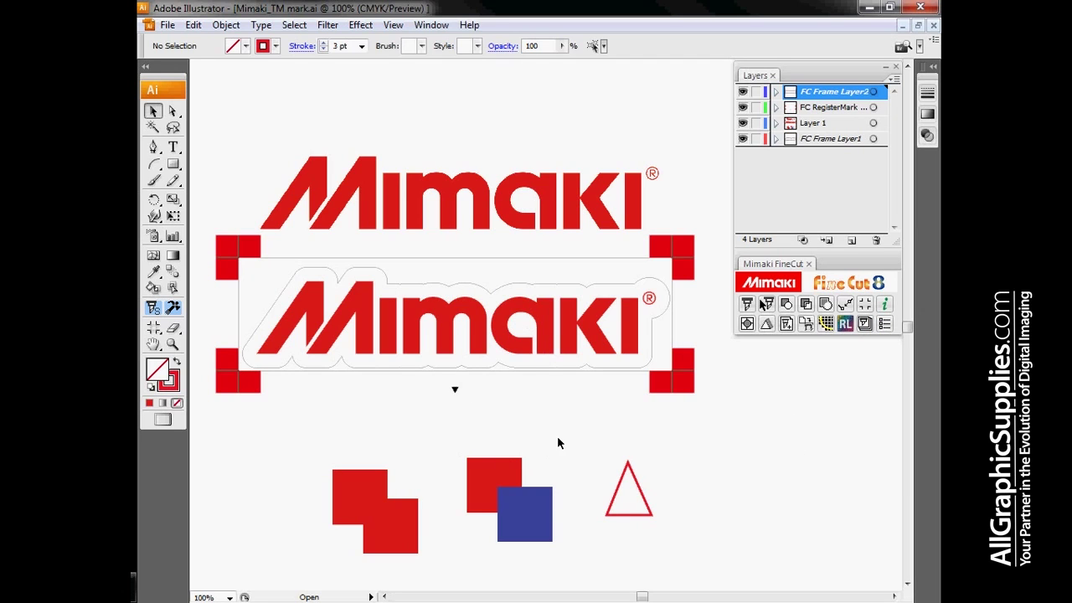
Drag the merged red shape slightly up and to the left.
left_click_drag(351, 490, 328, 496)
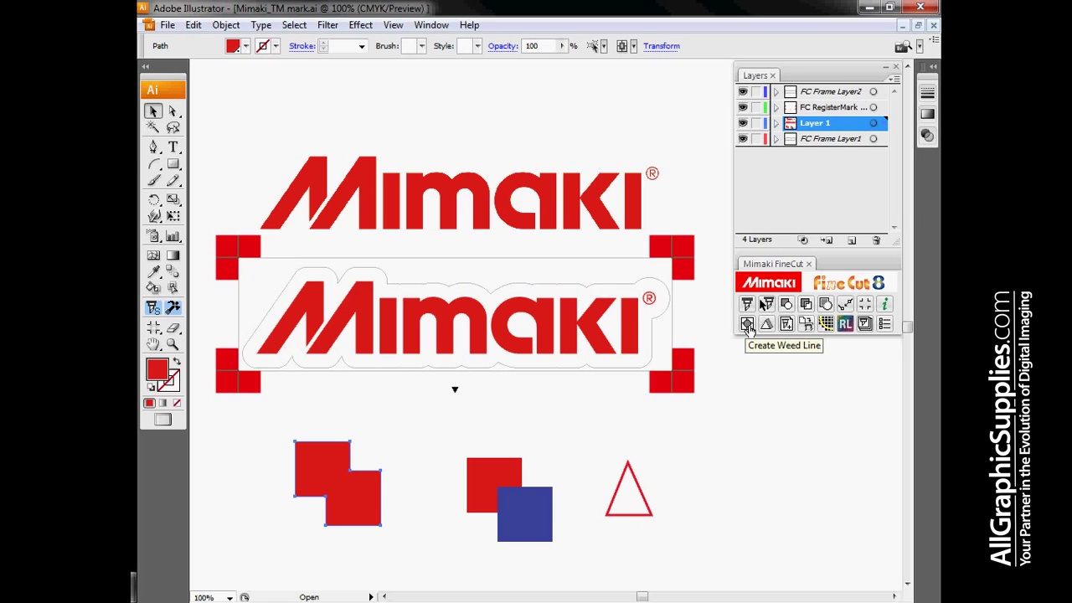
left_click(748, 325)
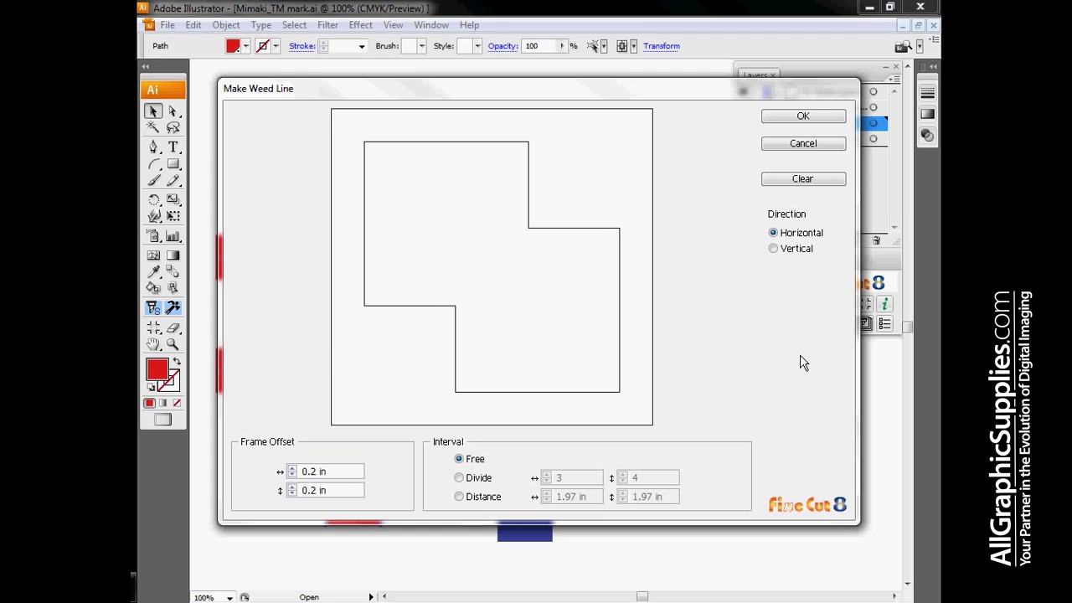
left_click(480, 478)
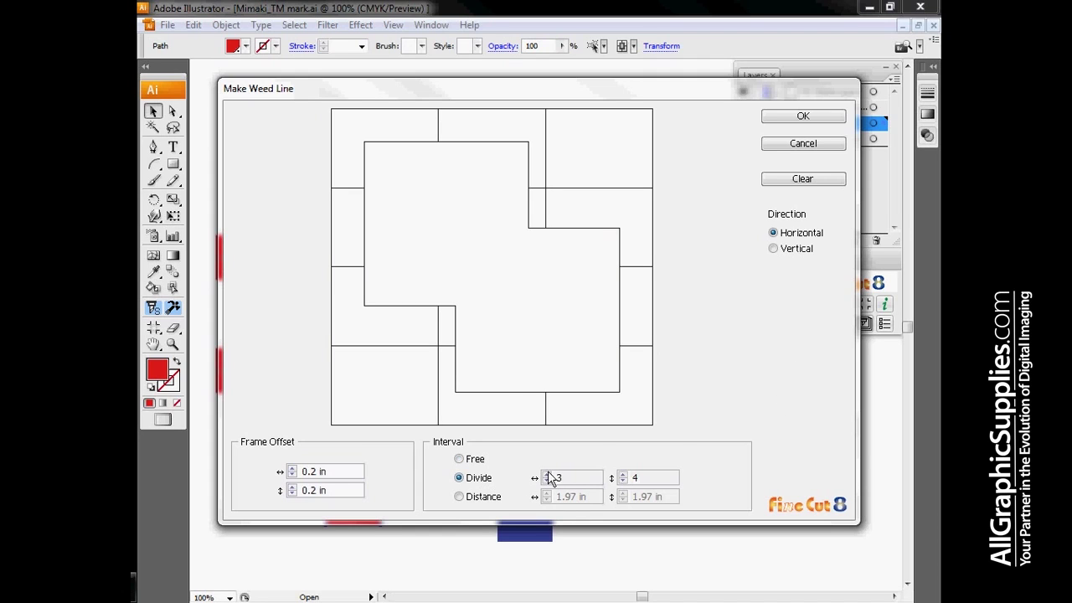
left_click(622, 481)
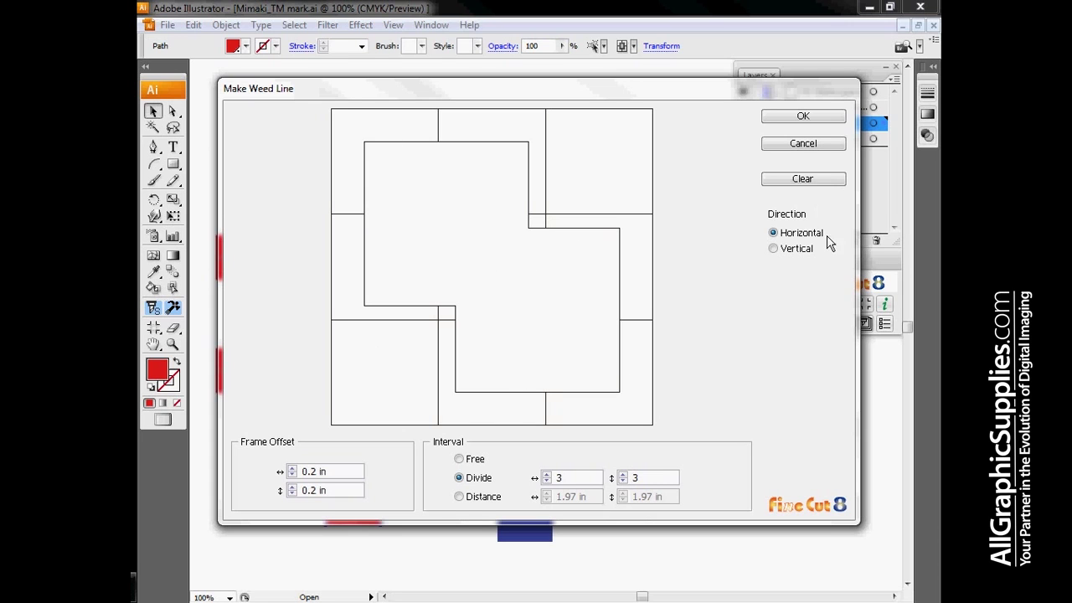
left_click(805, 144)
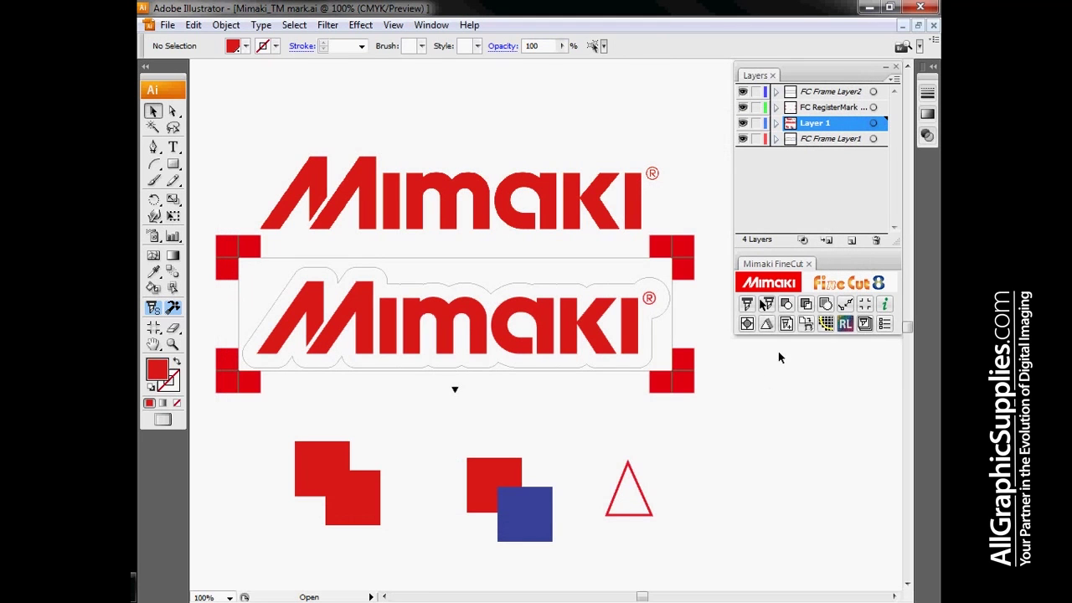
left_click(359, 523)
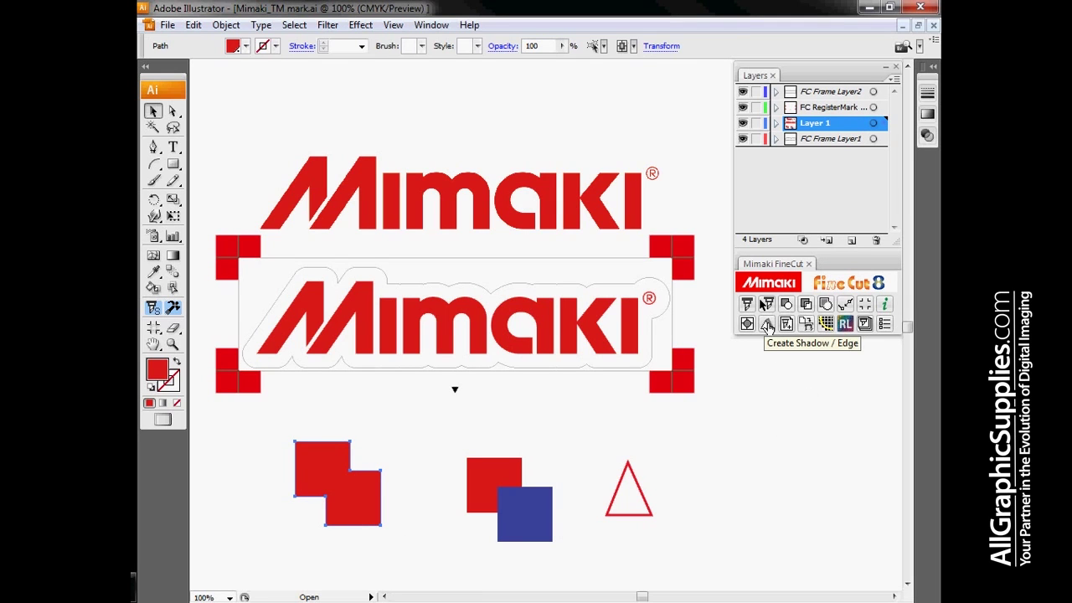
left_click(767, 324)
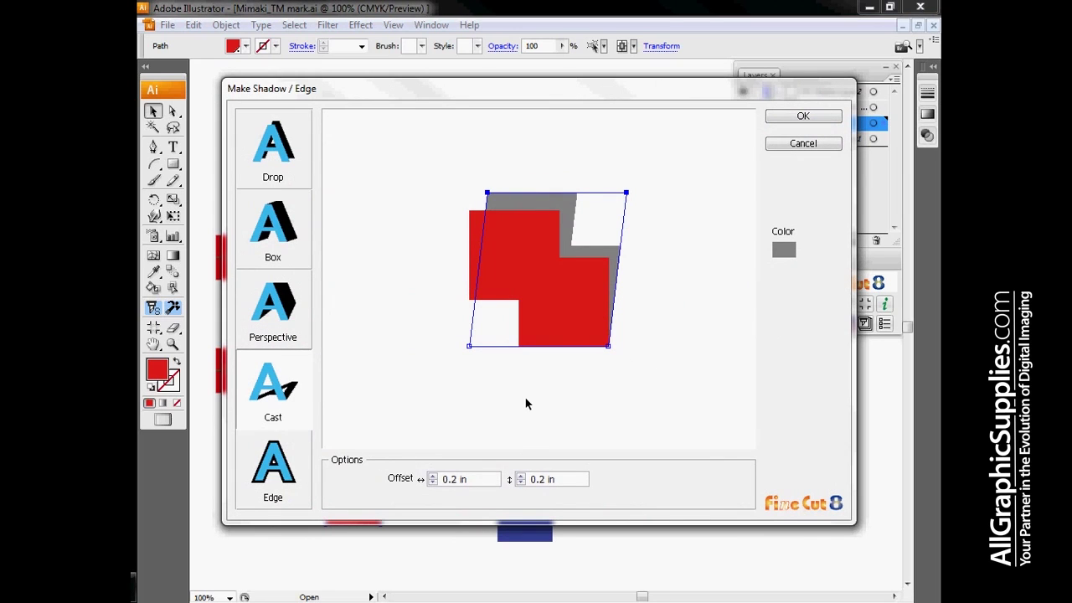
left_click(286, 159)
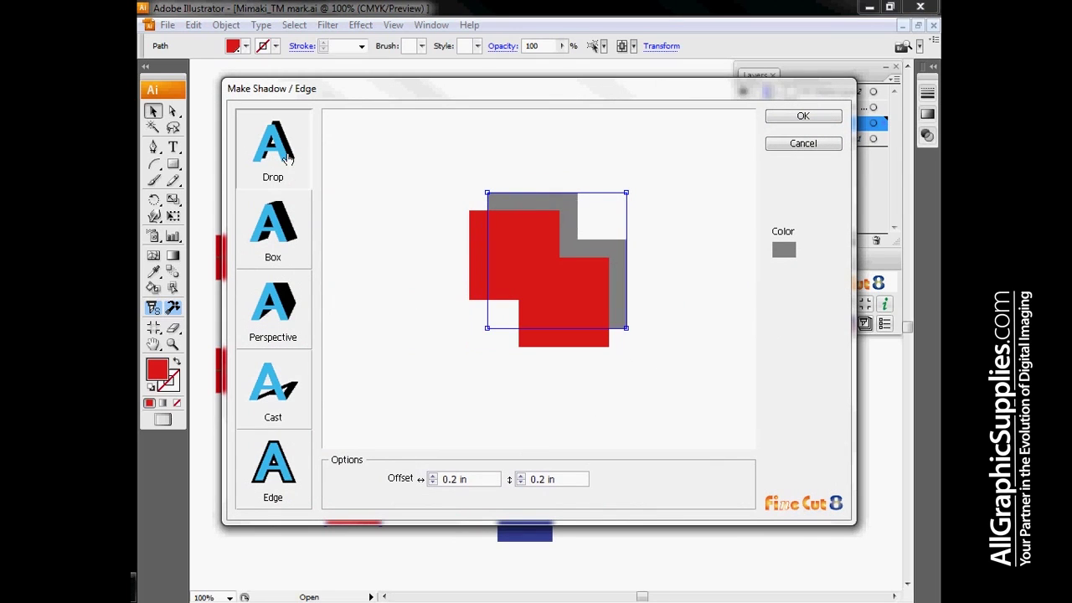
left_click(281, 238)
left_click(272, 308)
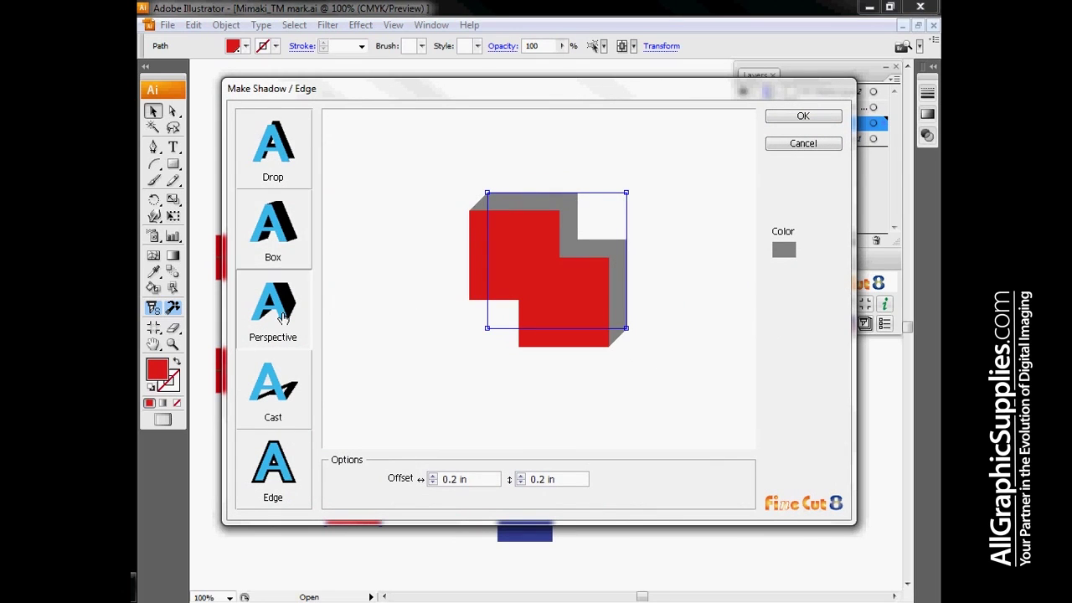
left_click(274, 385)
left_click(294, 459)
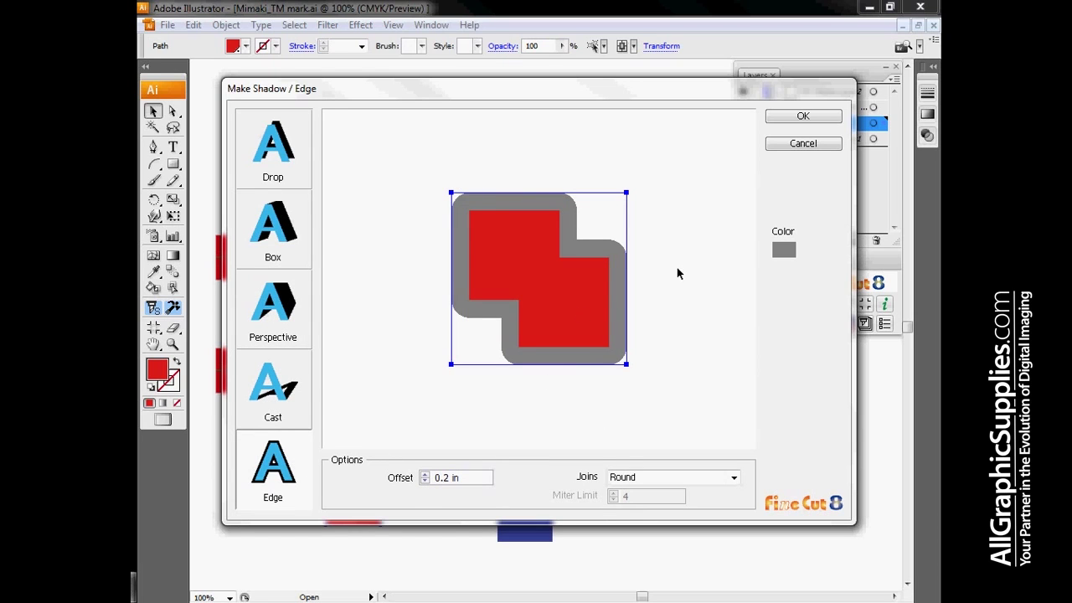
left_click(803, 144)
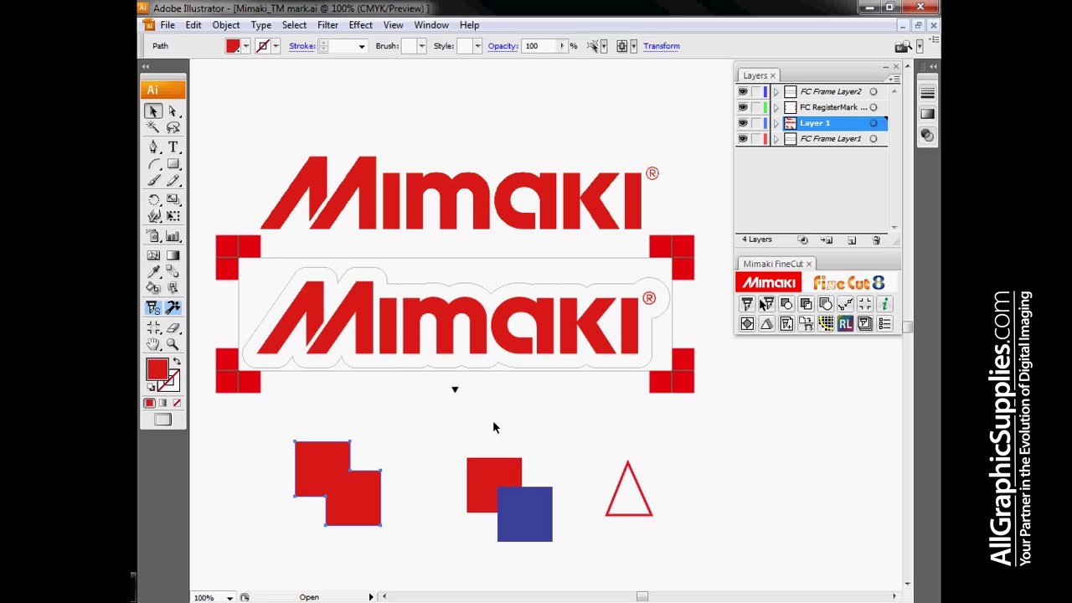
Select the top raster Mimaki logo image and move it slightly up.
left_click(494, 339)
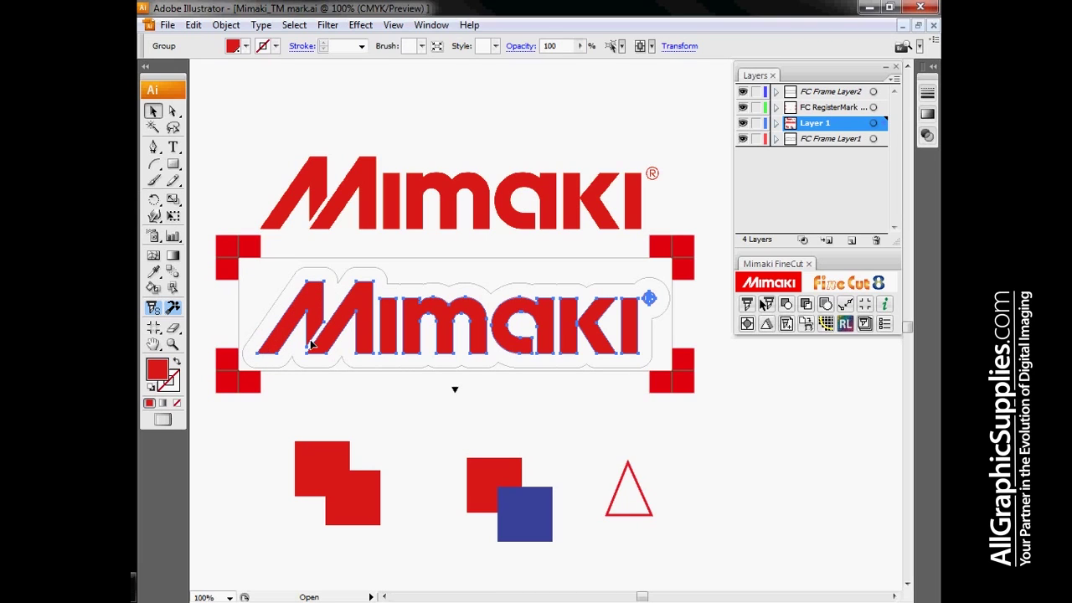
left_click(456, 185)
left_click_drag(469, 186, 467, 169)
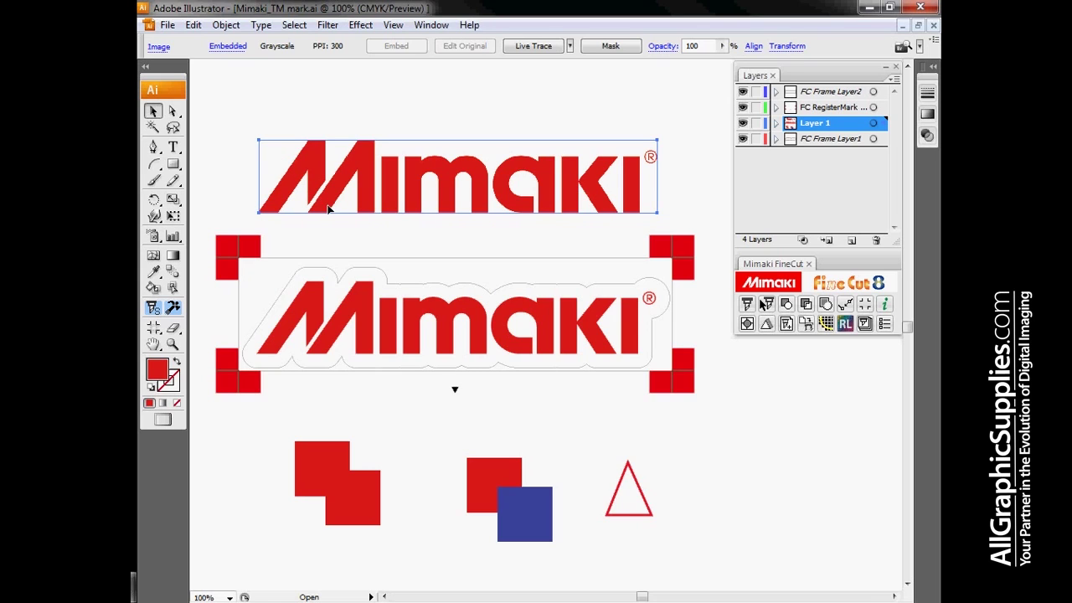
Zoom in to maximum on the logo's edge, then back out to 100%.
left_click(173, 344)
left_click_drag(281, 308, 306, 333)
left_click_drag(338, 284, 384, 348)
left_click_drag(418, 311, 543, 491)
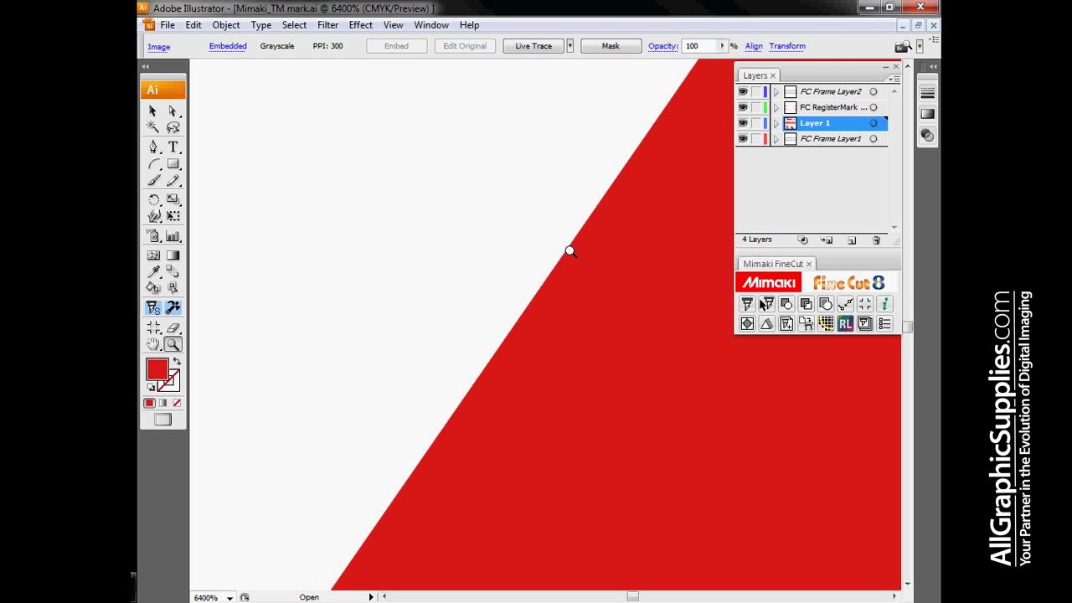
key("ctrl+minus")
key("ctrl+minus")
key("ctrl+minus")
key("ctrl+minus")
key("ctrl+minus")
key("ctrl+minus")
key("ctrl+minus")
key("ctrl+minus")
key("ctrl+minus")
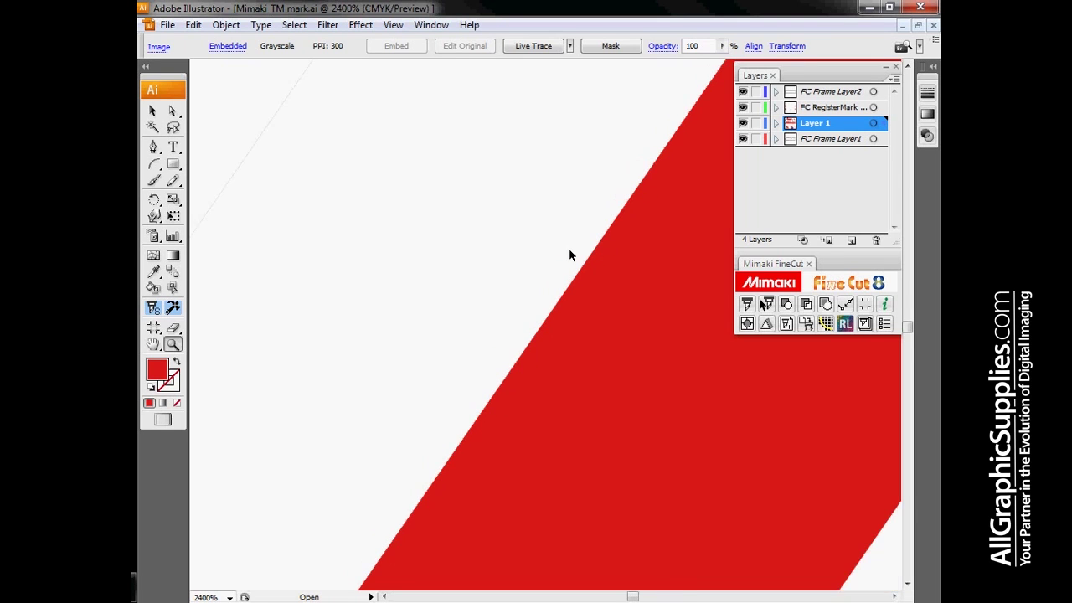
key("ctrl+minus")
key("ctrl+minus")
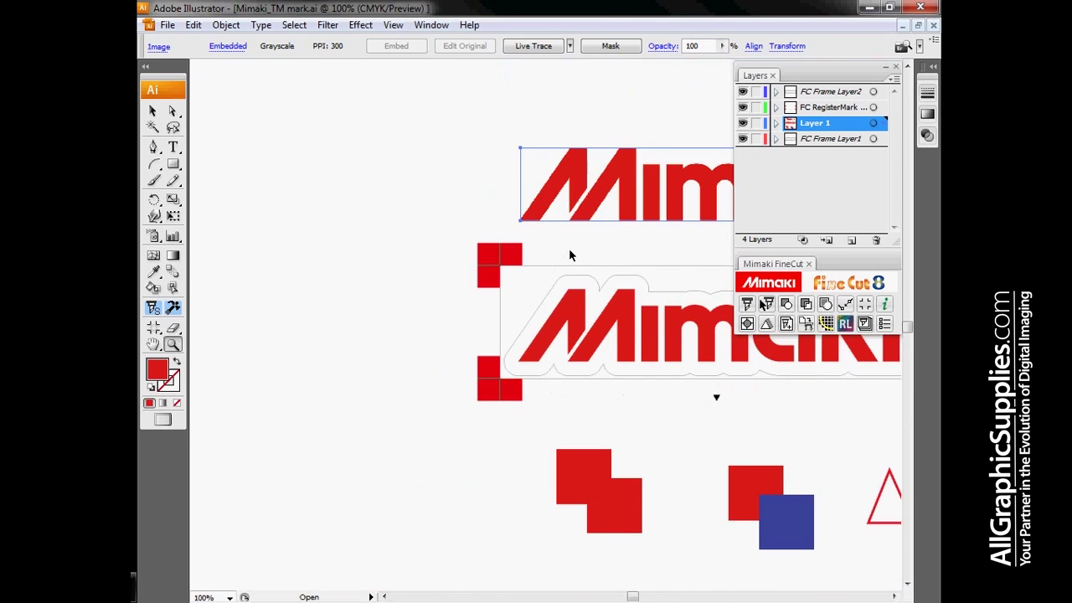
Zoom to 6400% on the M's diagonal to see jagged pixels, then zoom back out.
left_click_drag(543, 179, 555, 243)
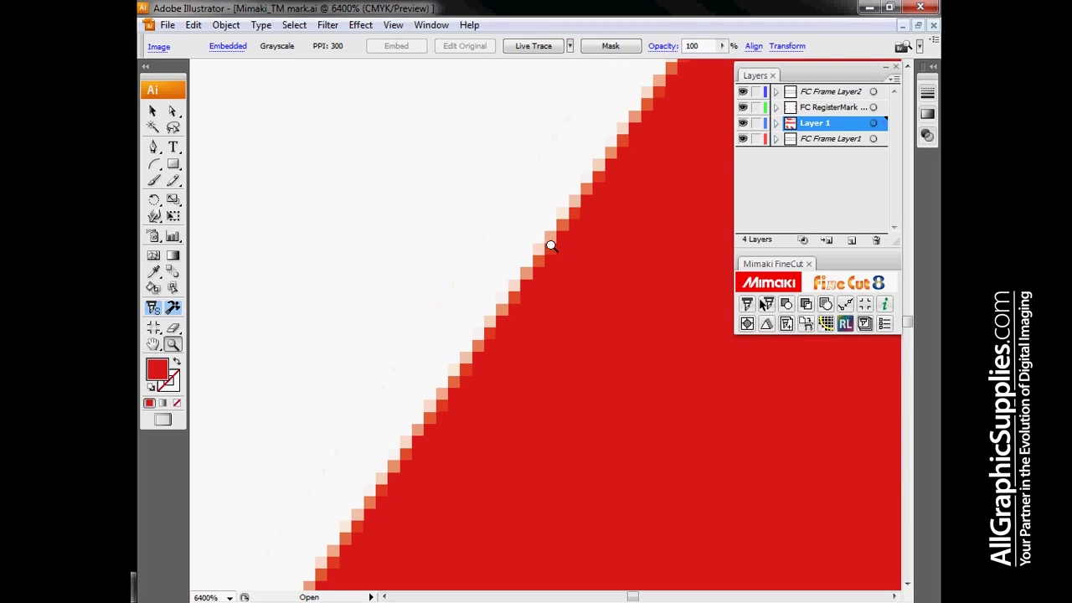
left_click_drag(478, 231, 605, 364)
left_click(507, 373, "alt")
left_click(507, 374, "alt")
left_click(507, 374, "alt")
left_click(507, 373, "alt")
left_click(507, 373, "alt")
left_click(507, 374, "alt")
left_click(508, 373, "alt")
left_click(507, 374, "alt")
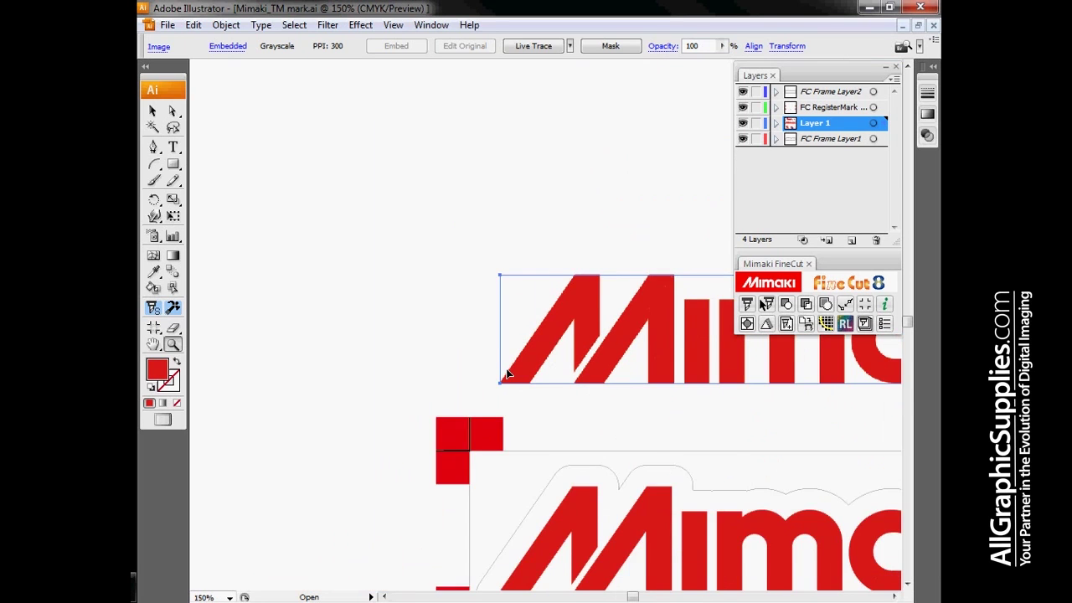
left_click(507, 373, "alt")
left_click_drag(544, 381, 334, 303)
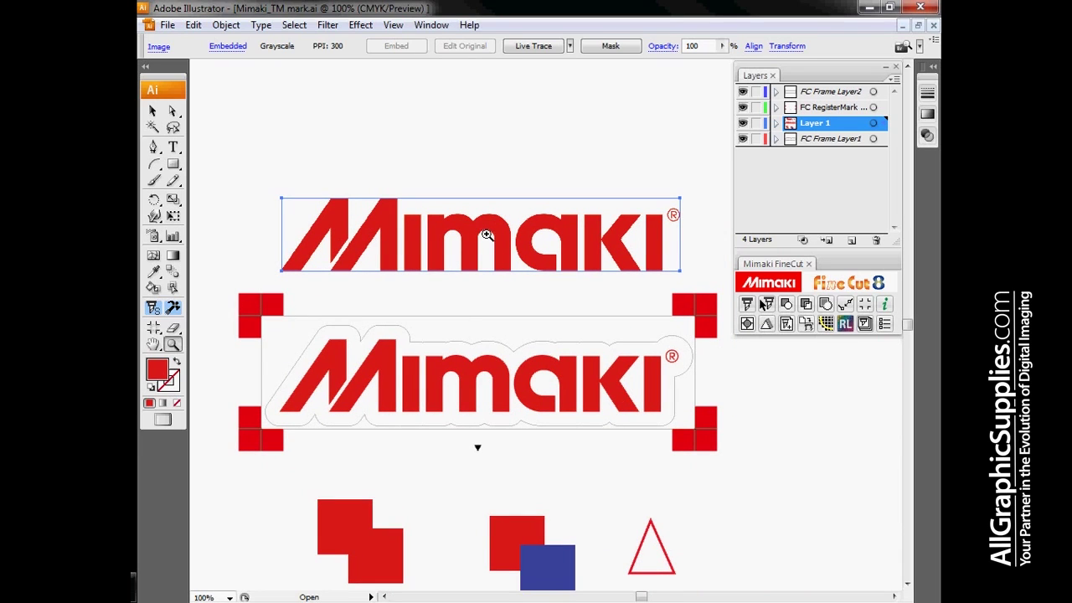
Run FineCut Outline extraction on the raster logo with a smaller trace area and Image display on.
left_click(153, 111)
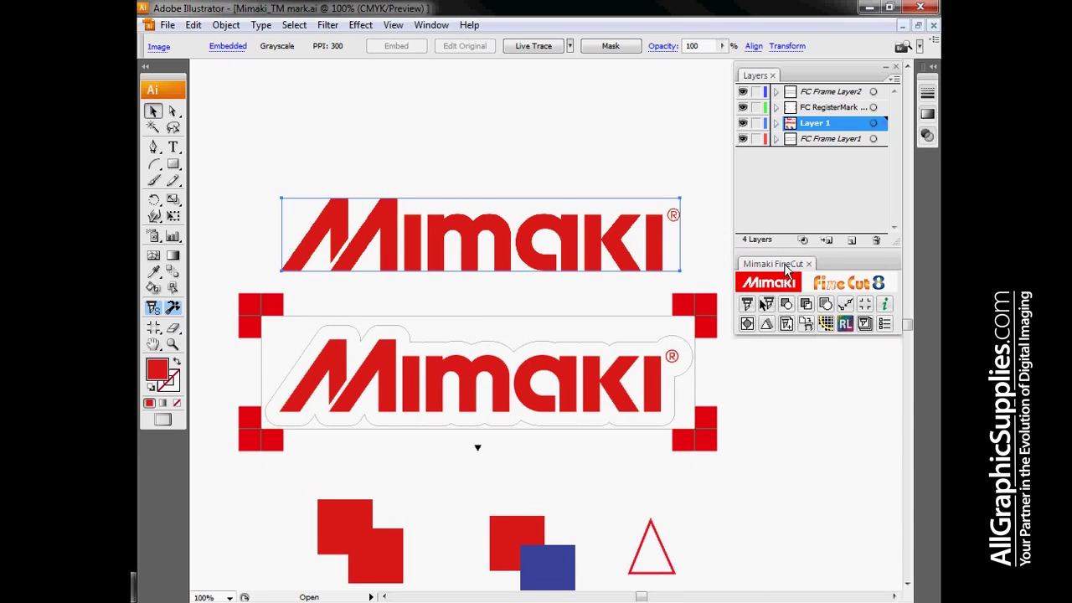
left_click(824, 324)
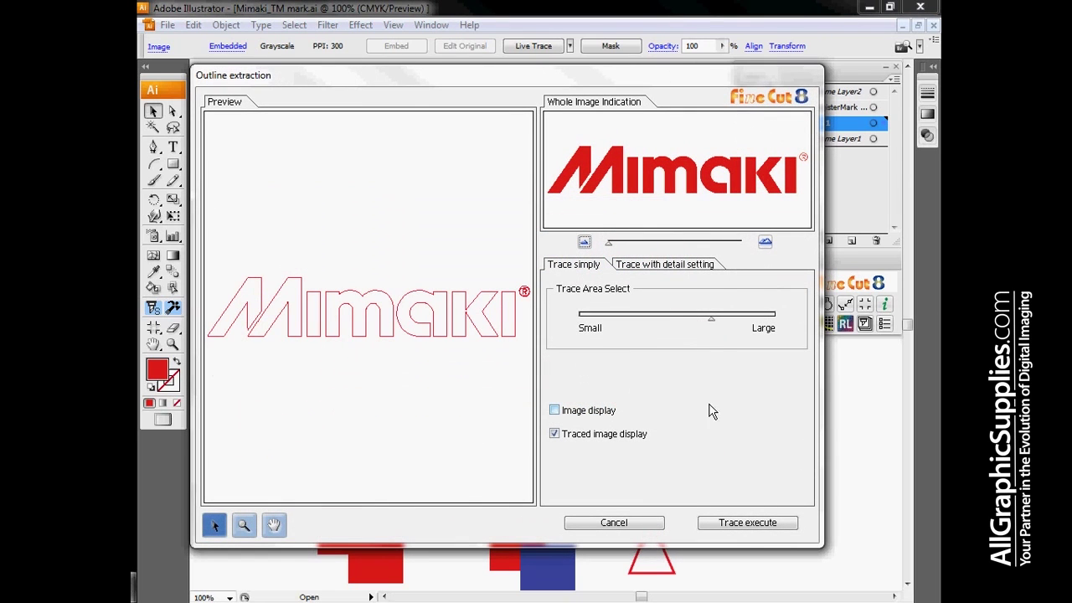
mouse_move(710, 321)
left_mouse_down()
mouse_move(626, 324)
mouse_move(660, 323)
left_mouse_up()
left_click(554, 410)
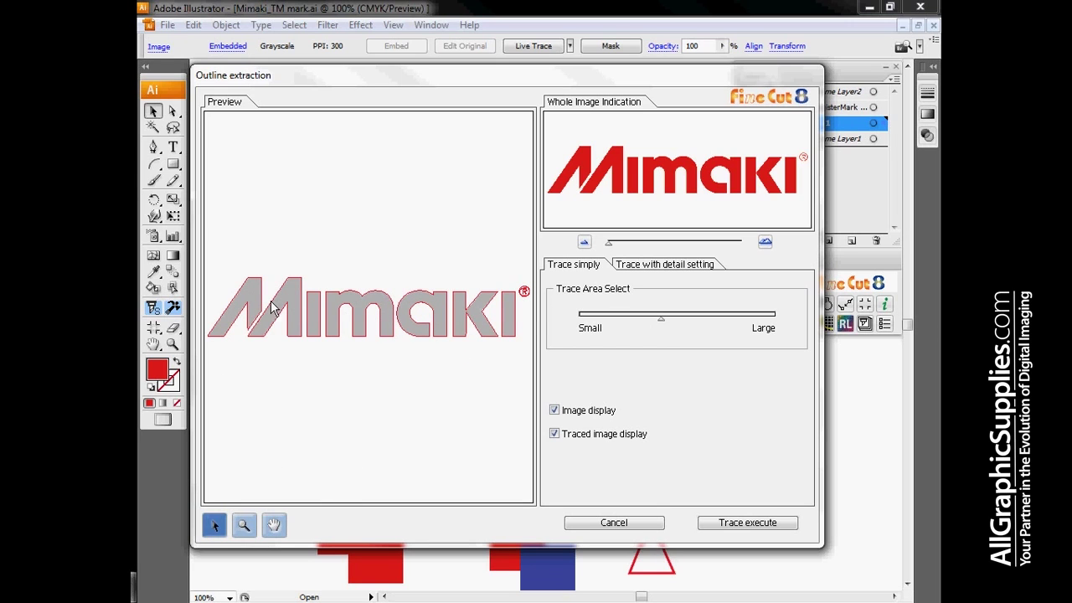
left_click(772, 523)
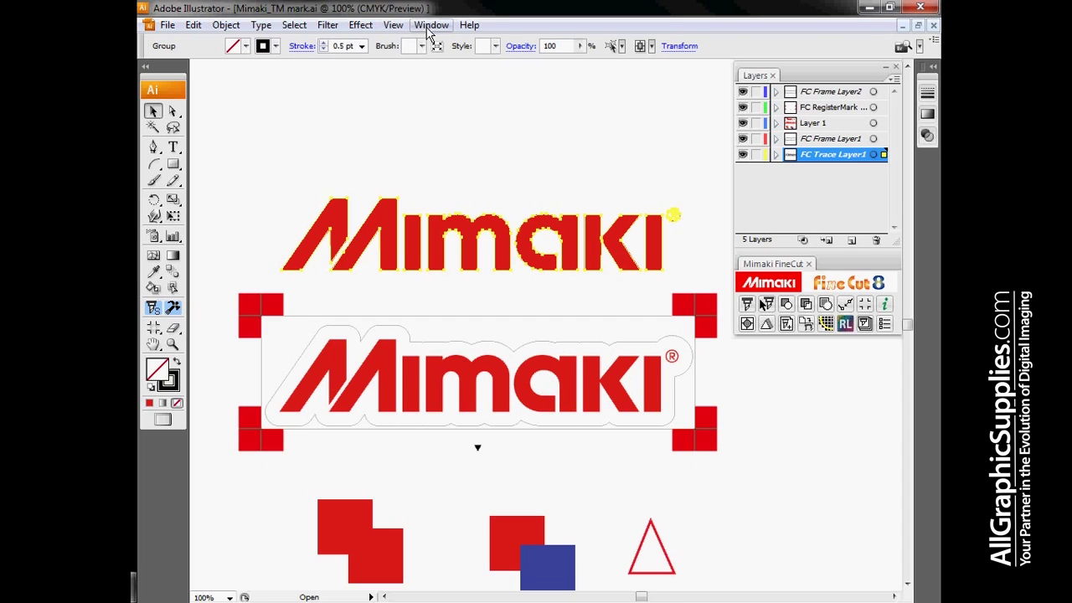
Switch the artwork to Outline view and deselect the traced logo.
left_click(392, 24)
left_click(412, 38)
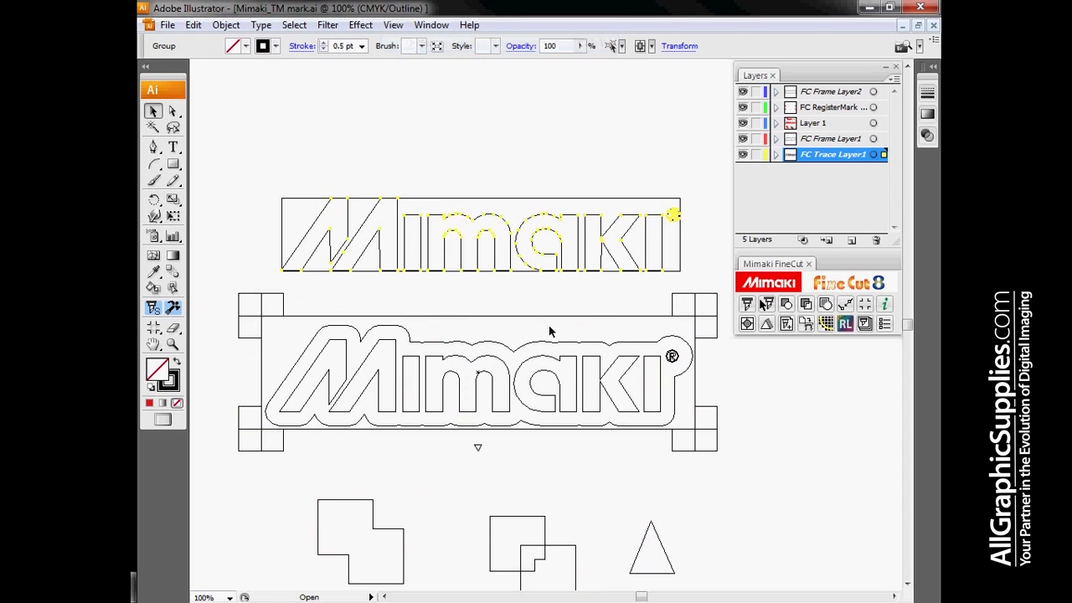
left_click(620, 297)
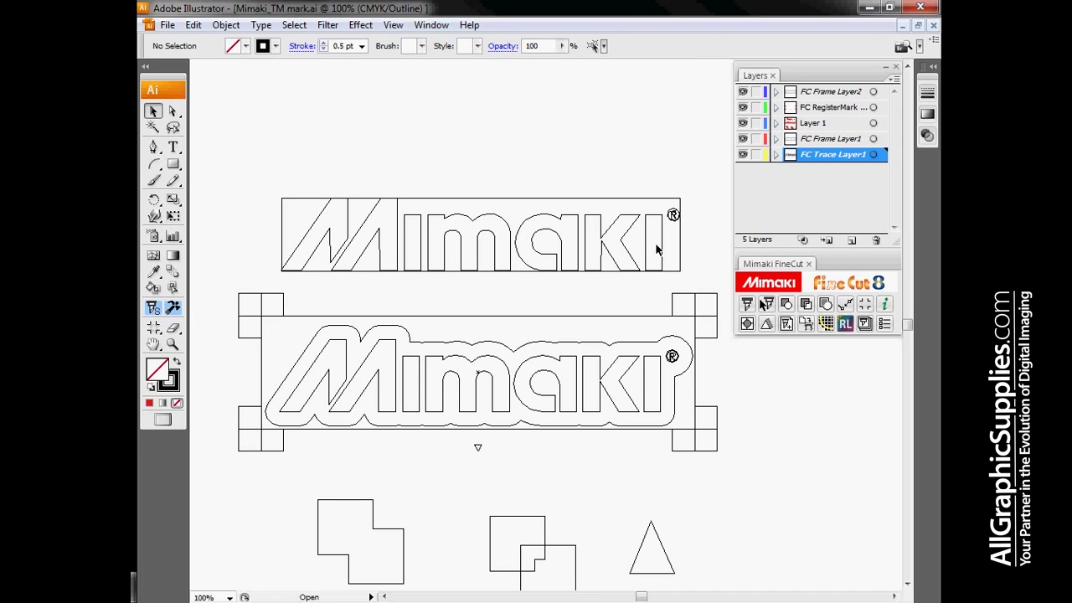
Zoom in closely on the ® mark and pan across the traced letter outlines.
left_click(172, 344)
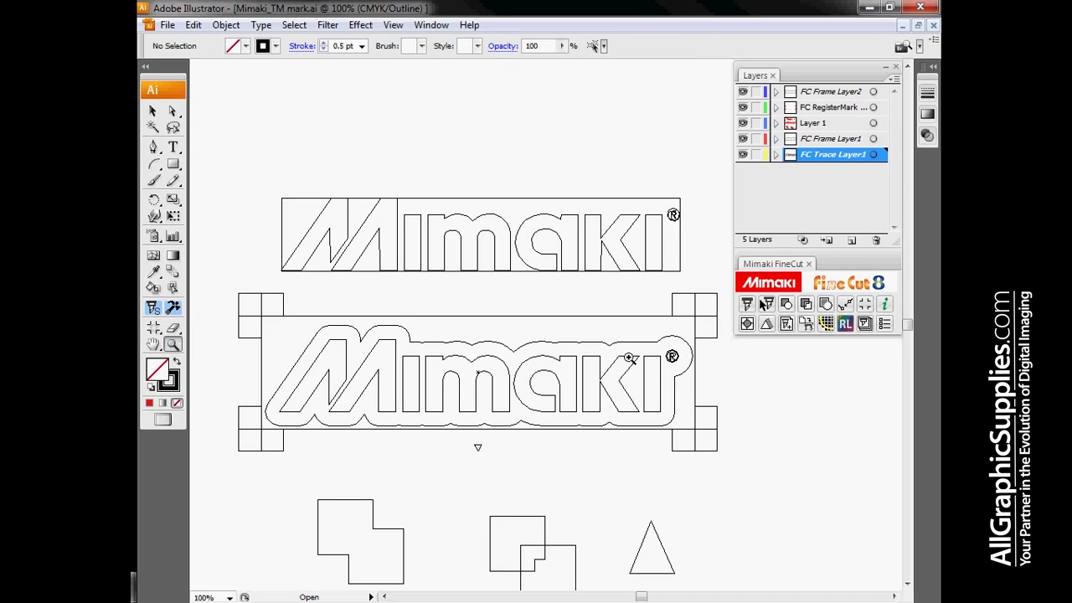
left_click_drag(662, 338, 698, 377)
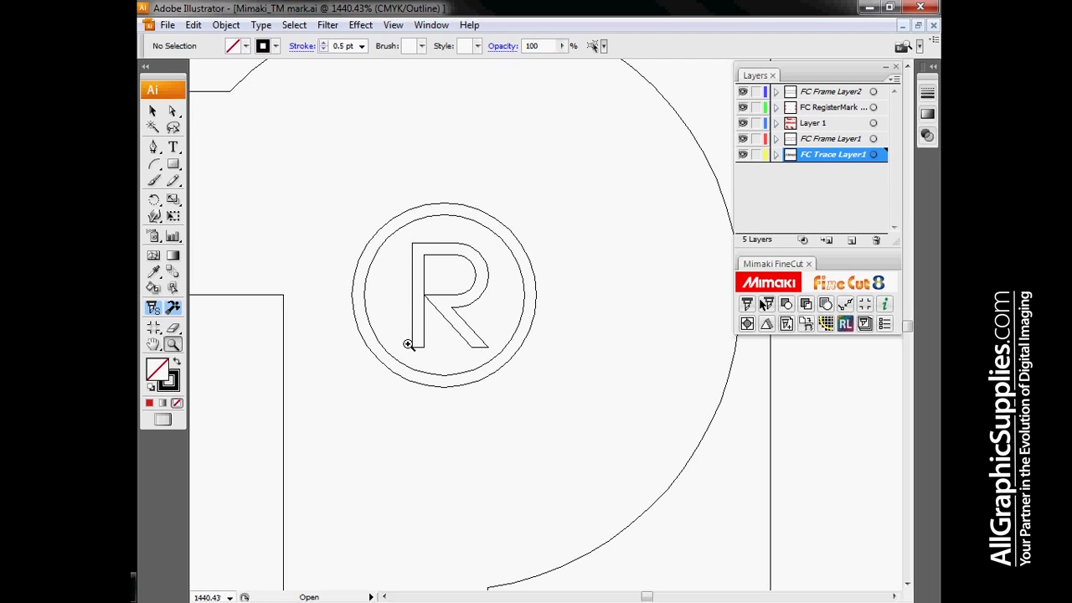
left_click_drag(529, 127, 547, 394)
left_click_drag(488, 155, 537, 442)
left_click_drag(522, 175, 584, 460)
left_click_drag(462, 221, 559, 452)
left_click_drag(552, 297, 591, 354)
left_click_drag(531, 216, 531, 357)
left_click_drag(435, 223, 579, 452)
scroll(531, 382, "down", 5)
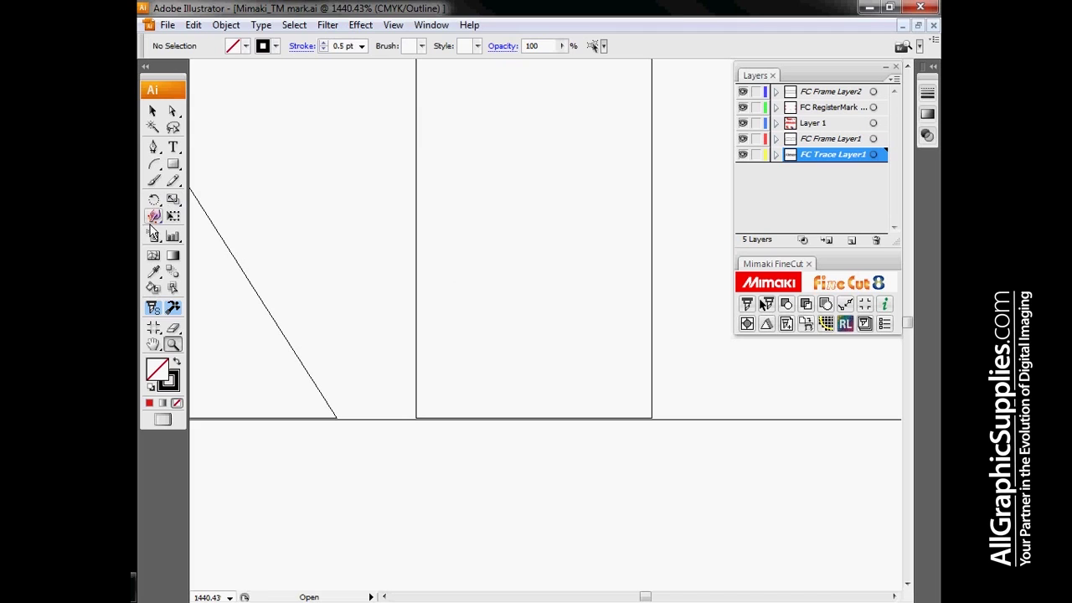
Zoom out, bring the ® mark back into view, then show both whole logos.
left_click(388, 262, "alt")
left_click(388, 262, "alt")
left_click(389, 262, "alt")
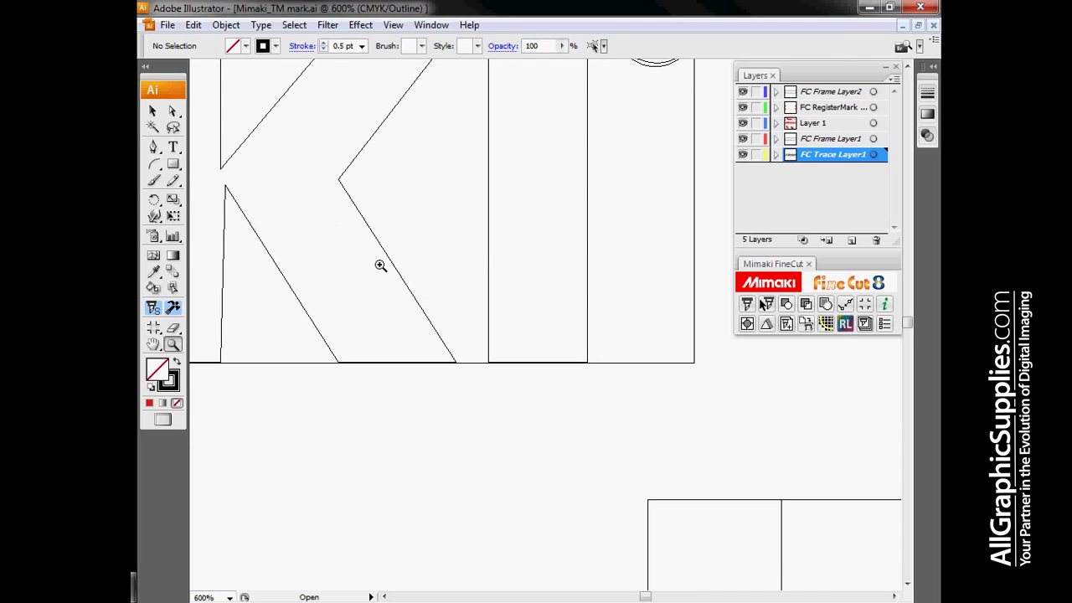
left_click_drag(644, 153, 549, 419)
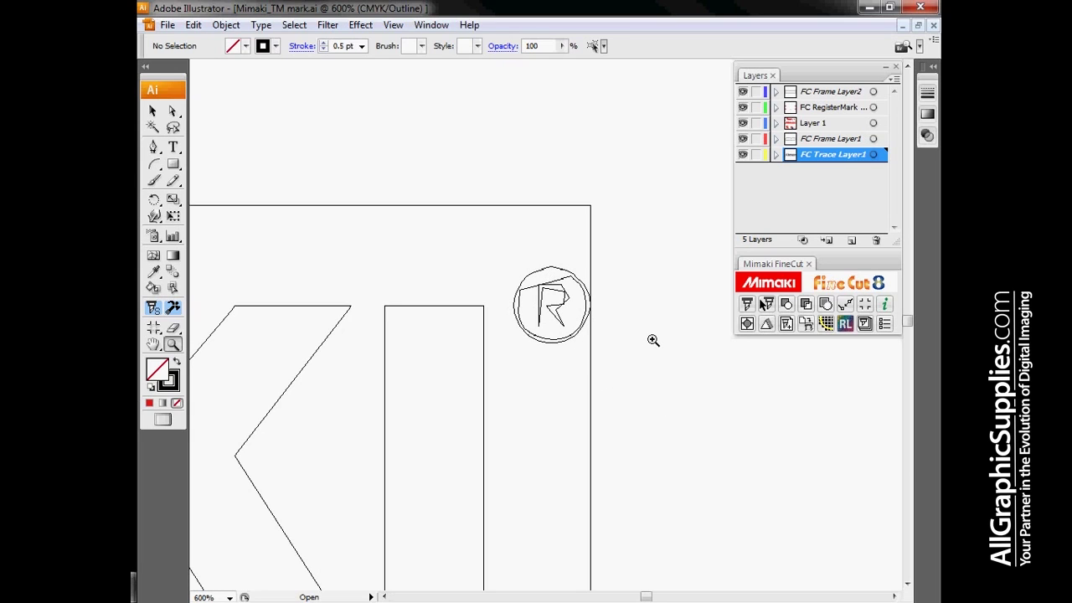
key("ctrl+minus")
key("ctrl+minus")
key("ctrl+minus")
key("ctrl+minus")
key("ctrl+minus")
key("ctrl+minus")
key("ctrl+minus")
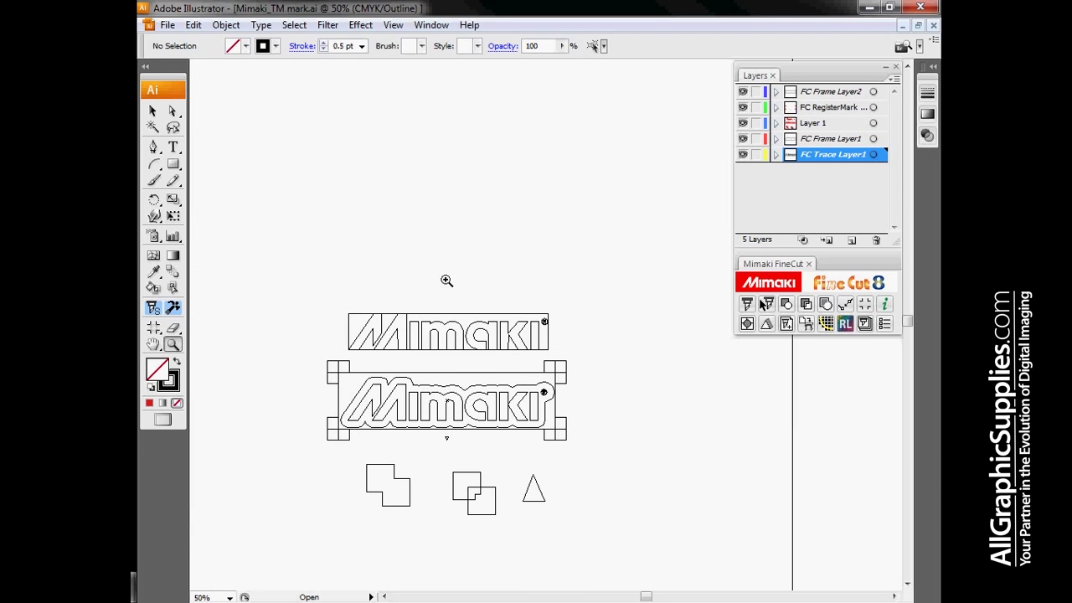
Zoom in on the logos and shapes and switch back to full-colour Preview.
left_click(174, 345)
left_click_drag(300, 285, 607, 554)
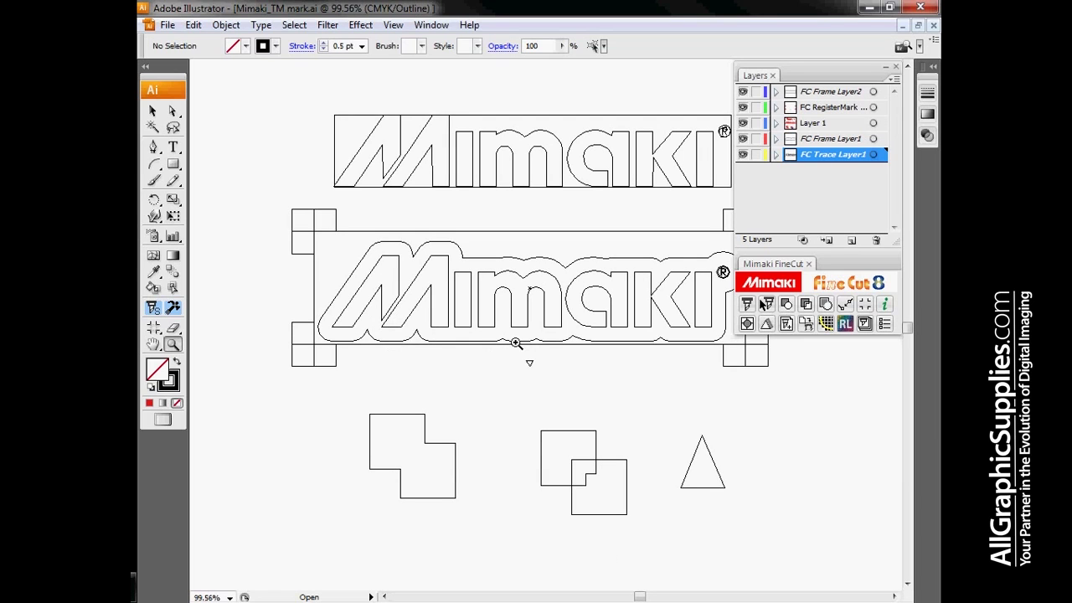
left_click(152, 111)
left_click_drag(586, 209, 504, 209)
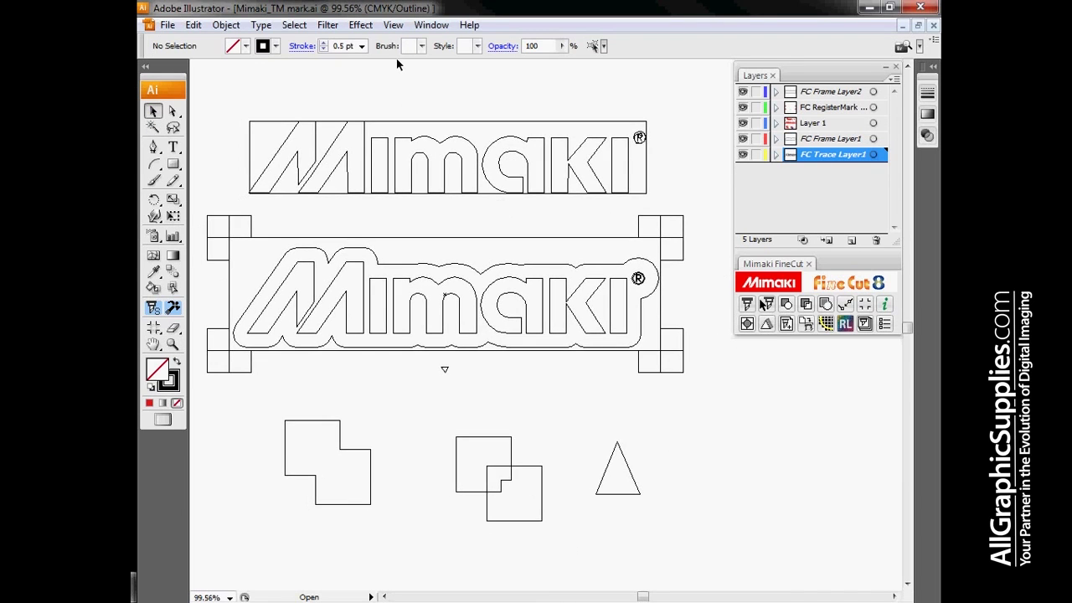
left_click(392, 25)
left_click(418, 38)
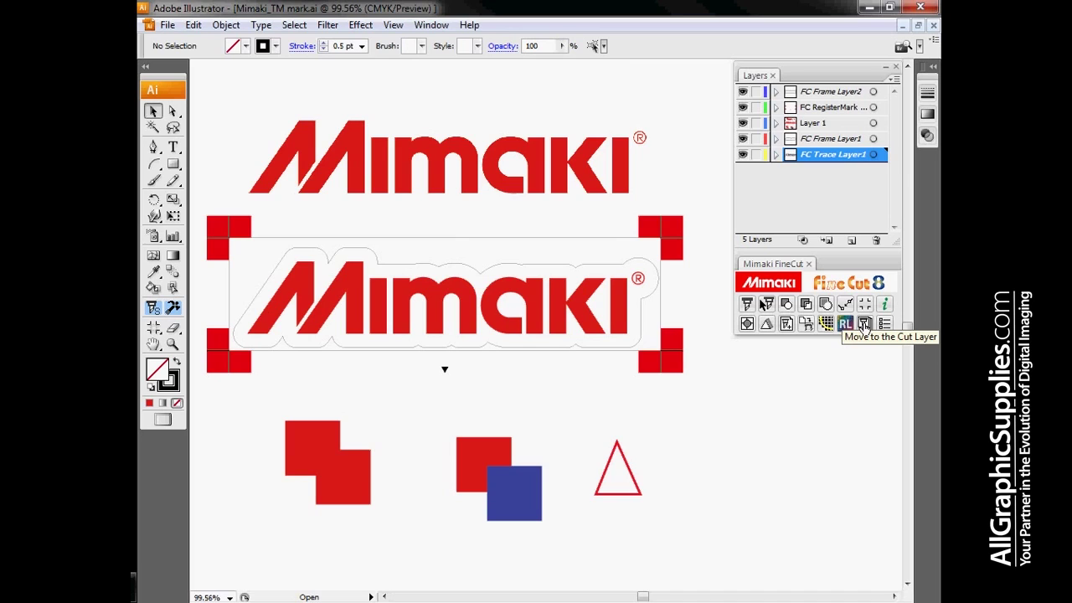
Target Layer 1, FC RegisterMark, FC Frame Layer2, FC Frame Layer1 and FC Trace Layer1 in turn.
left_click(816, 124)
left_click(824, 110)
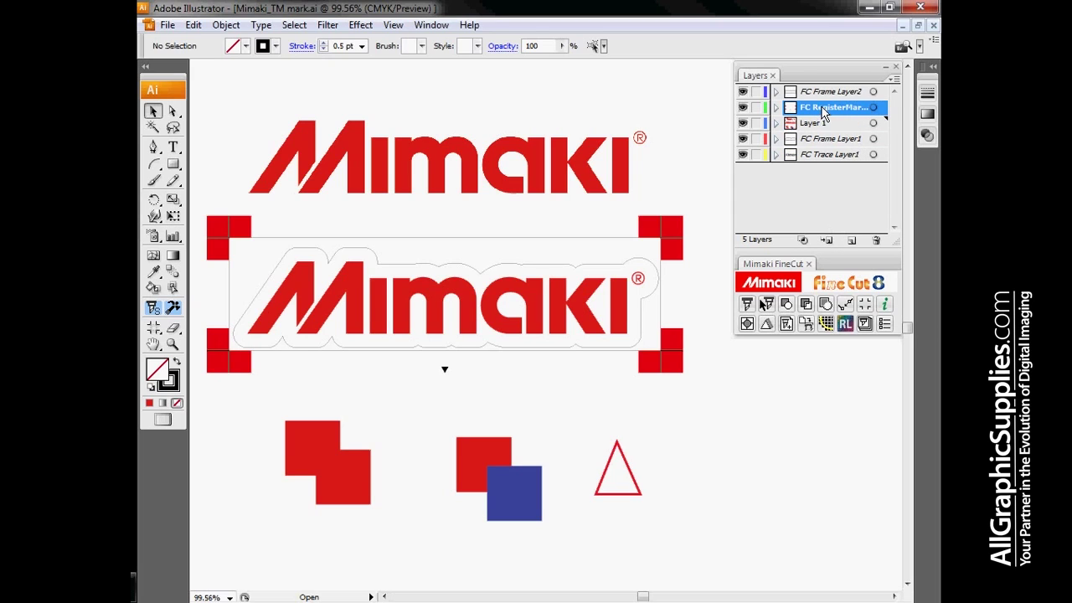
left_click(821, 92)
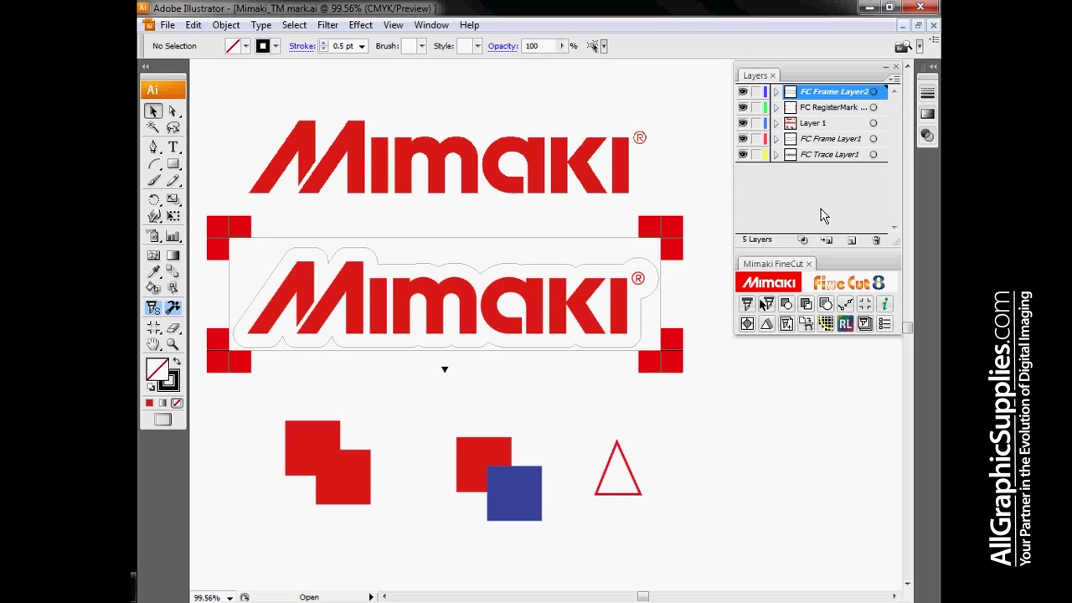
left_click(807, 140)
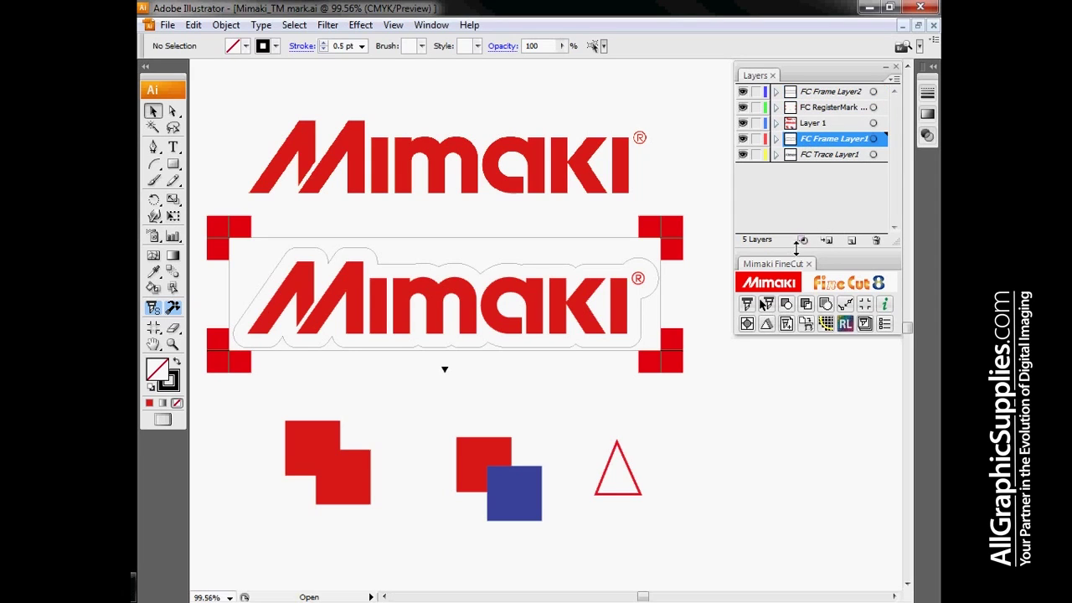
left_click(825, 156)
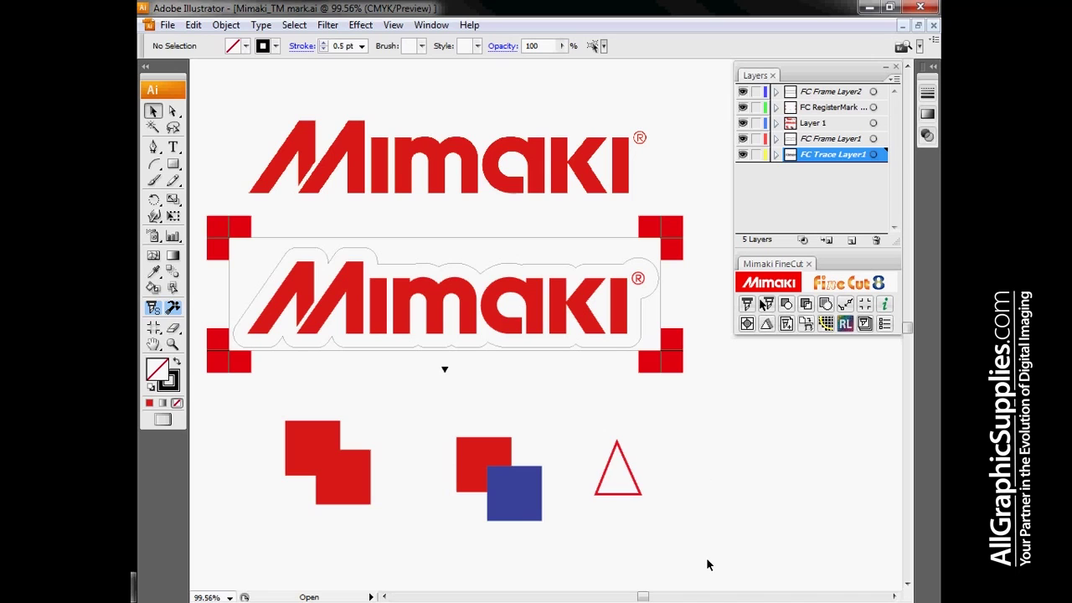
Marquee-select every logo, register-mark and shape path and send them to FC Cut Layer1 via FineCut.
left_click_drag(706, 556, 312, 102)
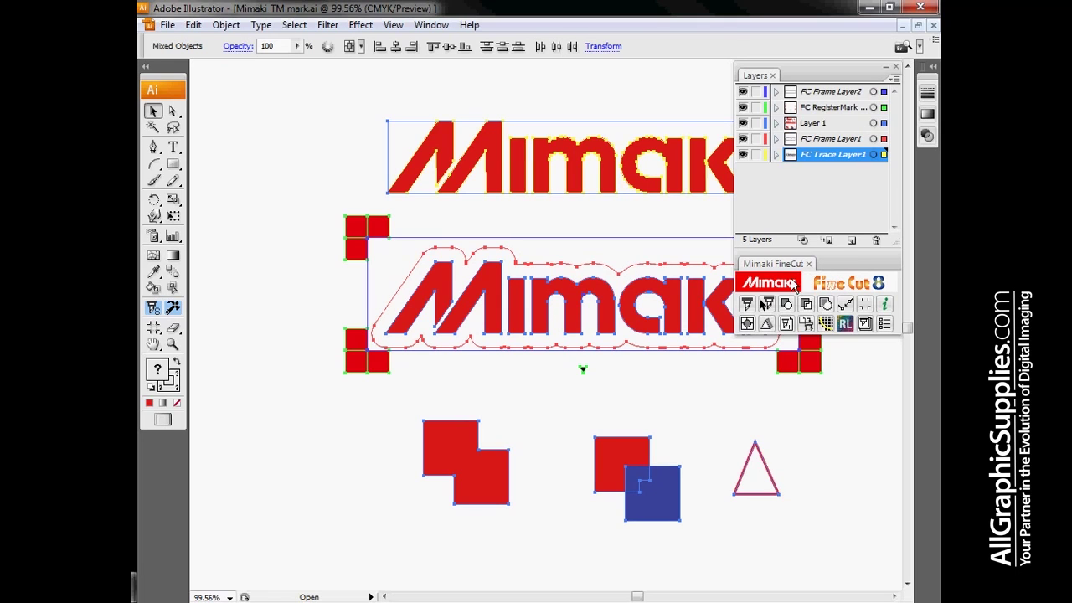
left_click(863, 322)
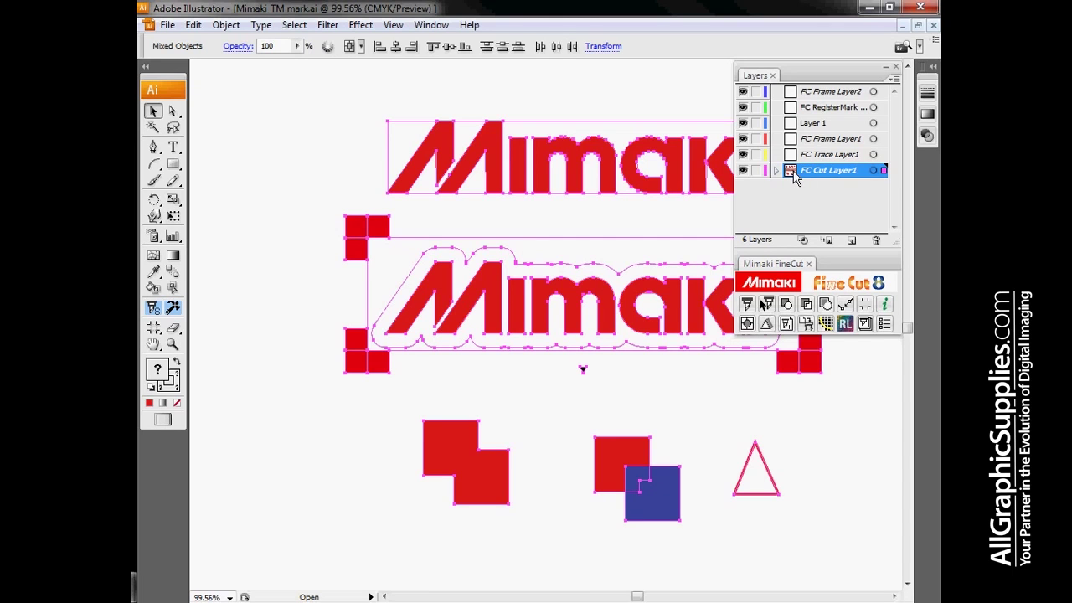
left_click(845, 326)
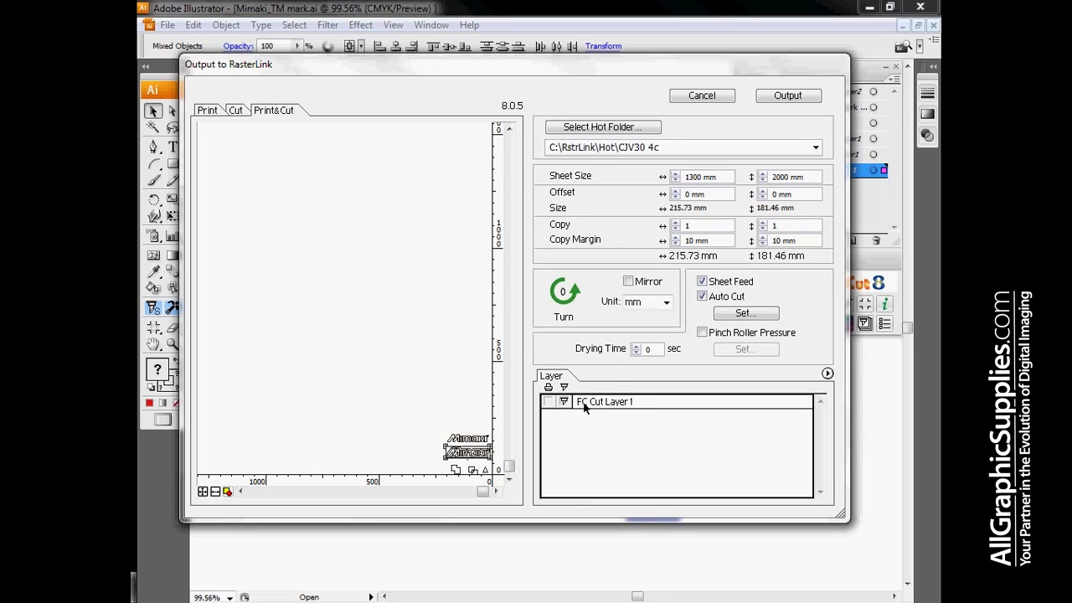
left_click(715, 98)
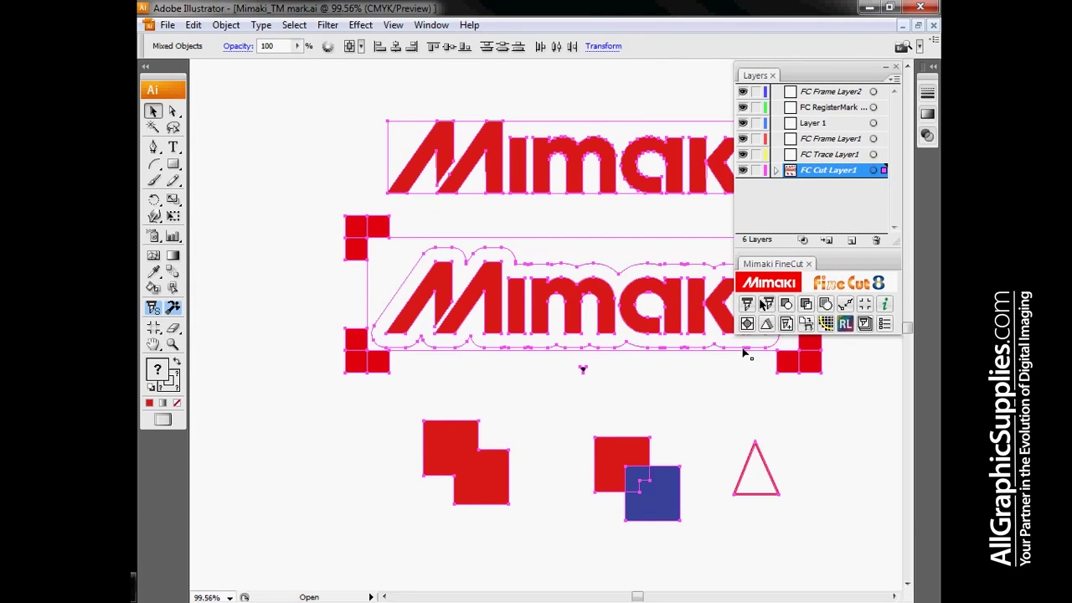
left_click(884, 308)
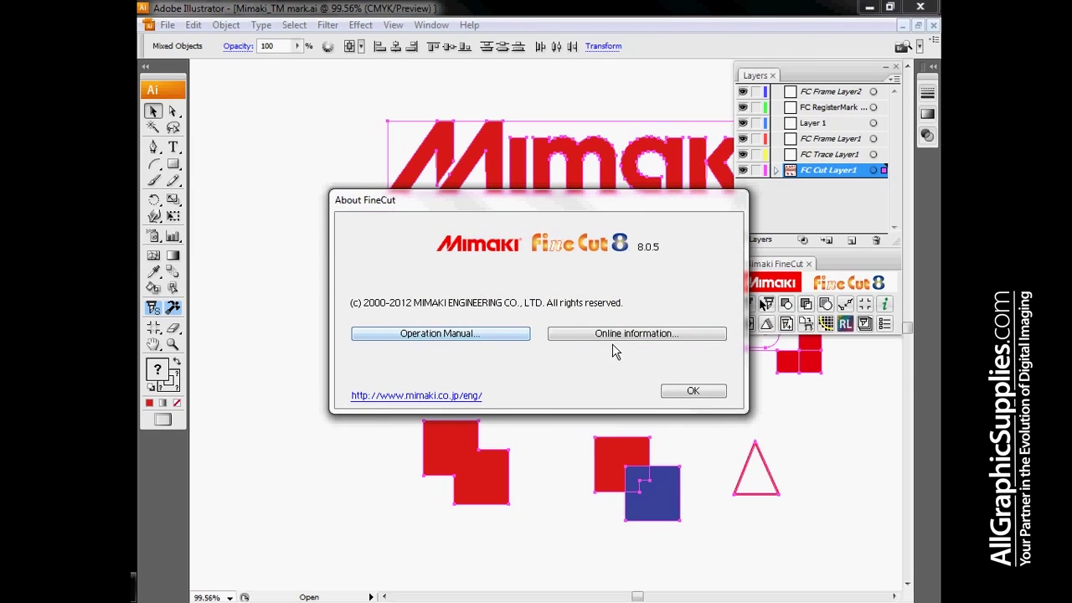
left_click(693, 392)
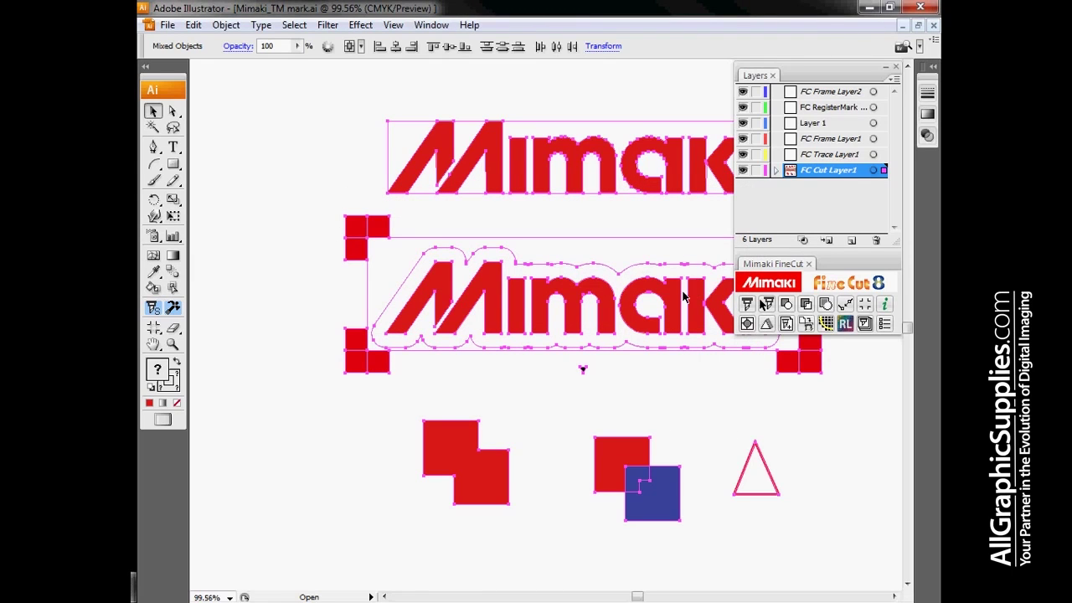
left_click(364, 250)
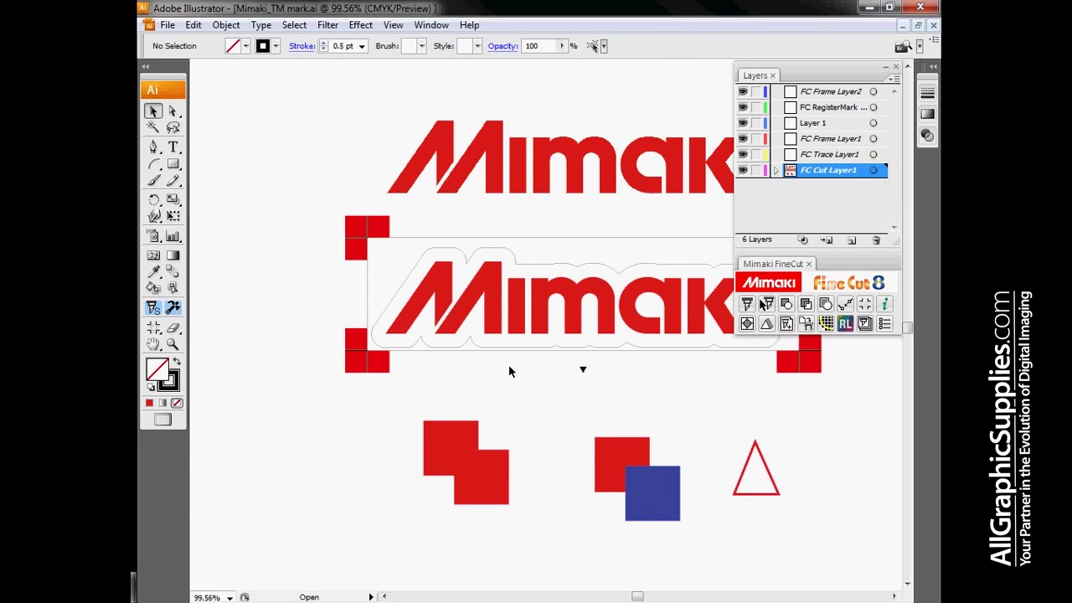